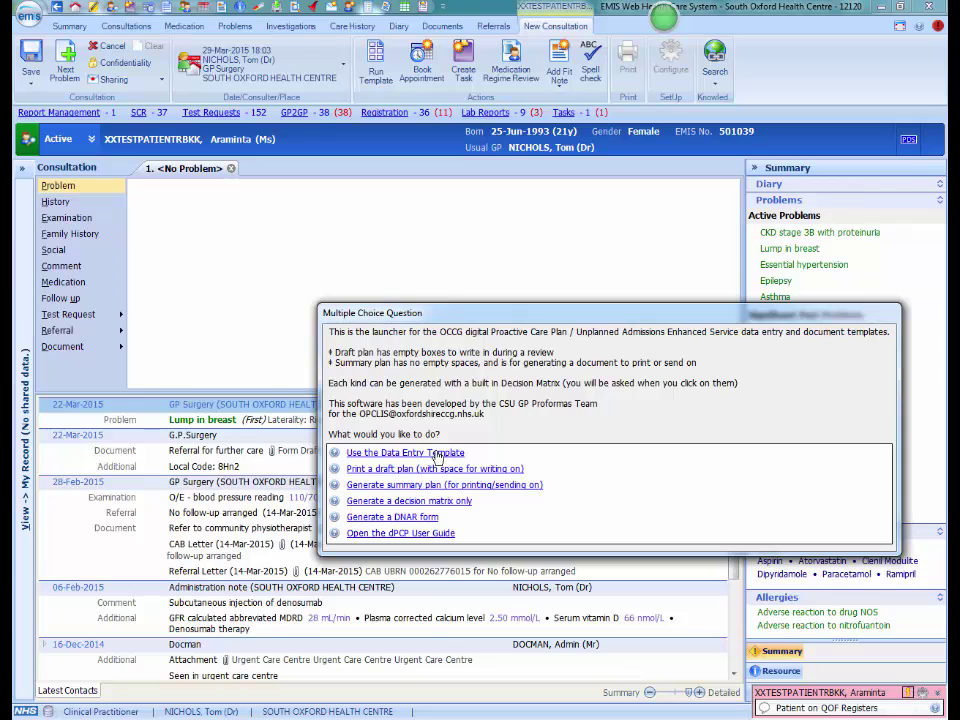
Record 'At risk of emergency hospital admission' in the OCCG data entry template and save it.
click(437, 453)
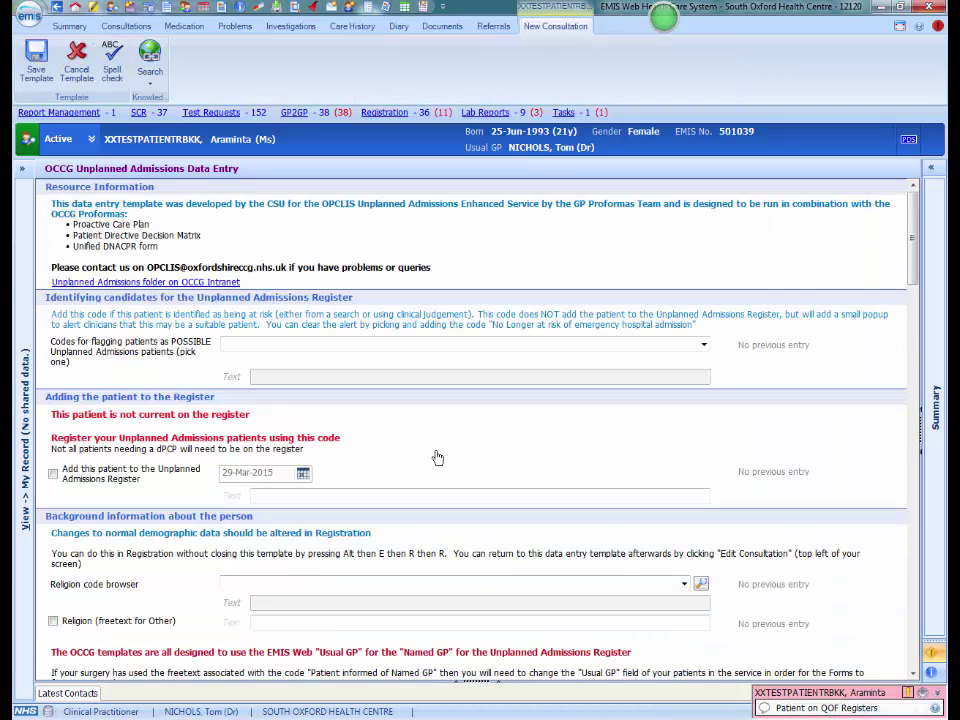
click(272, 345)
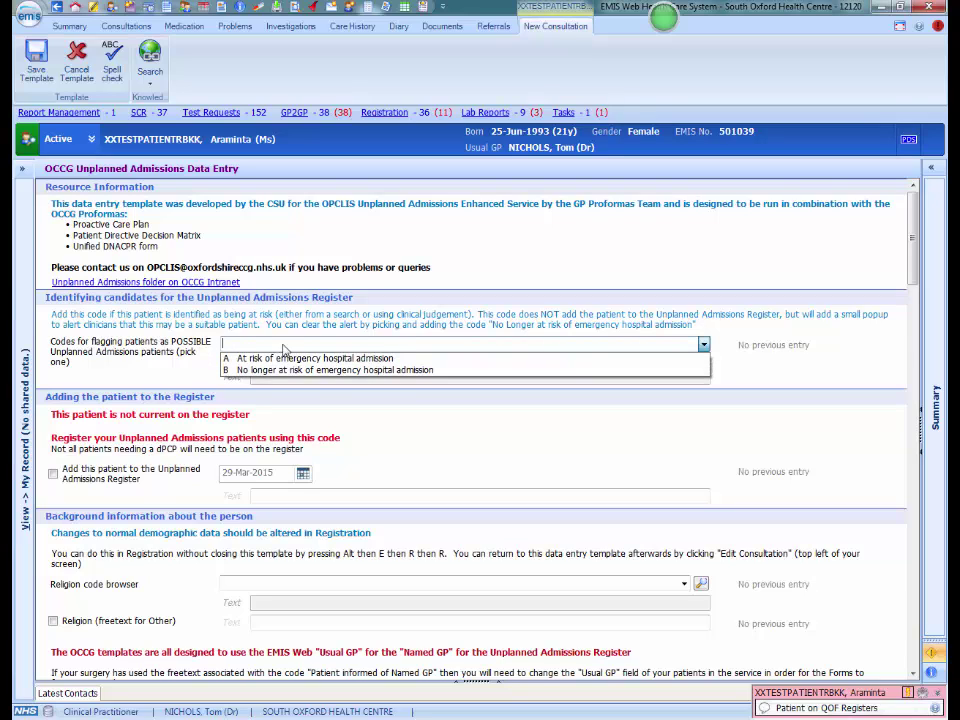
click(316, 358)
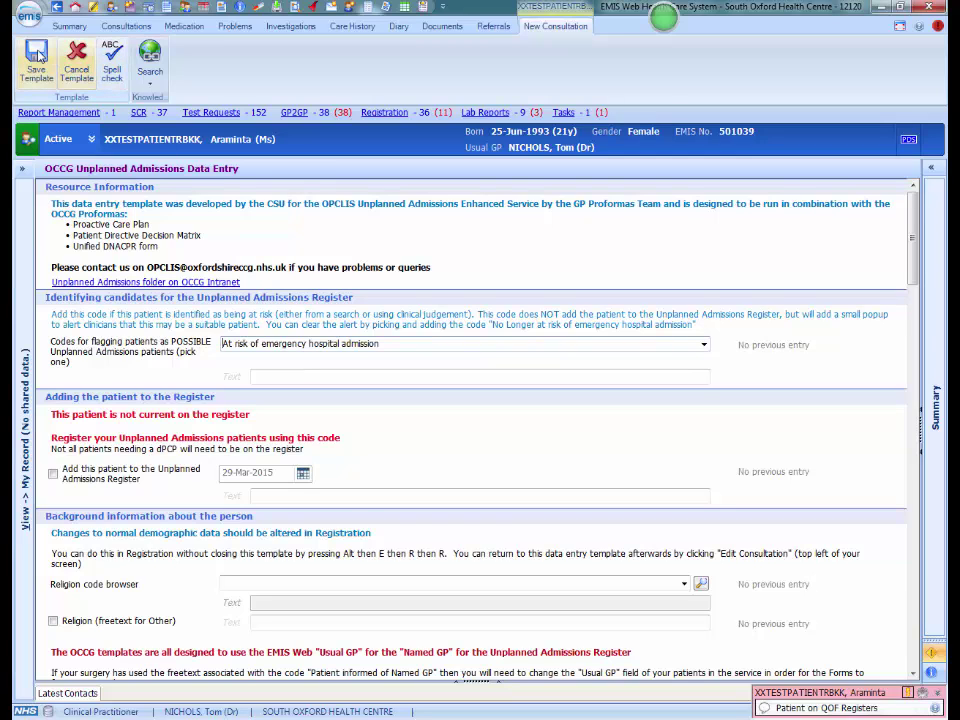
click(37, 55)
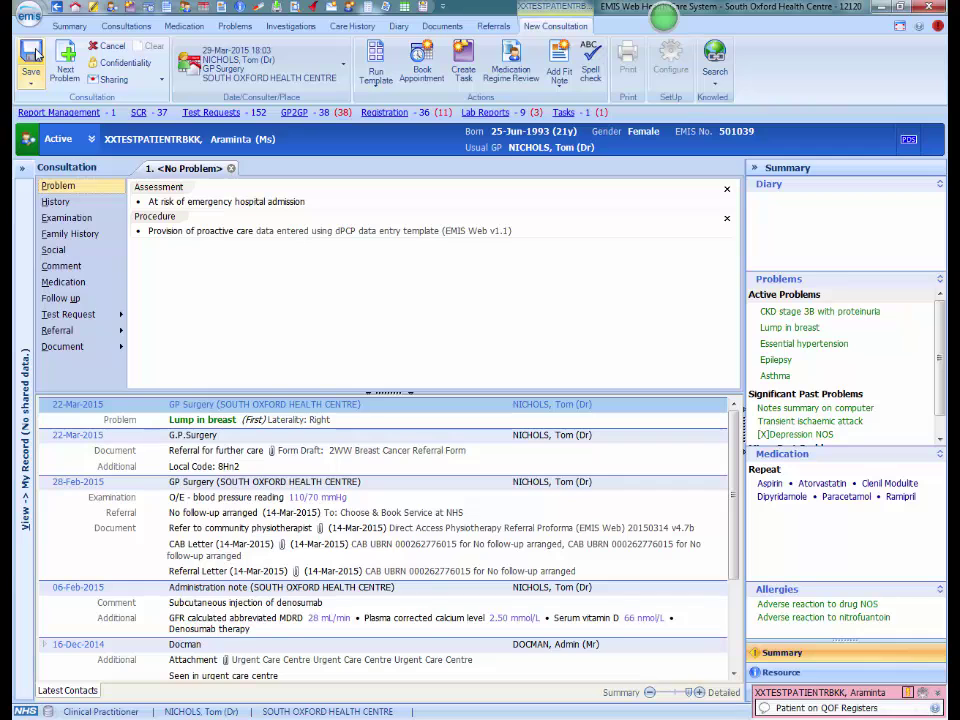
Save the consultation, then reopen its OCCG template from the Candidate for Unplanned Admissions alert.
click(33, 58)
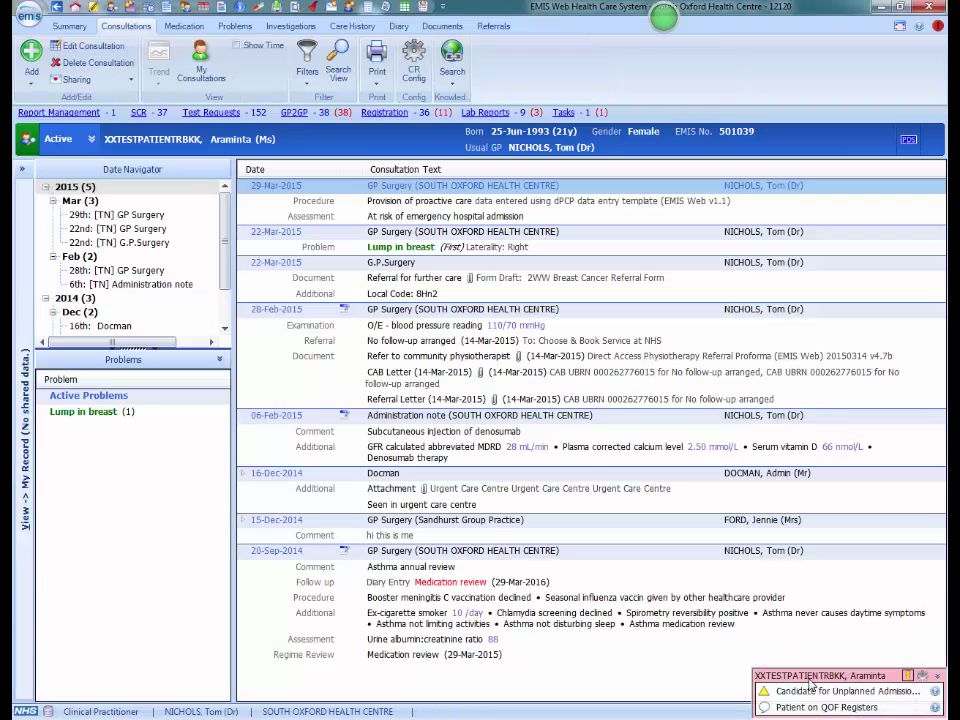
mouse_move(810, 695)
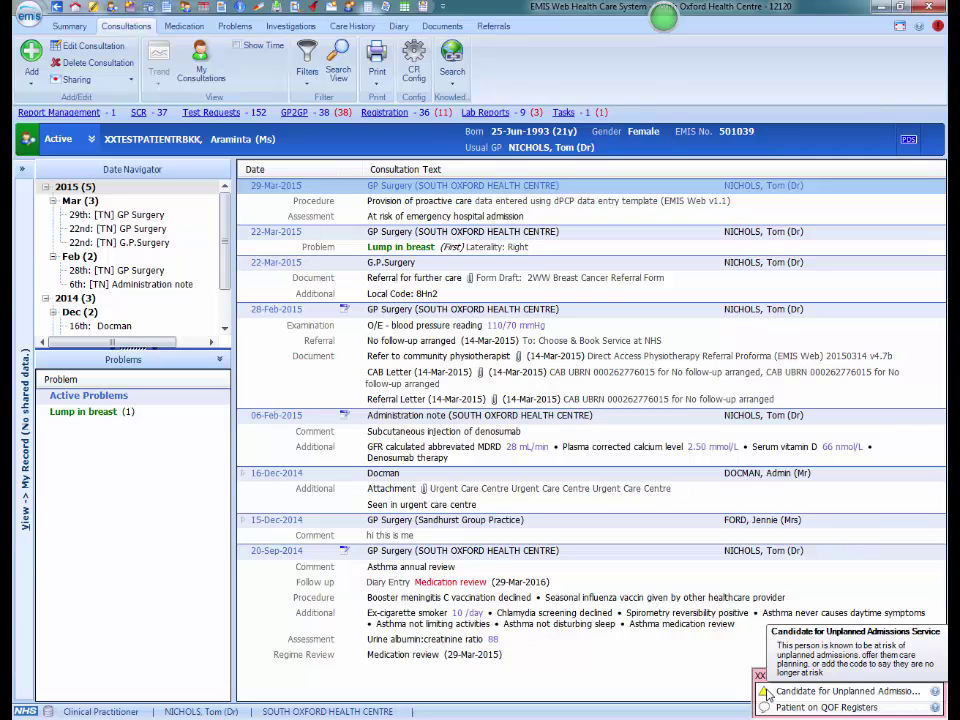
click(767, 693)
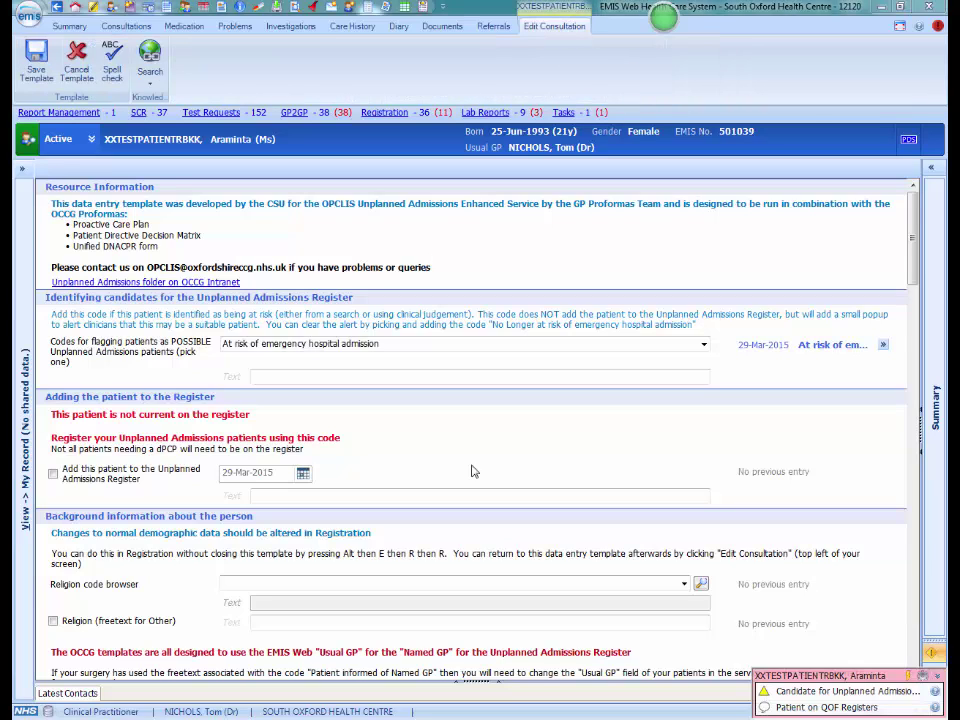
Add the patient to the Unplanned Admissions Register, set religion to Roman Catholic, and save the template.
click(53, 476)
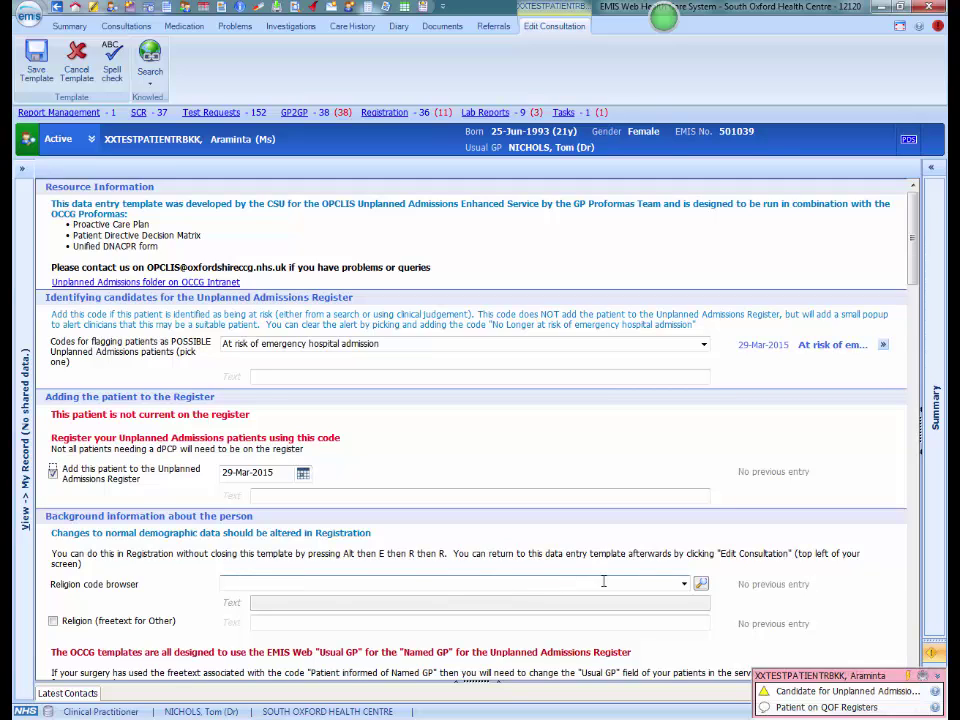
click(685, 585)
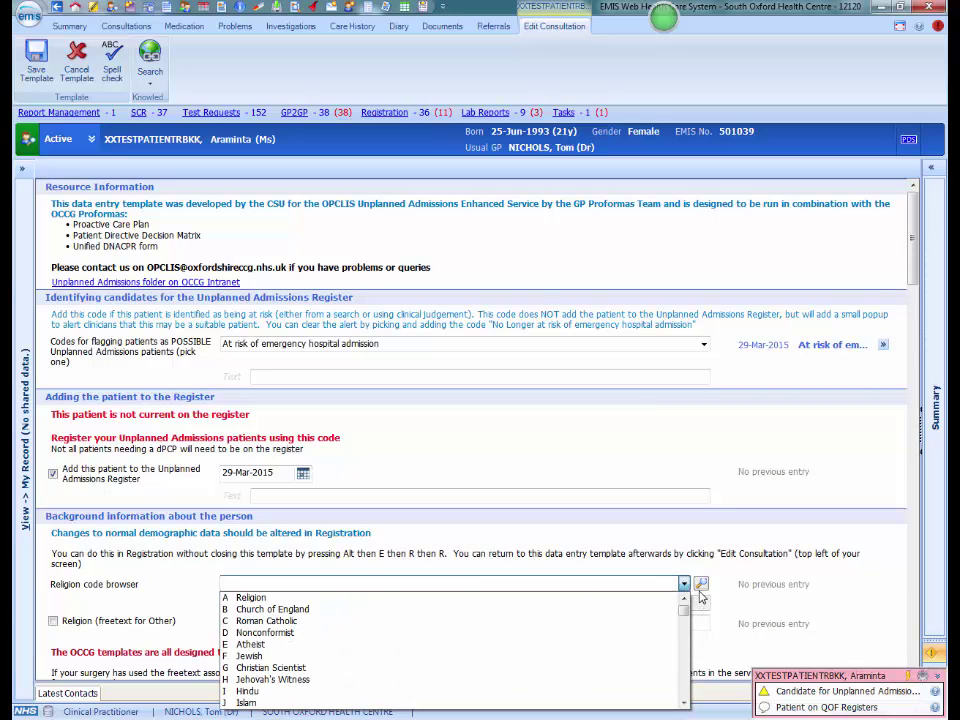
click(700, 585)
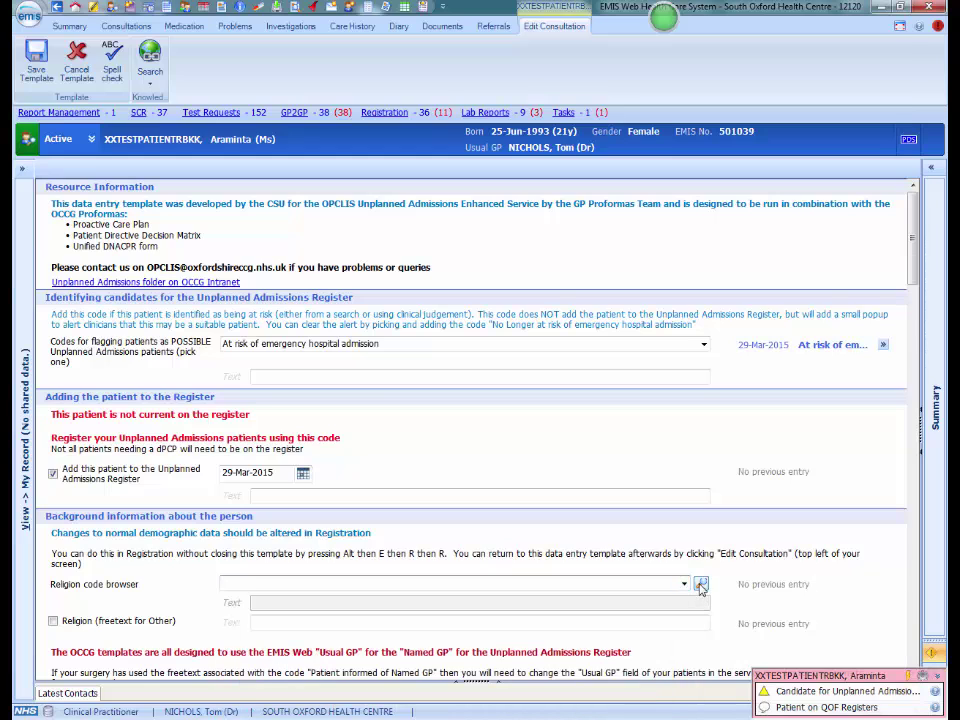
click(700, 586)
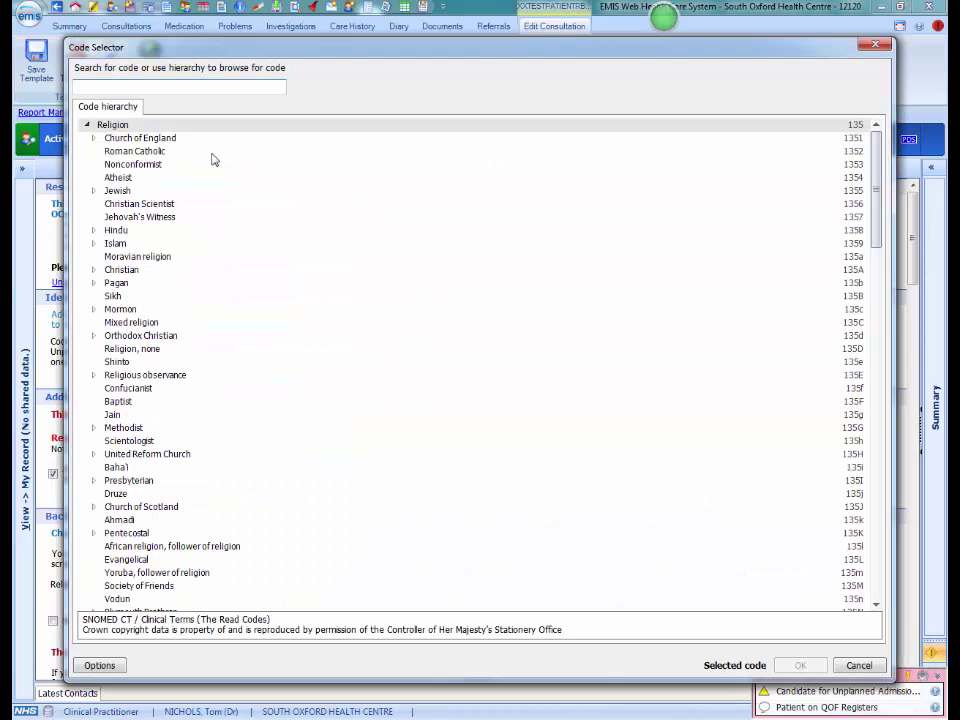
click(150, 151)
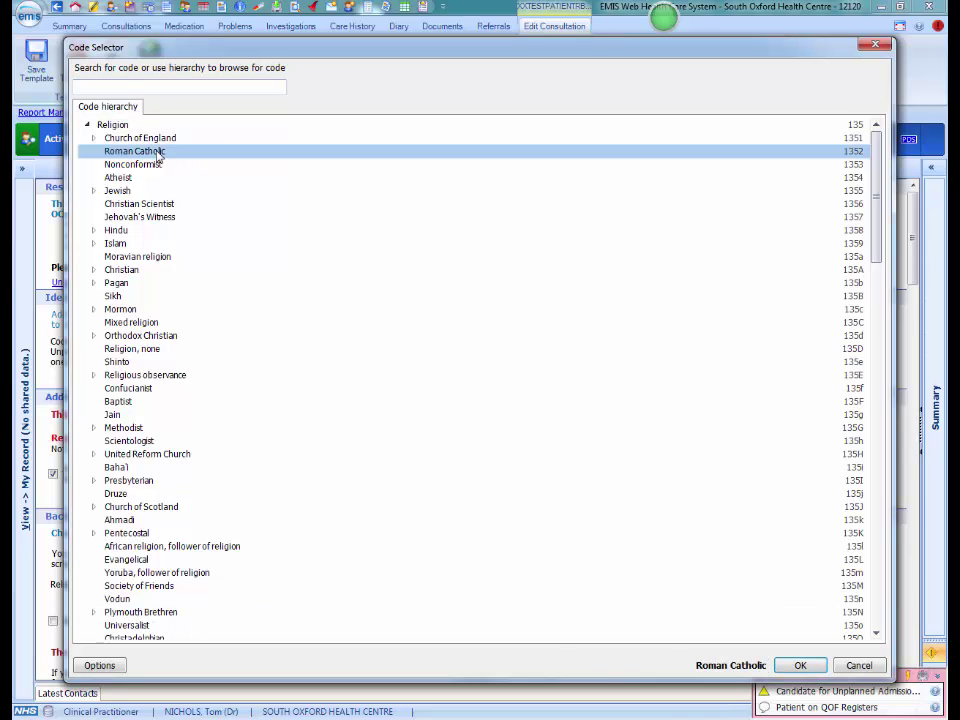
click(803, 665)
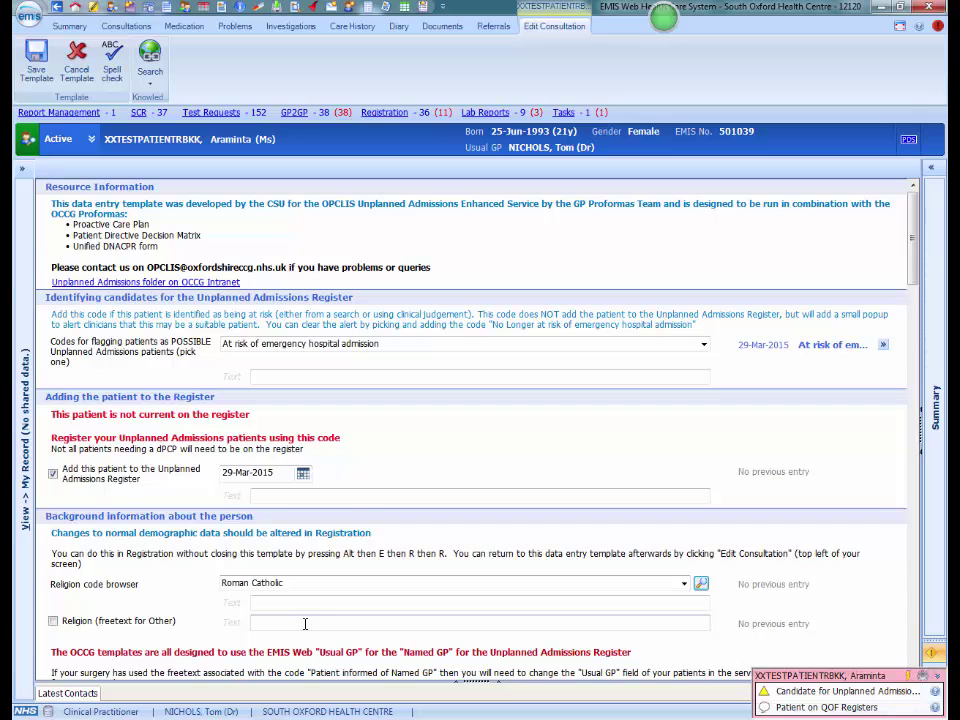
click(40, 58)
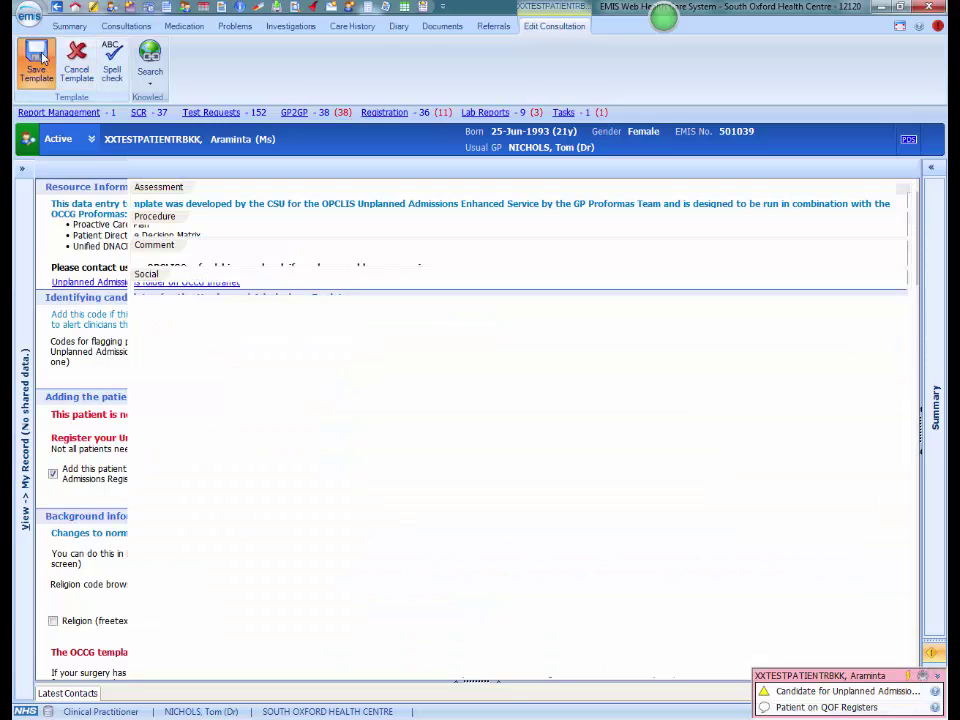
Save the edited consultation and check the admission avoidance and Roman Catholic entries and alerts.
click(33, 56)
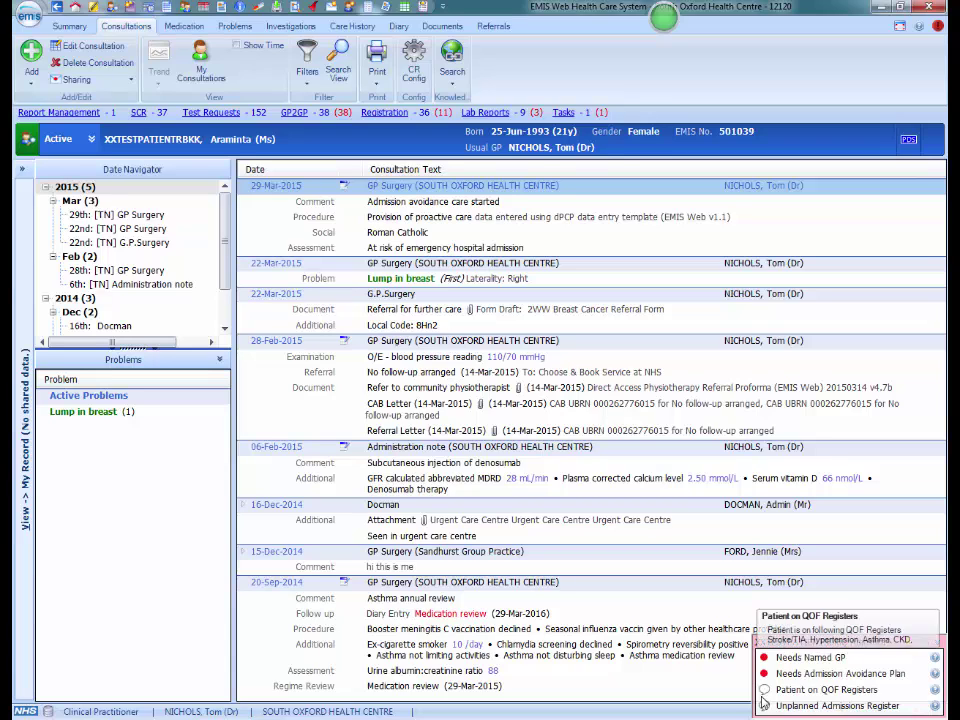
mouse_move(798, 712)
mouse_move(805, 676)
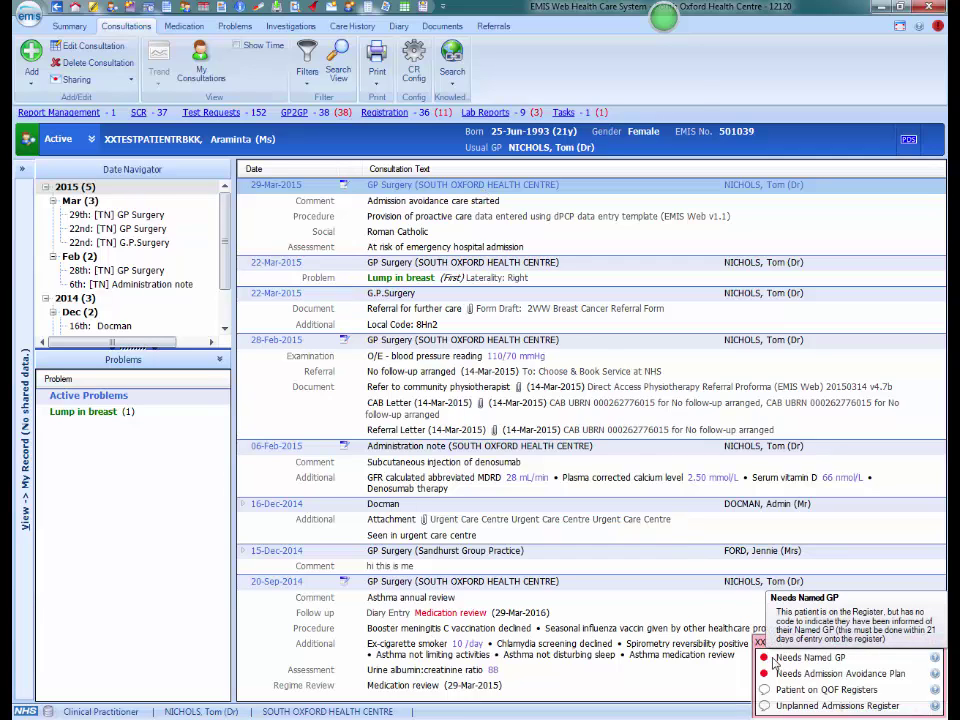
Launch the OCCG Care Plan quicklauncher and print a draft plan without the blank Decision Matrix.
click(773, 660)
click(787, 372)
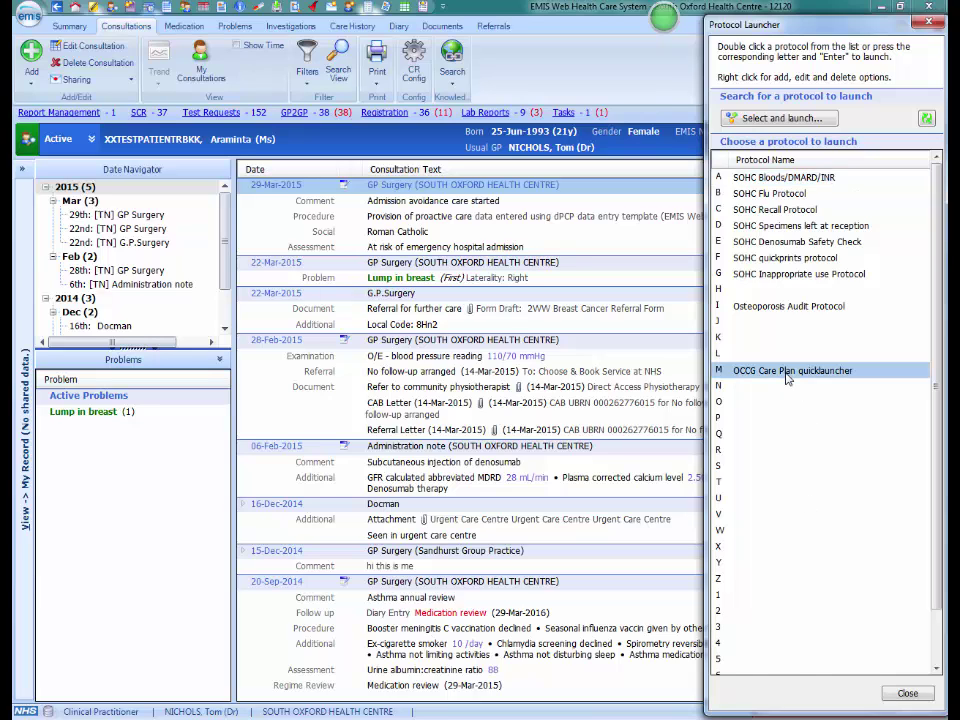
double_click(787, 372)
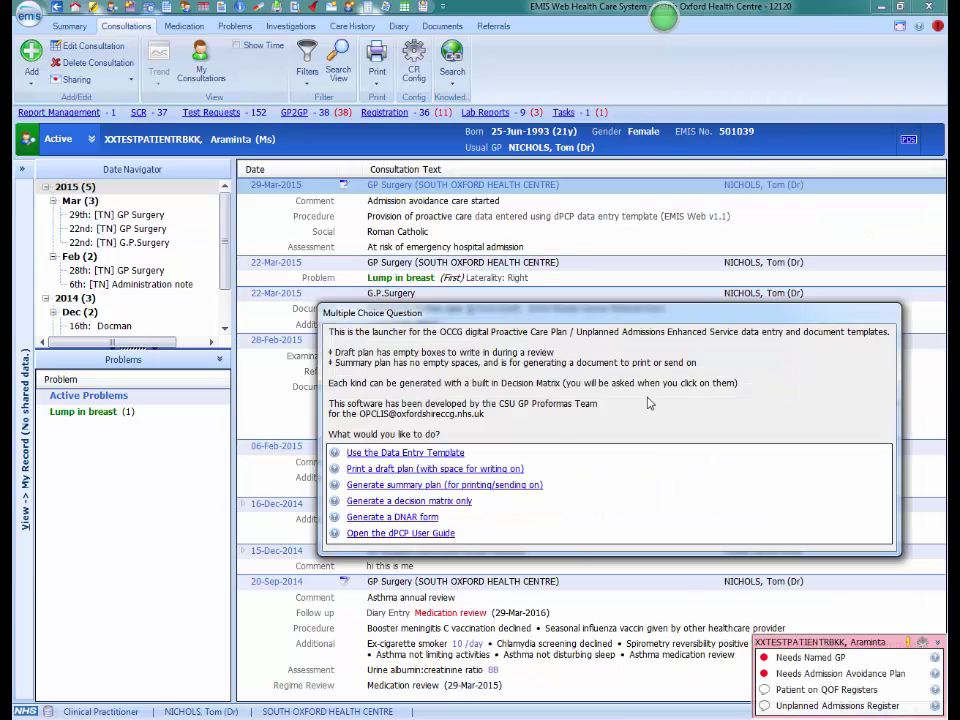
click(476, 469)
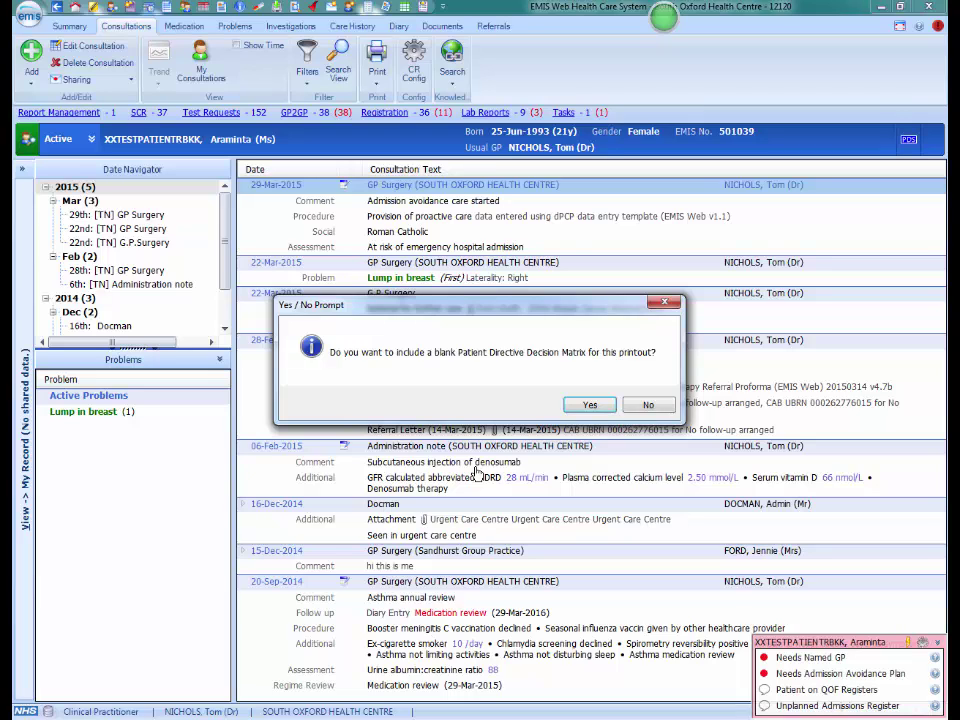
click(645, 404)
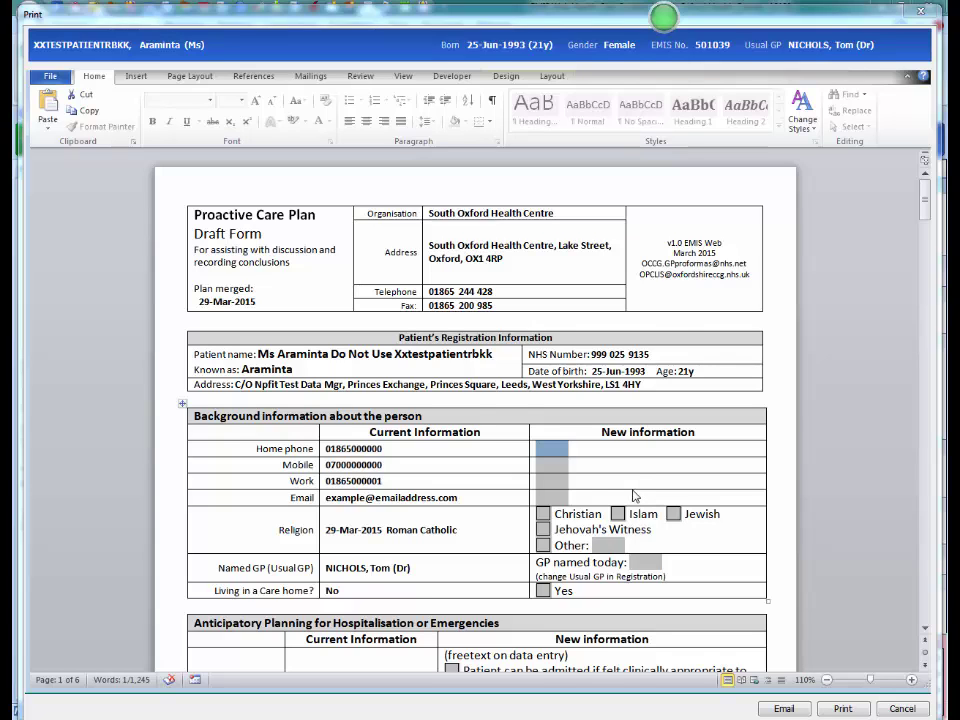
scroll(636, 496, down, 4)
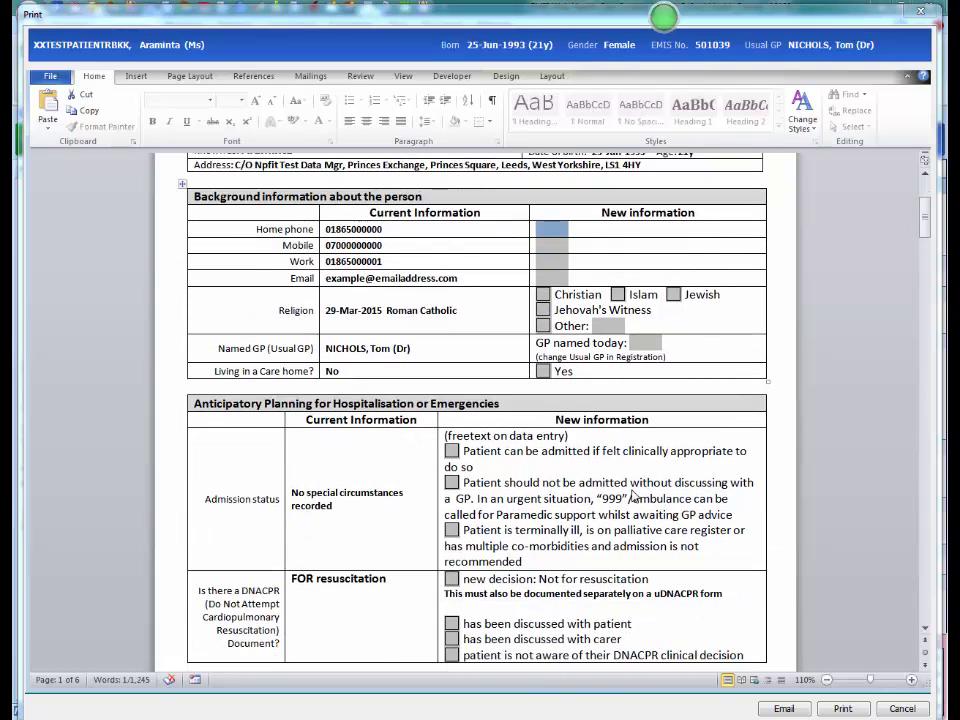
scroll(632, 494, down, 1)
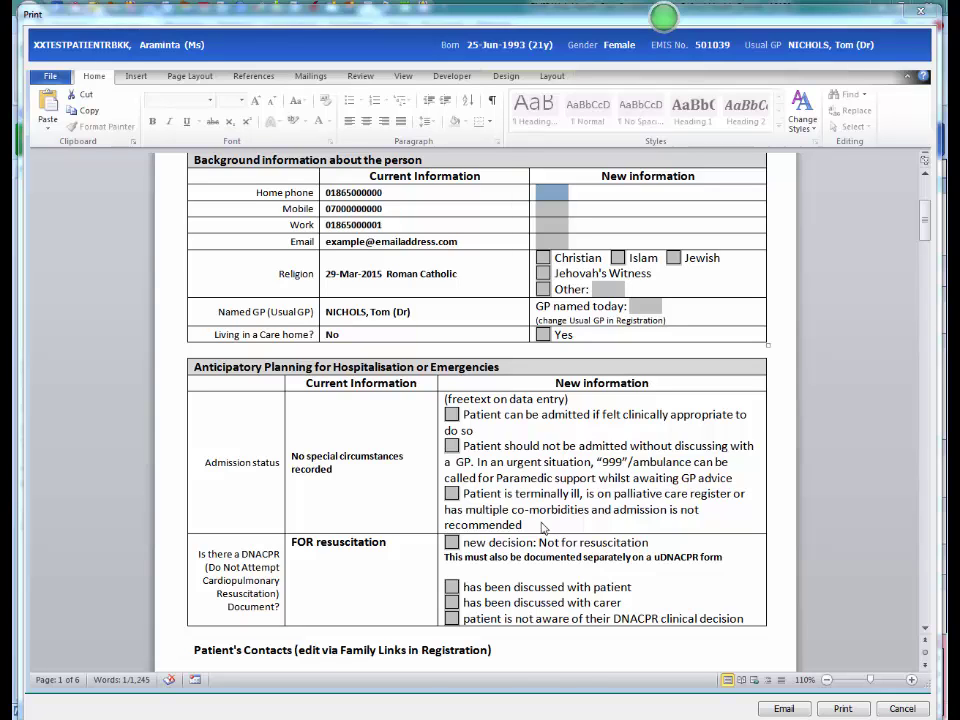
scroll(543, 527, down, 8)
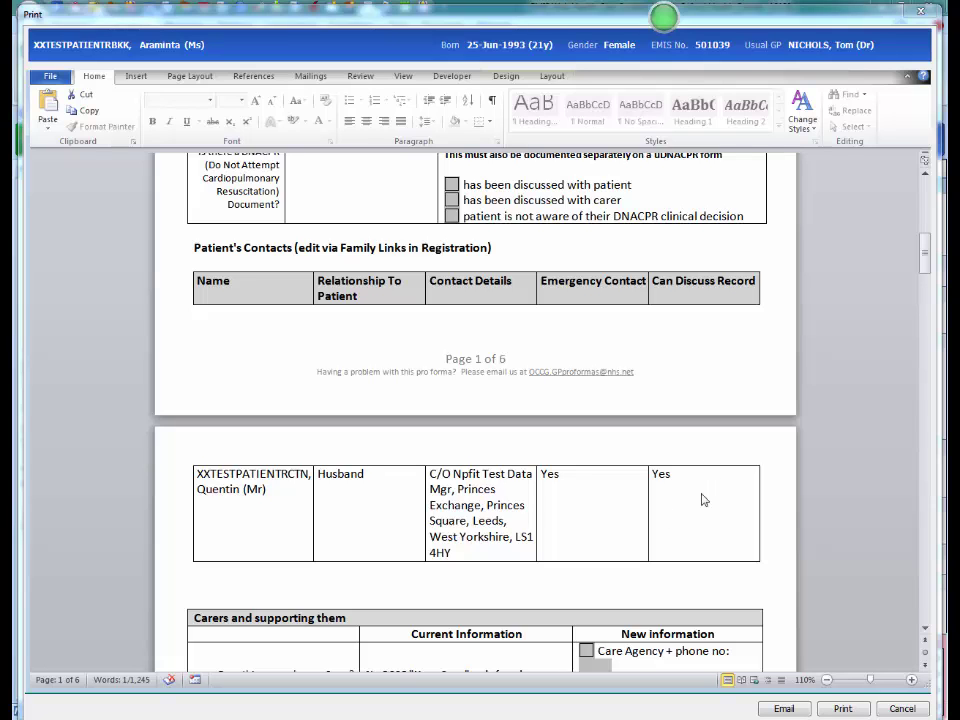
scroll(669, 515, down, 8)
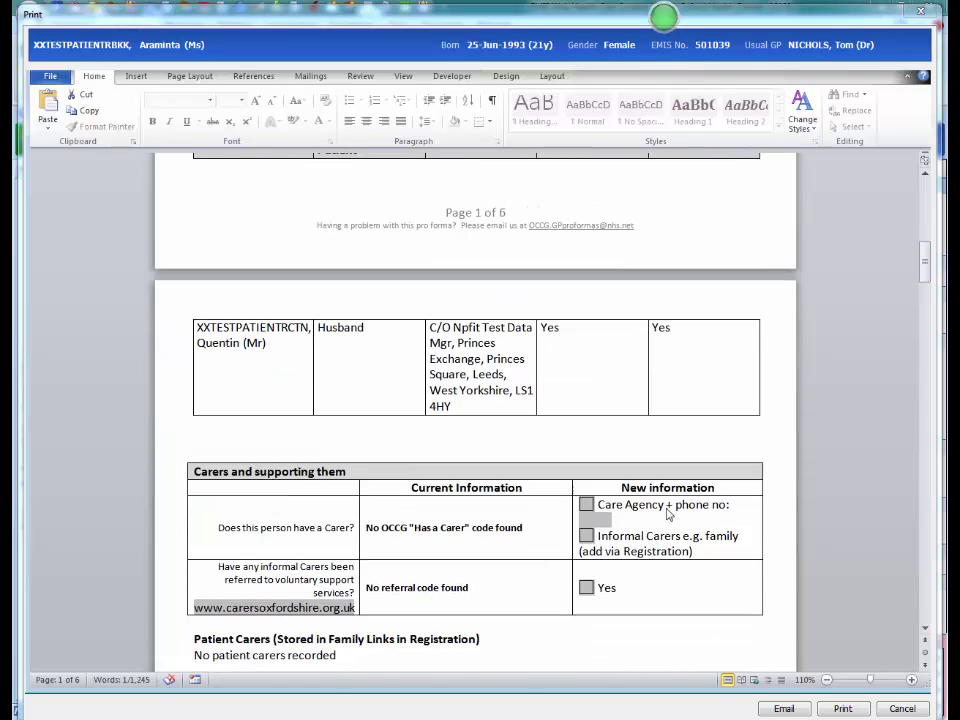
scroll(669, 515, down, 6)
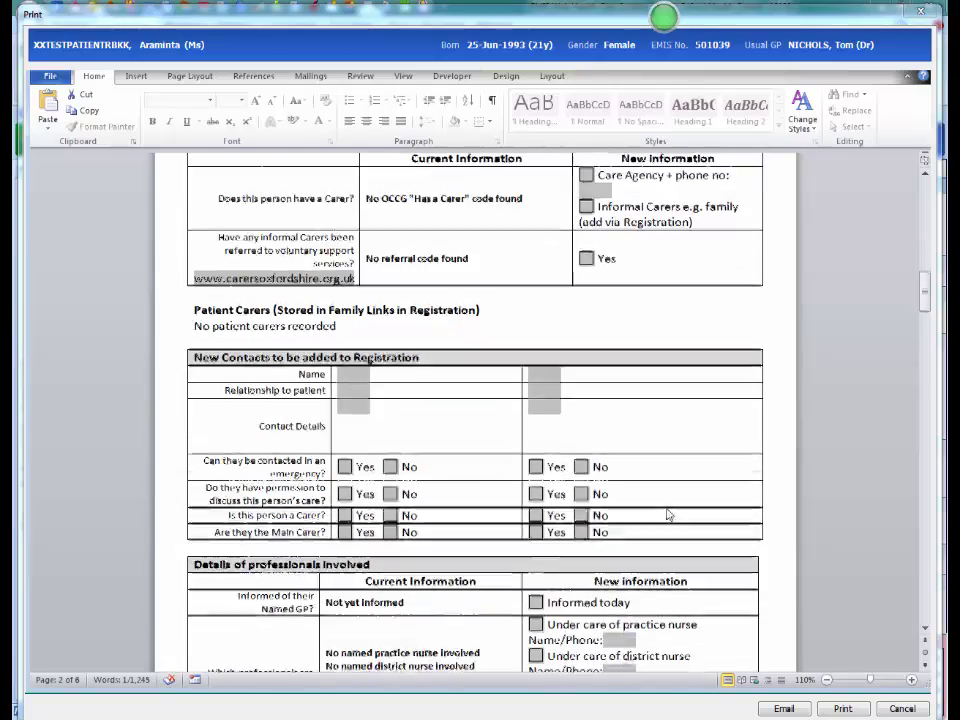
scroll(669, 515, down, 1)
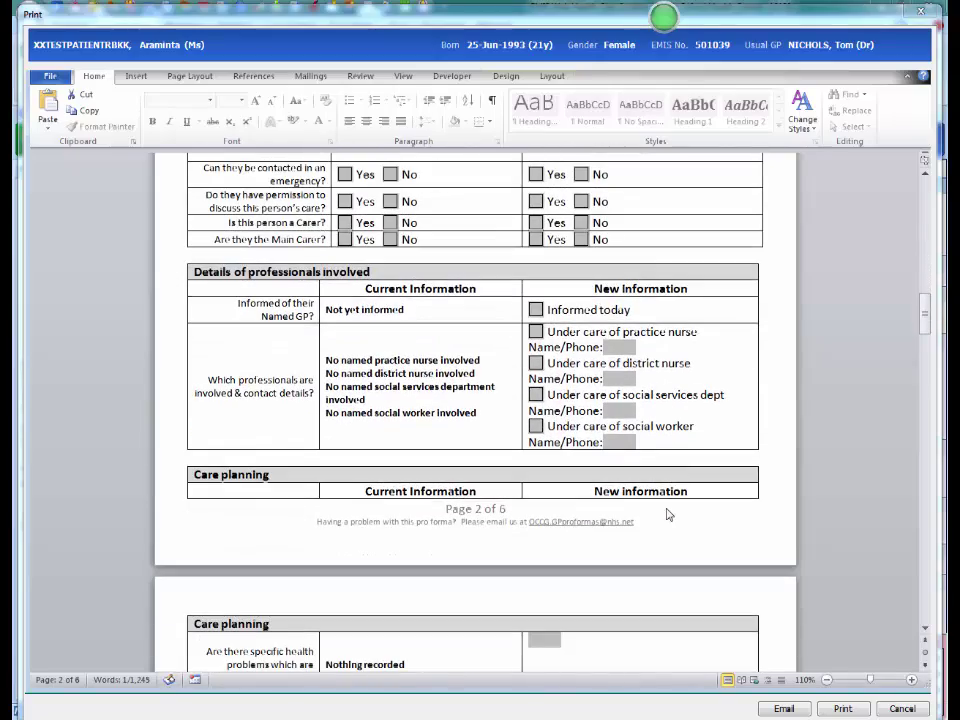
scroll(669, 515, down, 5)
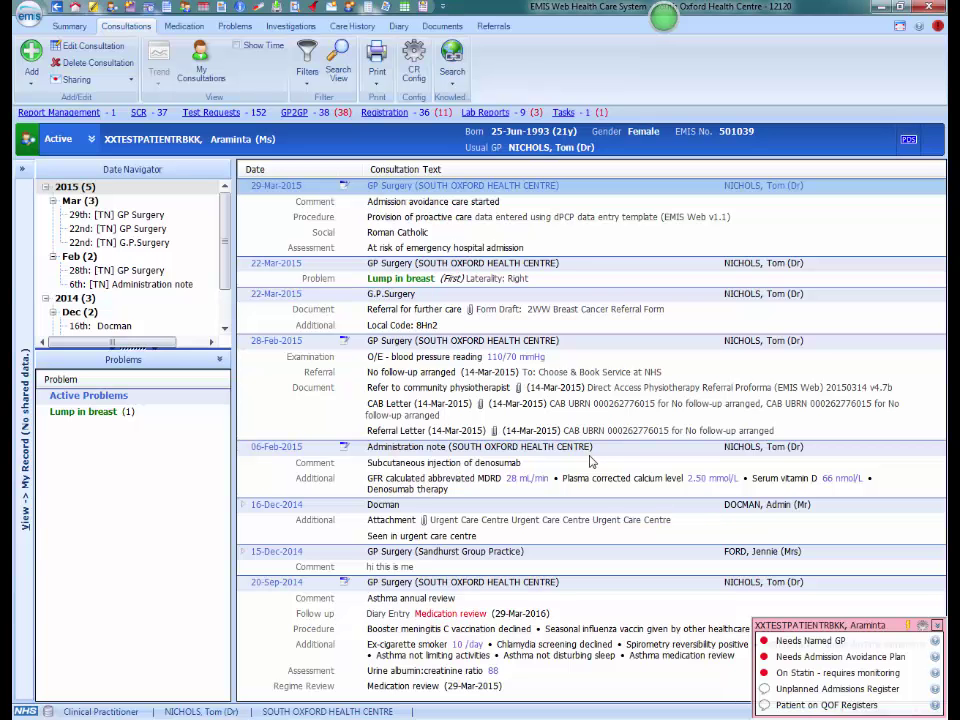
Launch the OCCG Care Plan quicklauncher via F12 and choose 'Use the Data Entry Template'.
click(590, 461)
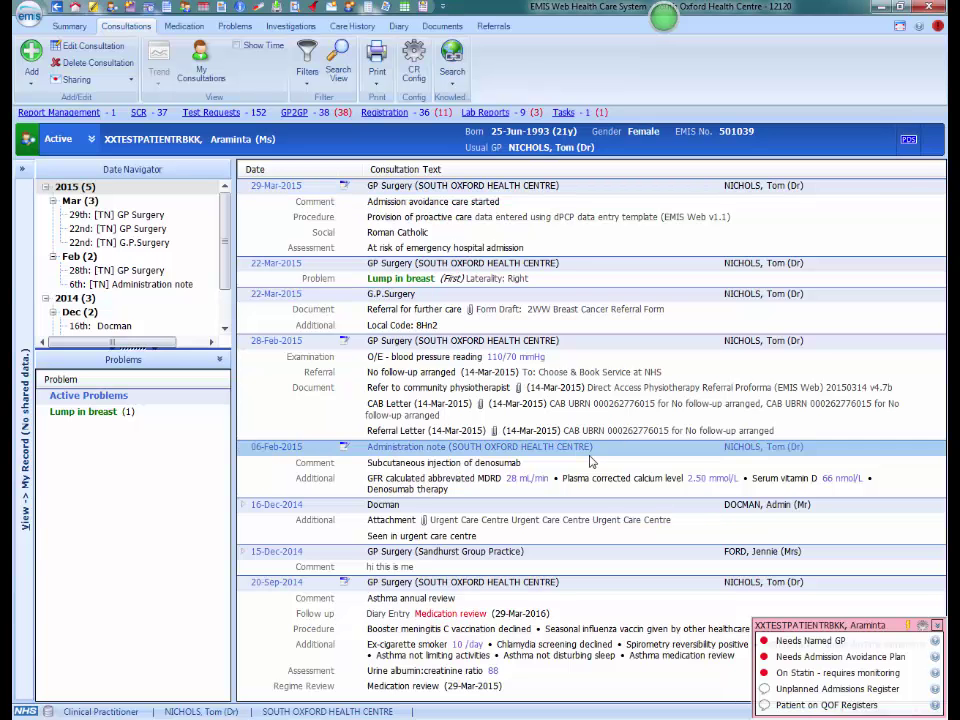
key(F12)
click(783, 371)
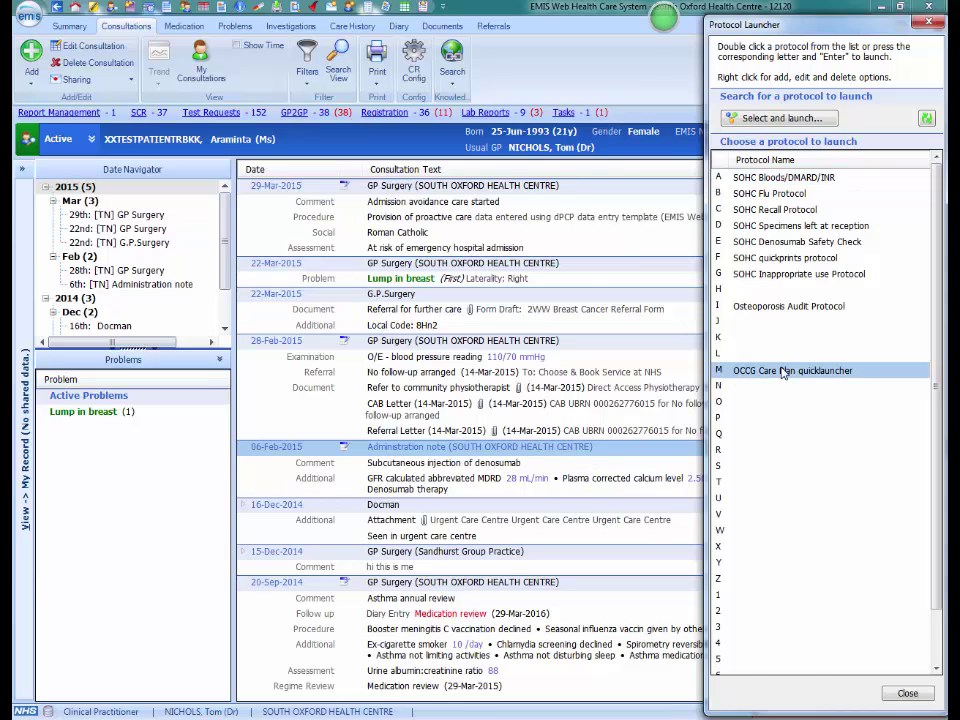
double_click(783, 371)
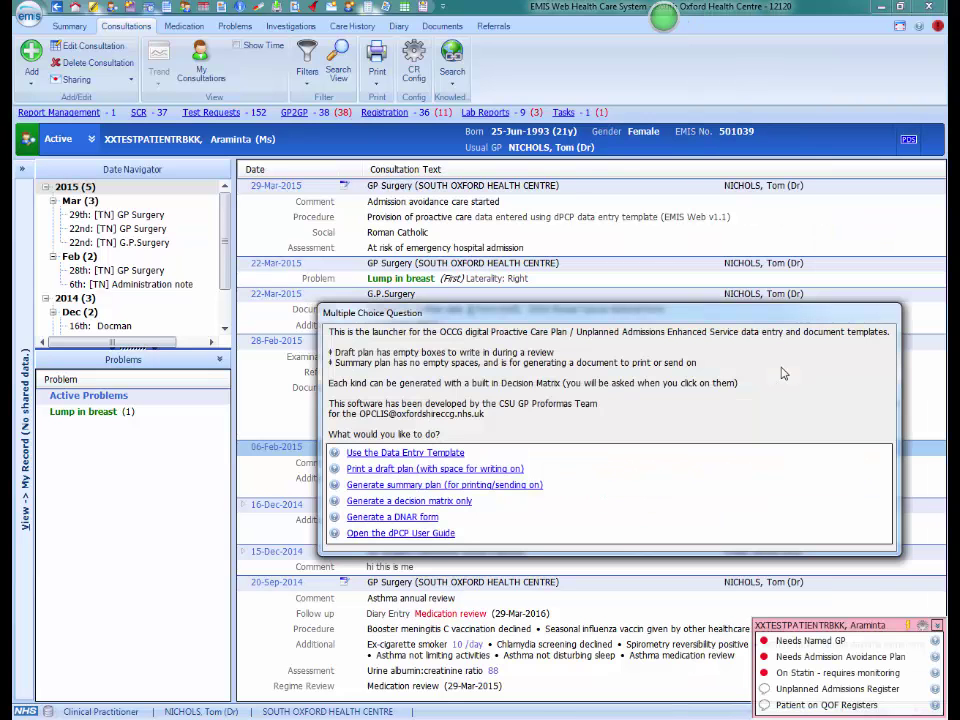
click(401, 456)
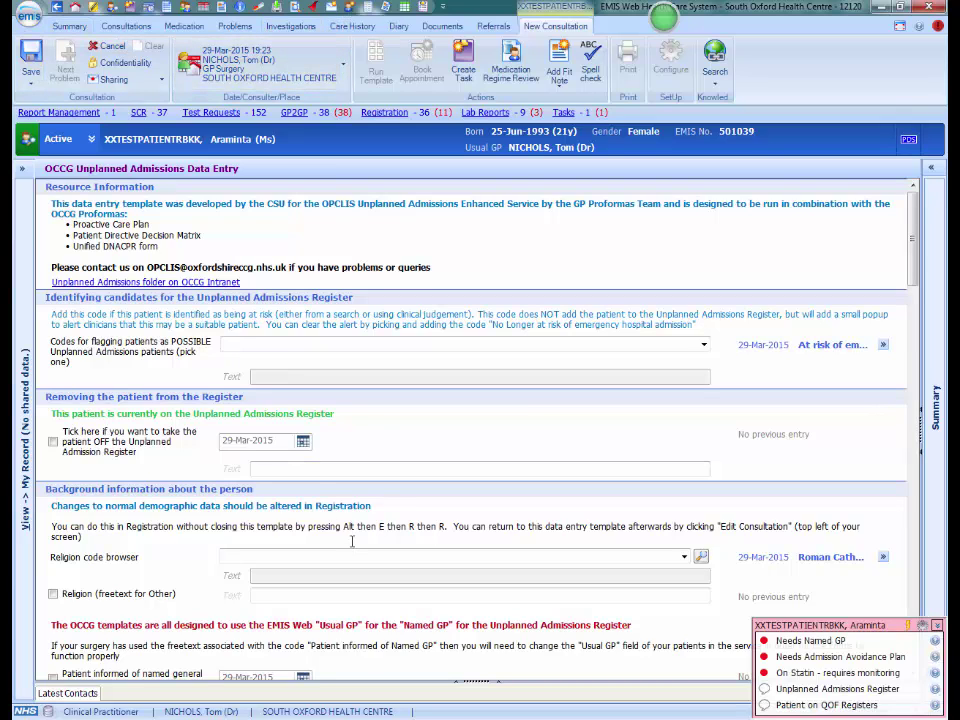
Open Registration with Alt key tips and select the husband on the Family / Relationship Links tab.
key(alt)
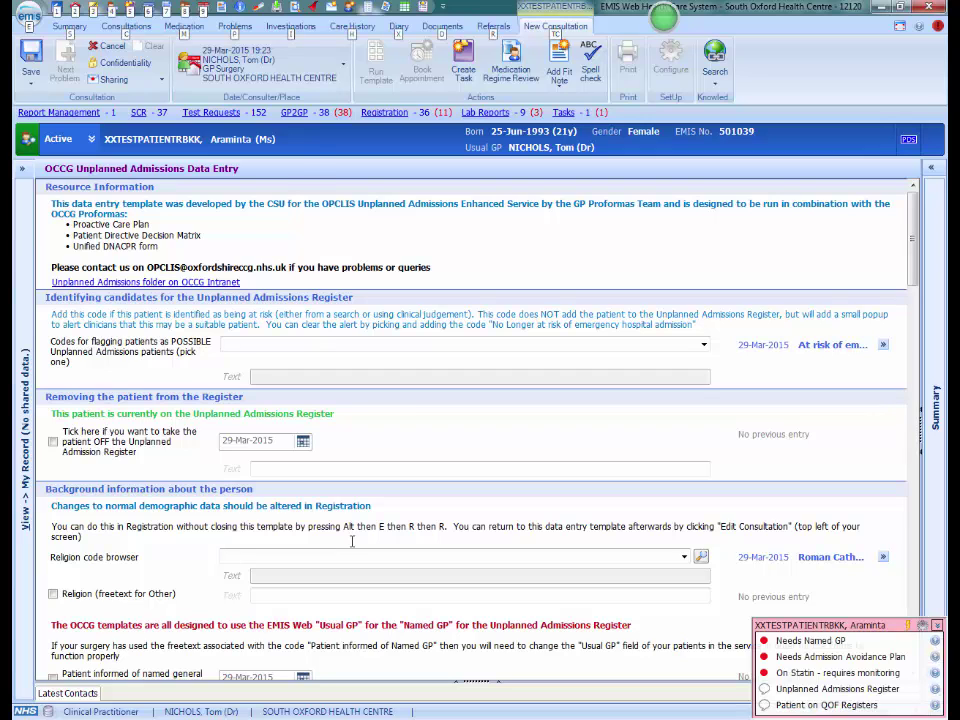
key(e)
key(r)
key(r)
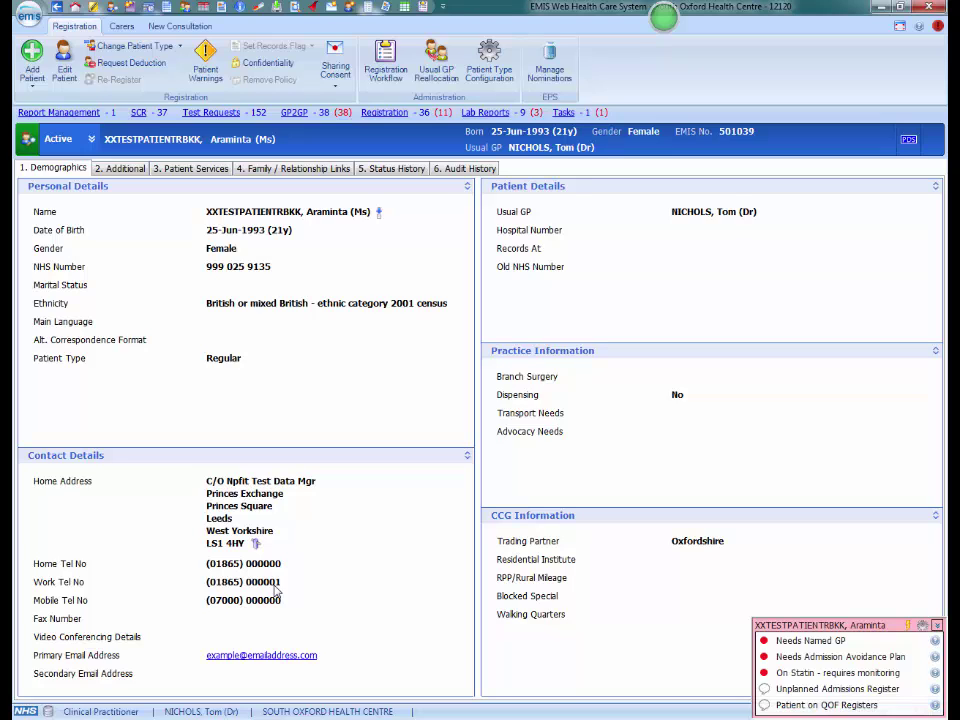
click(278, 170)
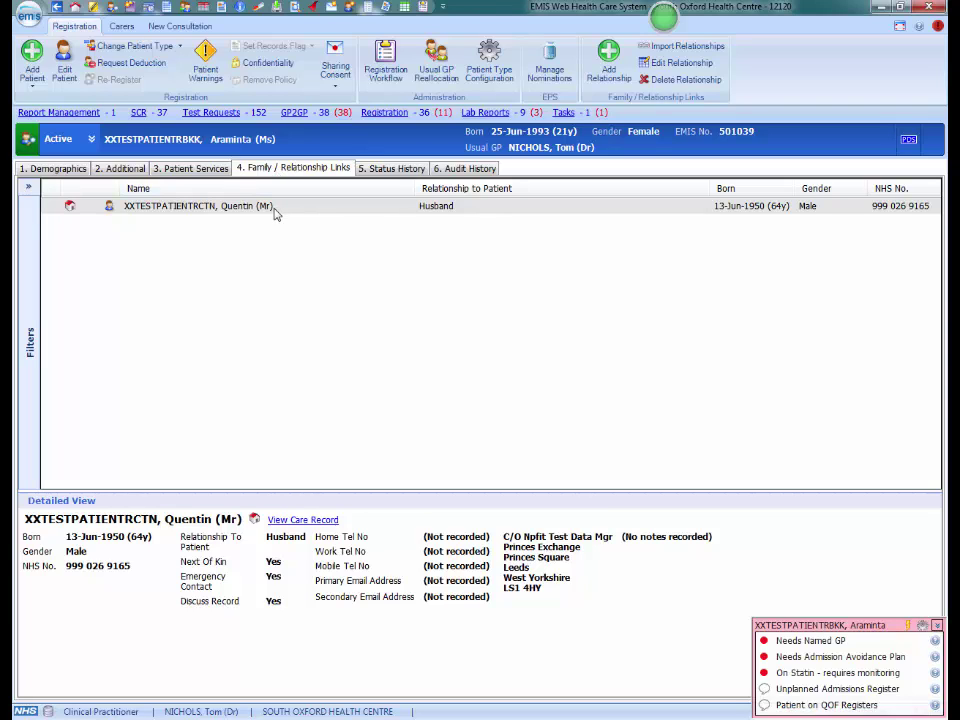
click(275, 212)
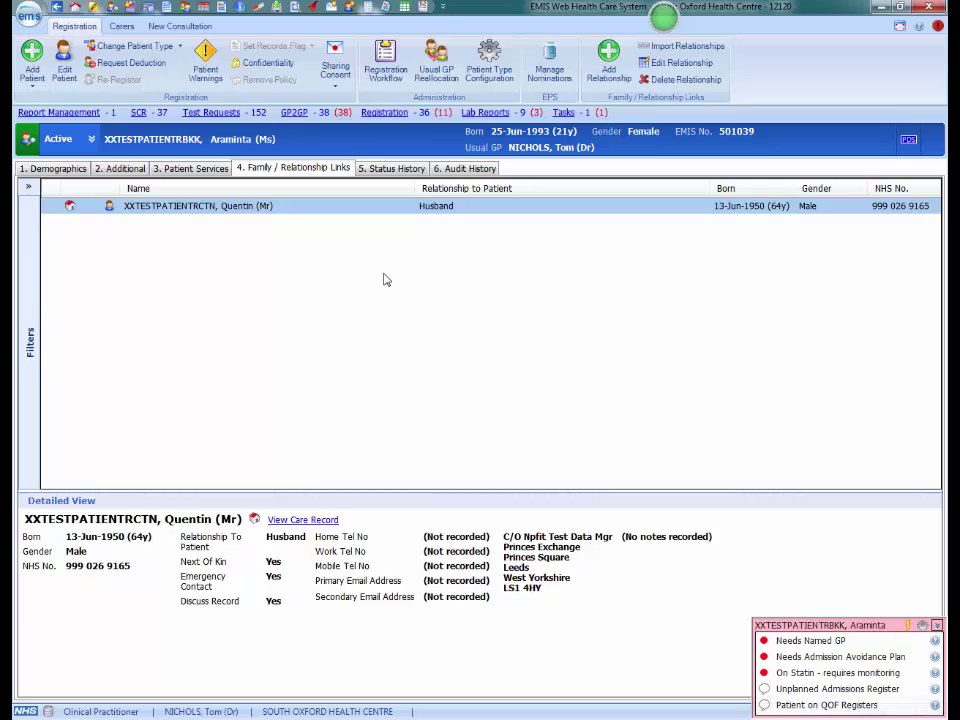
Open the Add Relationship Link dialog from the ribbon.
click(609, 65)
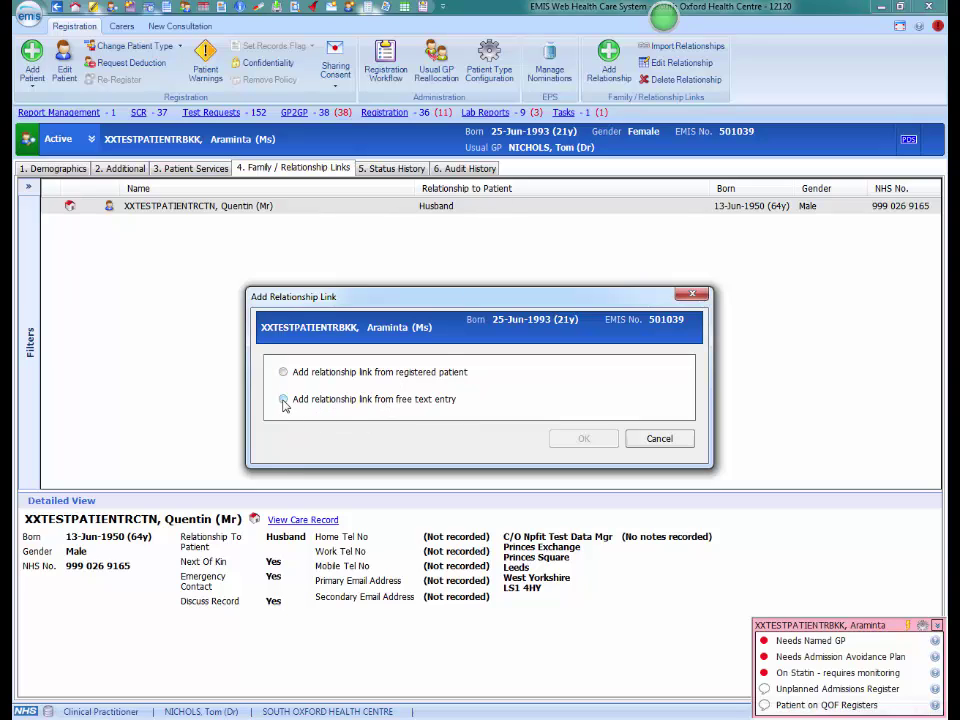
Start a free-text relationship link with the relationship set to Carer.
click(283, 399)
click(584, 440)
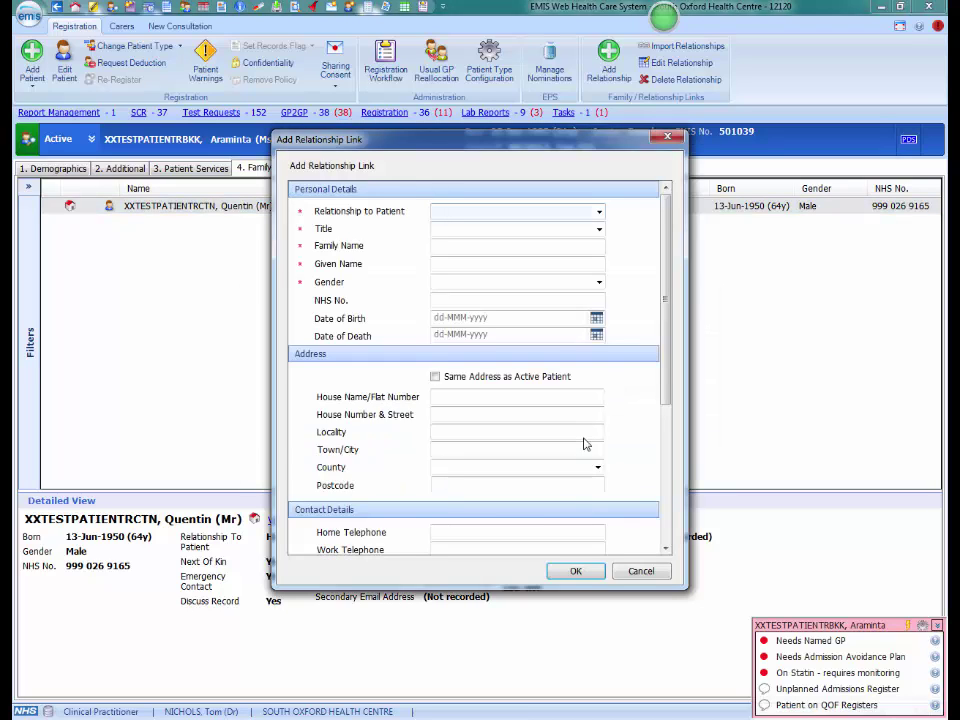
text(Carer)
key(Tab)
Enter the carer's title Miss, family name and given name, and set gender to Female.
text(Miss)
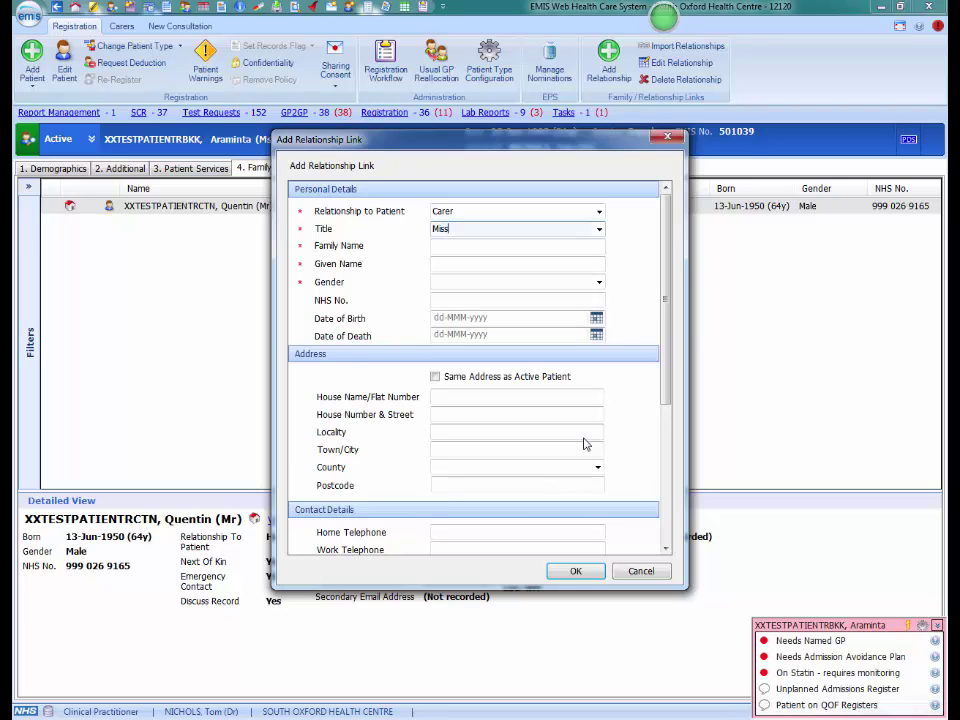
key(Tab)
key(Tab)
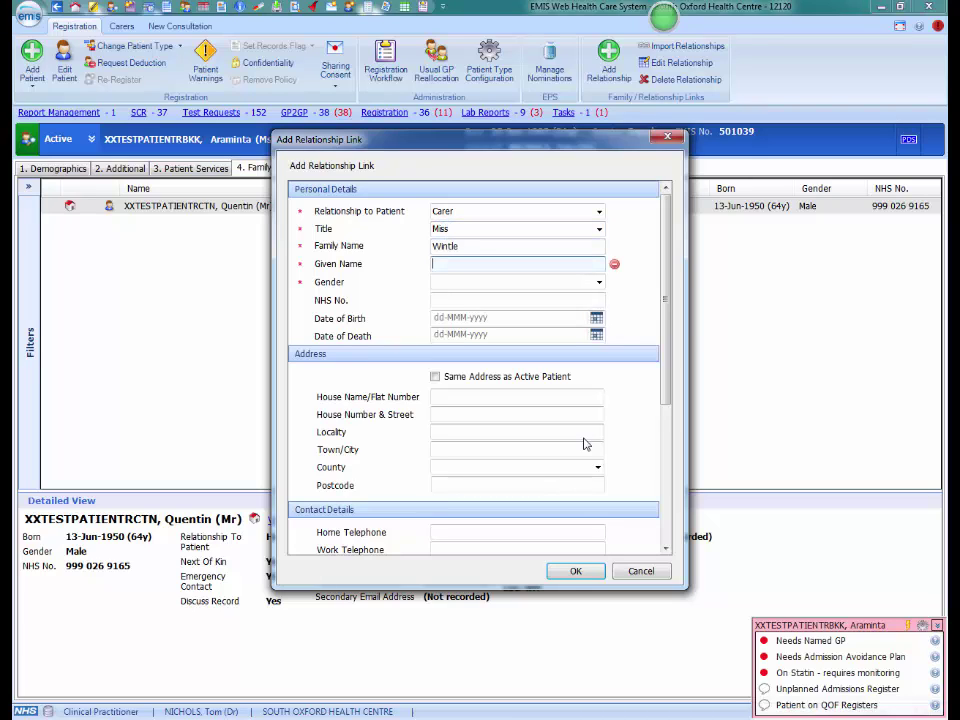
key(Tab)
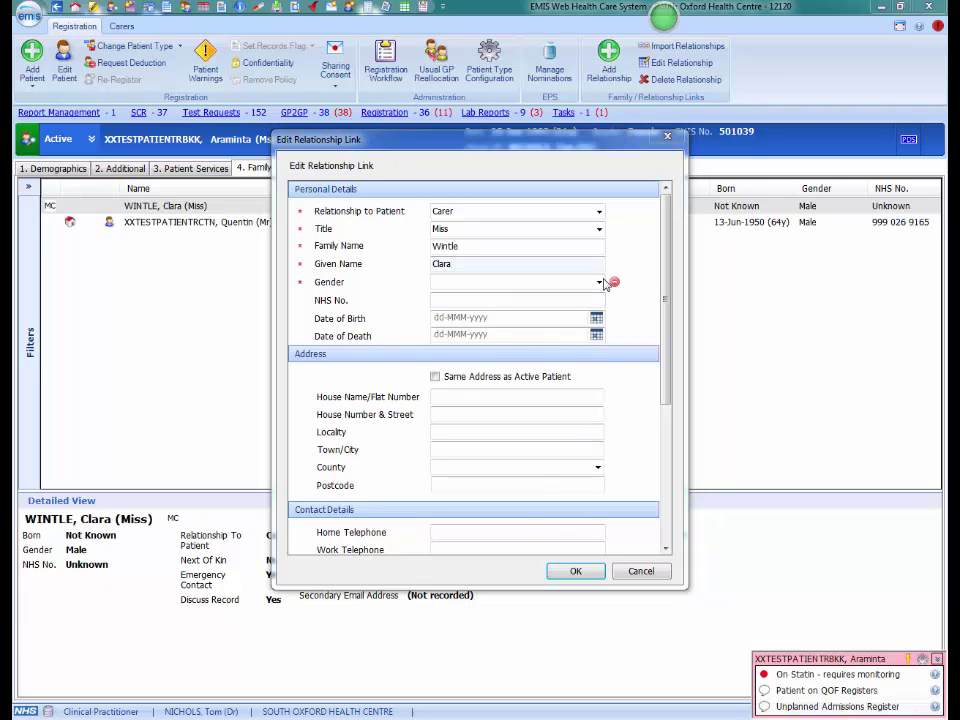
click(599, 283)
click(470, 306)
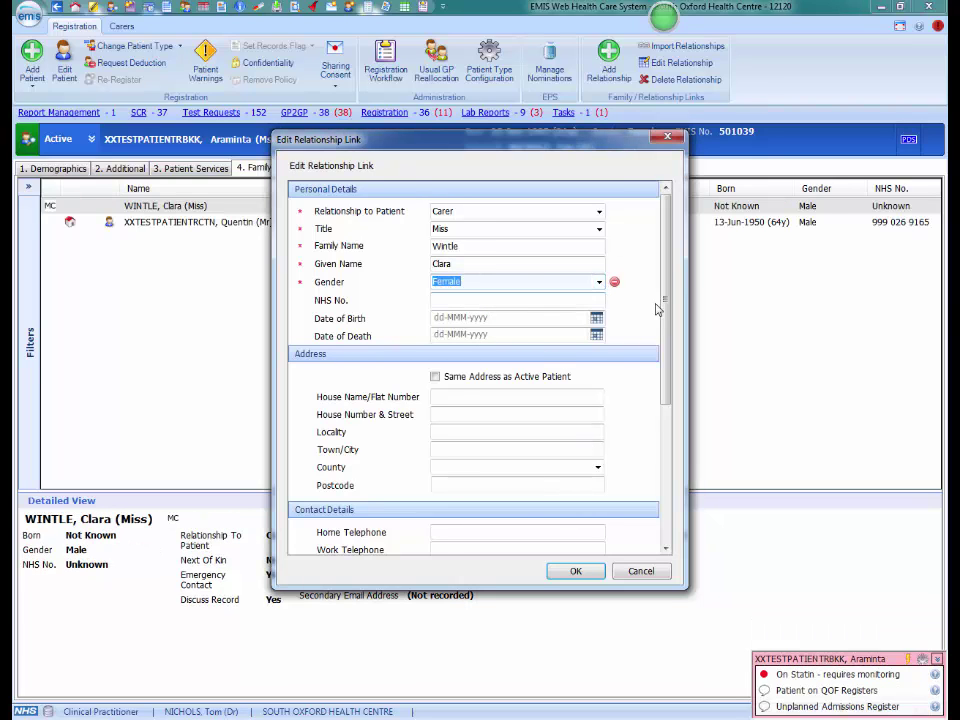
drag(665, 305, 675, 409)
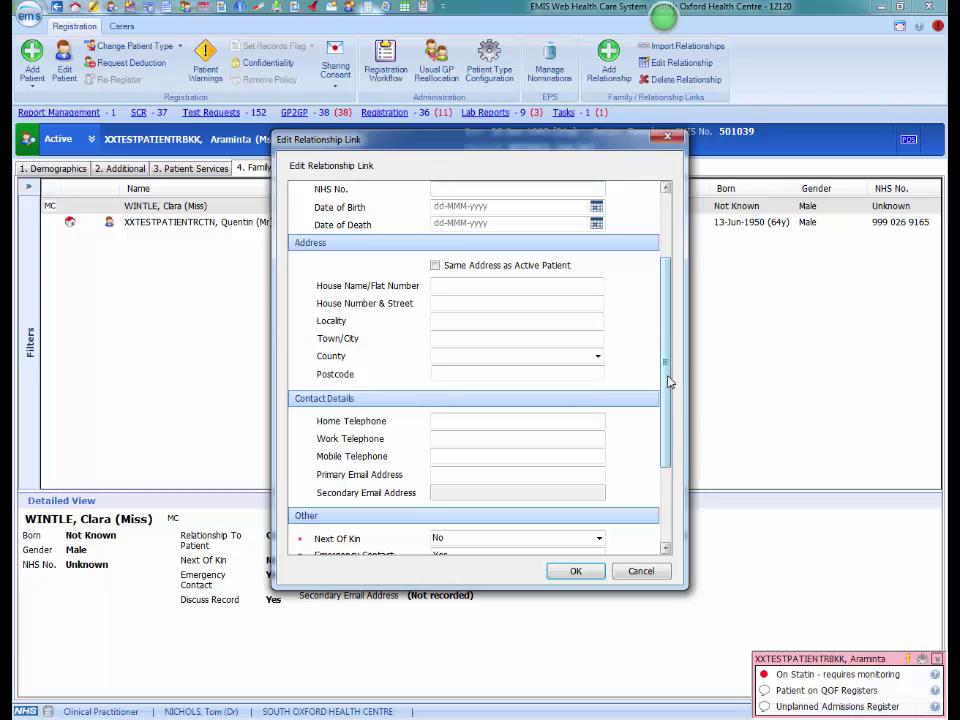
drag(669, 381, 669, 407)
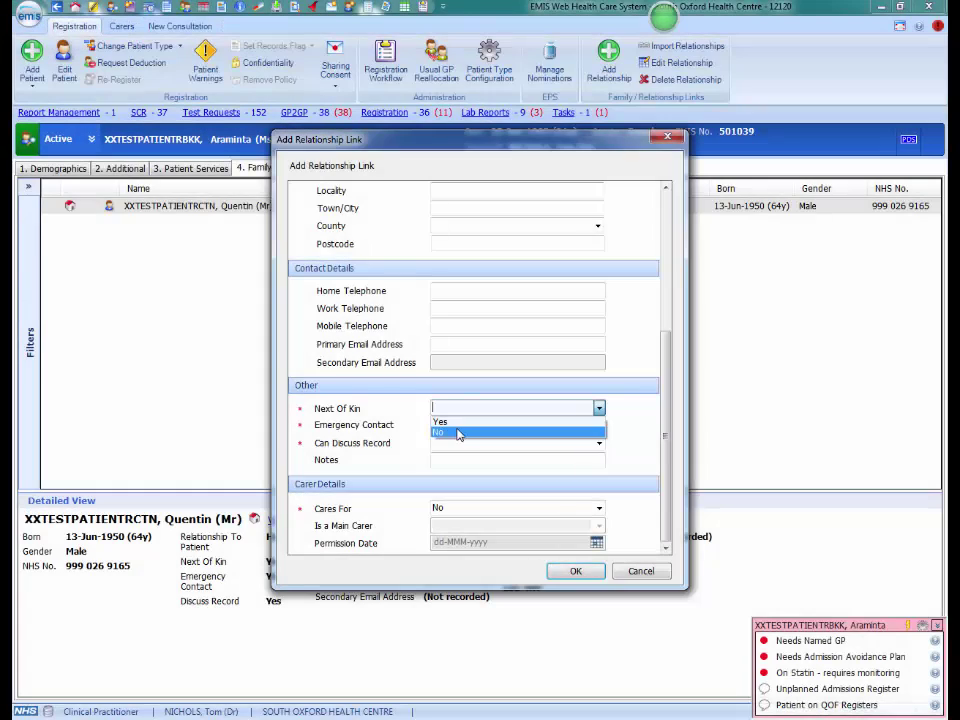
Save the carer as main carer and emergency contact, not next of kin, permission dated 29-Mar-2015.
click(458, 433)
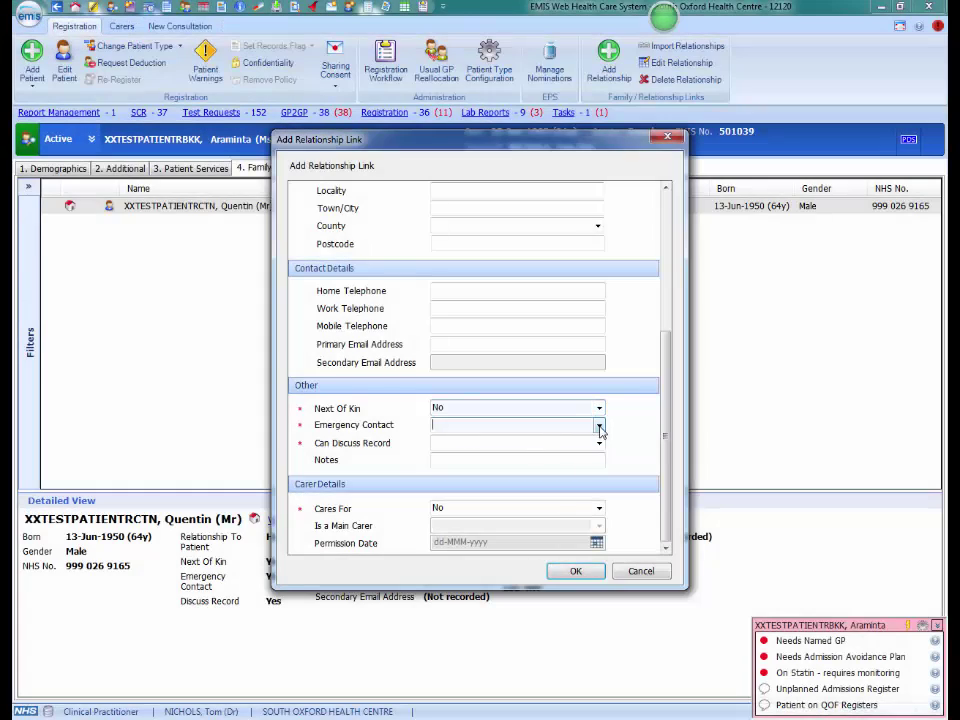
click(598, 425)
click(563, 441)
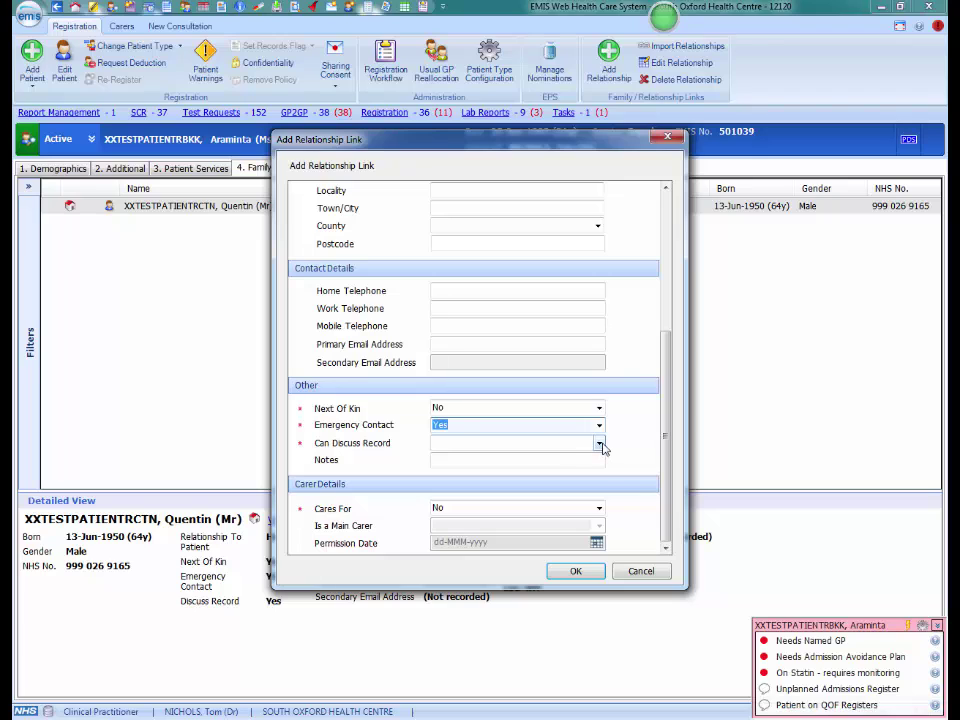
click(598, 443)
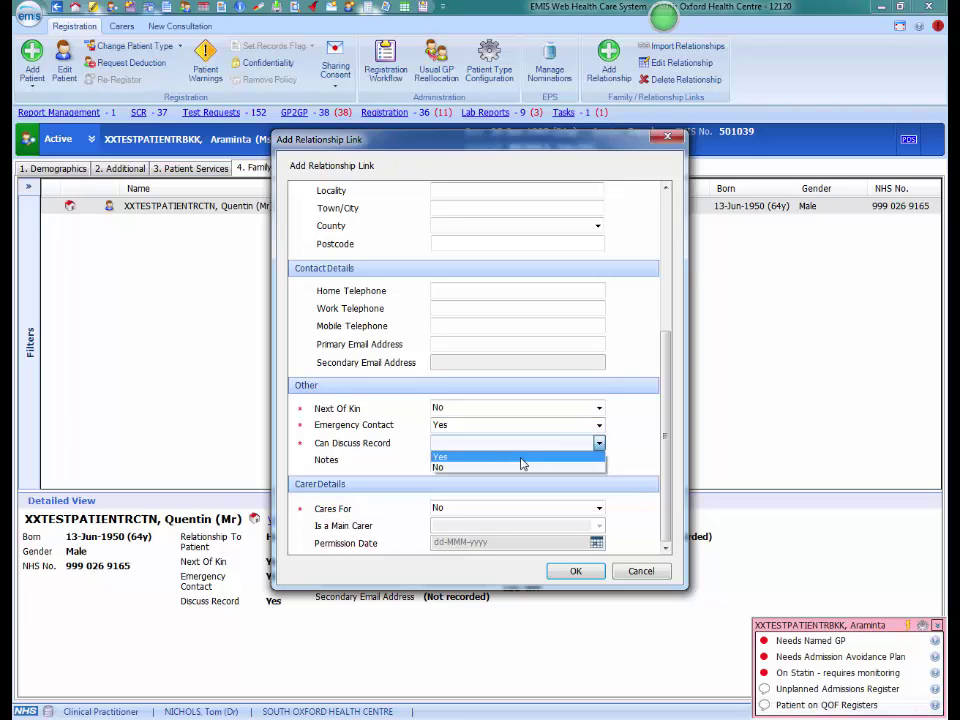
click(454, 458)
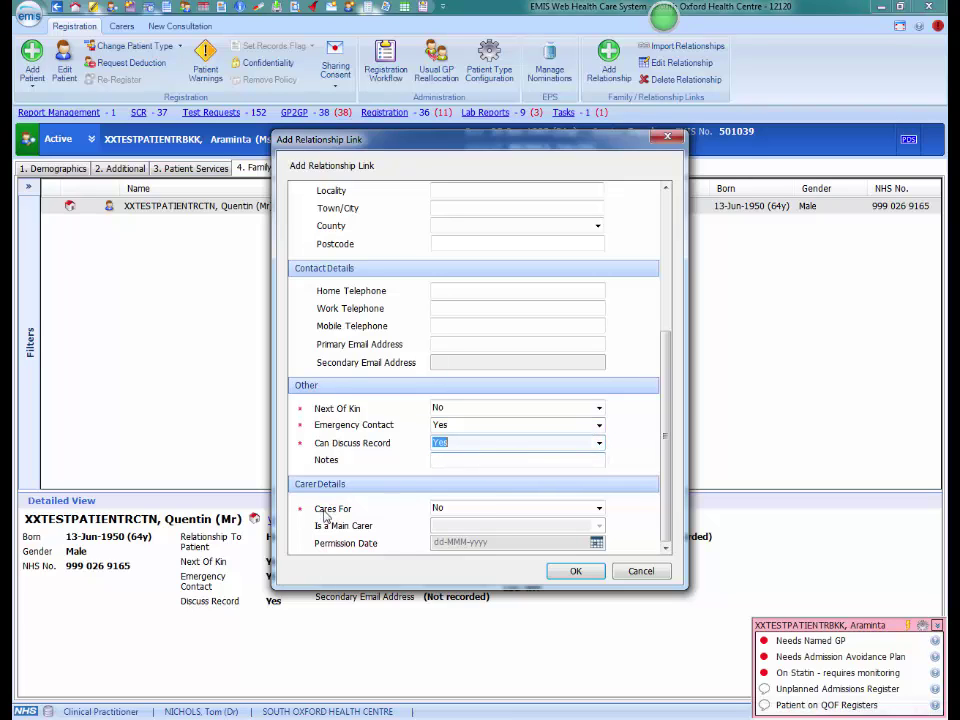
click(599, 508)
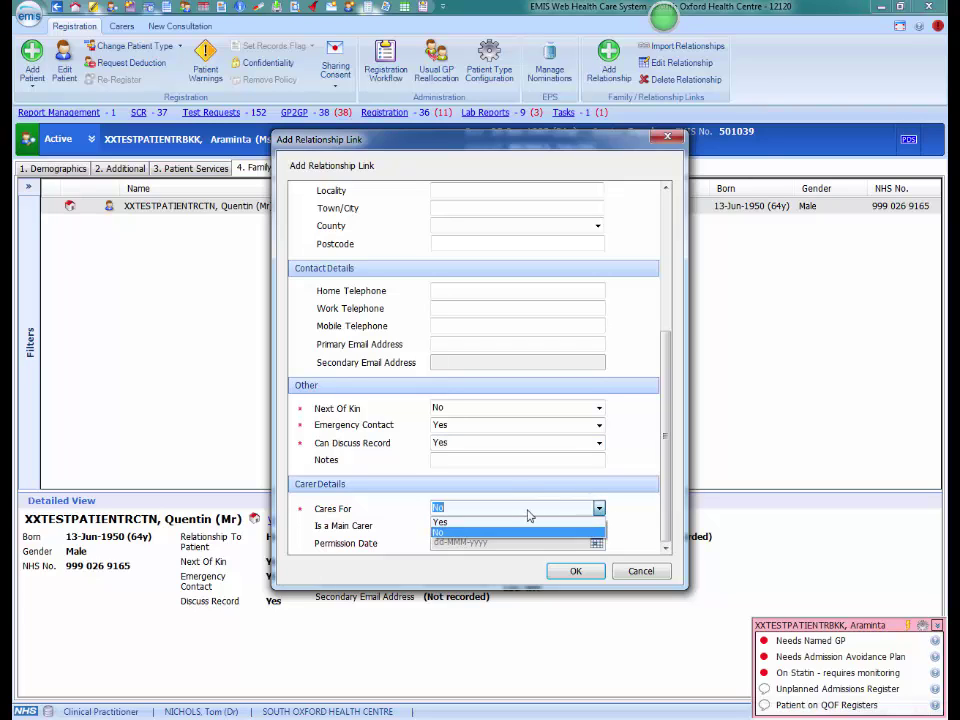
click(520, 523)
click(599, 525)
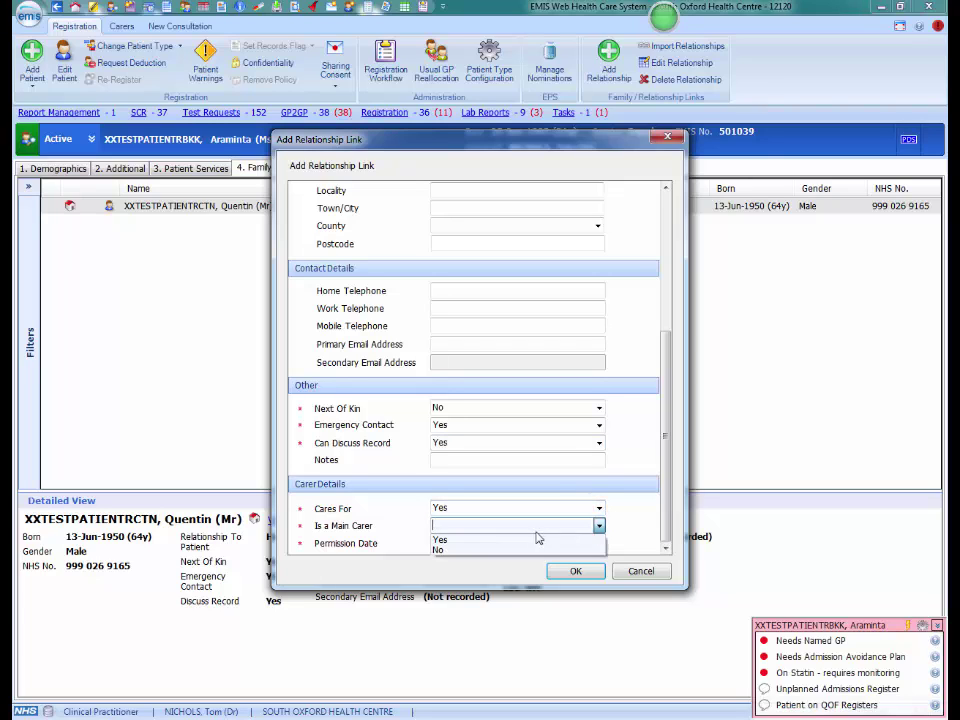
click(531, 541)
click(596, 543)
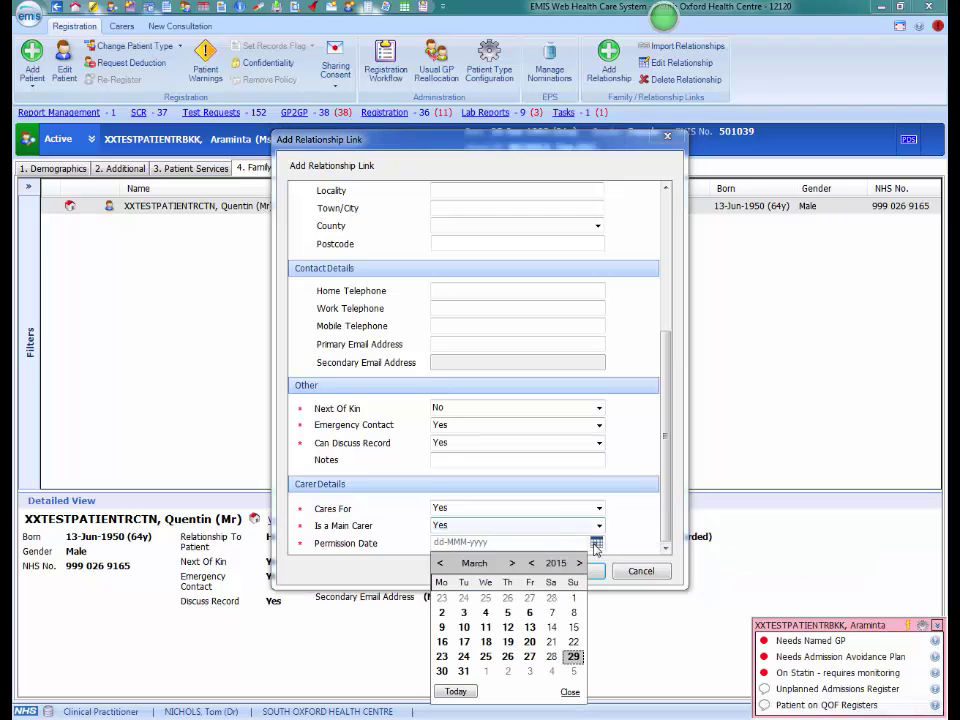
click(456, 691)
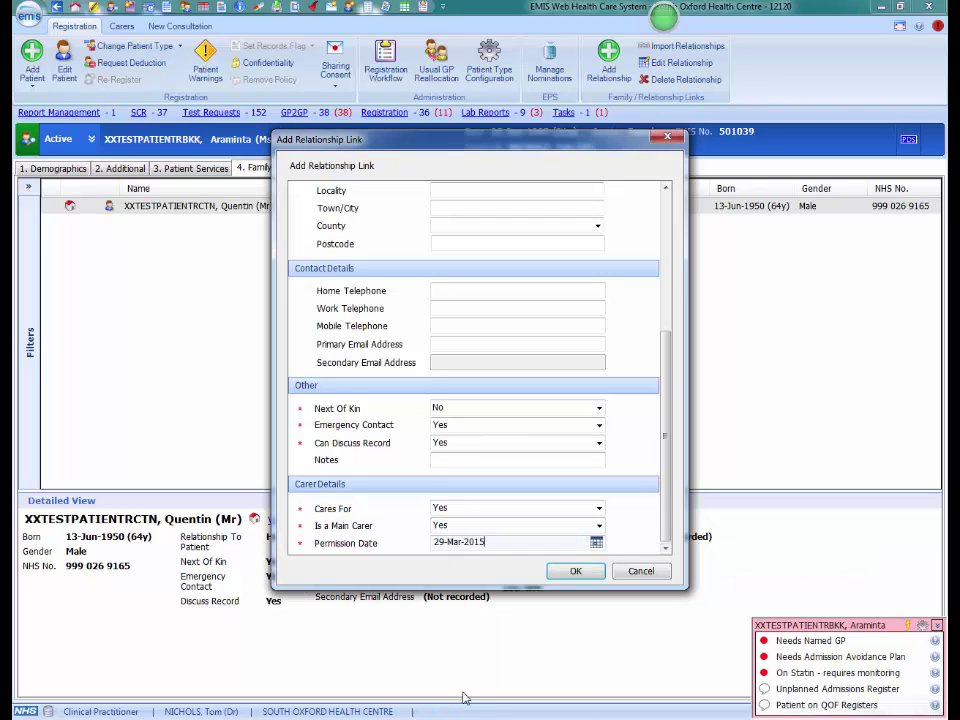
click(575, 571)
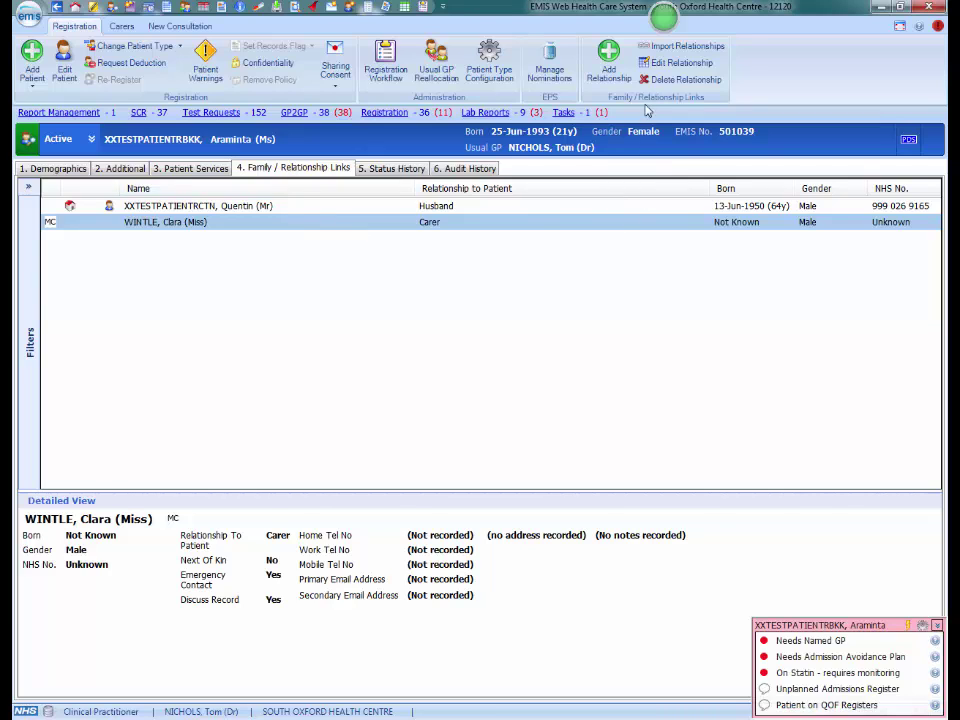
click(672, 63)
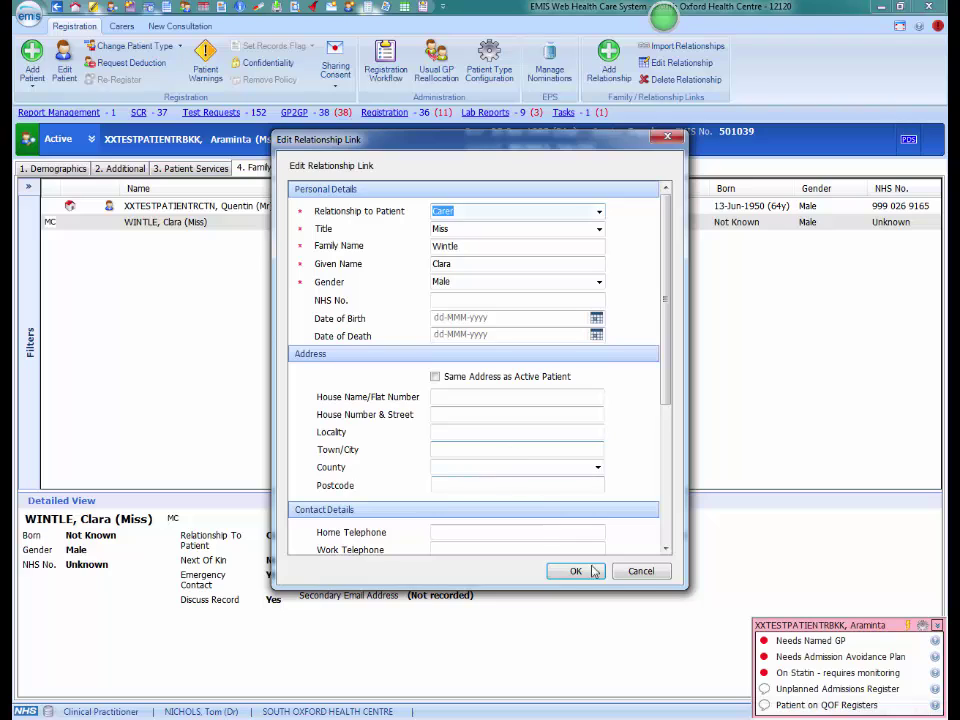
click(635, 571)
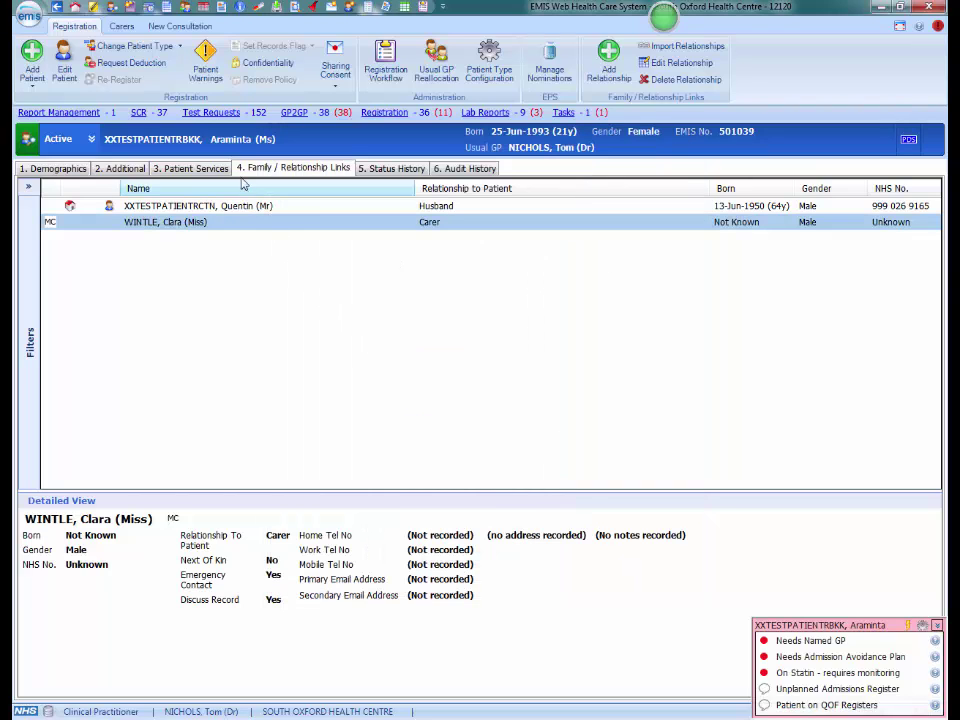
Tick 'Patient informed of named general practitioner' in the OCCG Unplanned Admissions template.
click(177, 27)
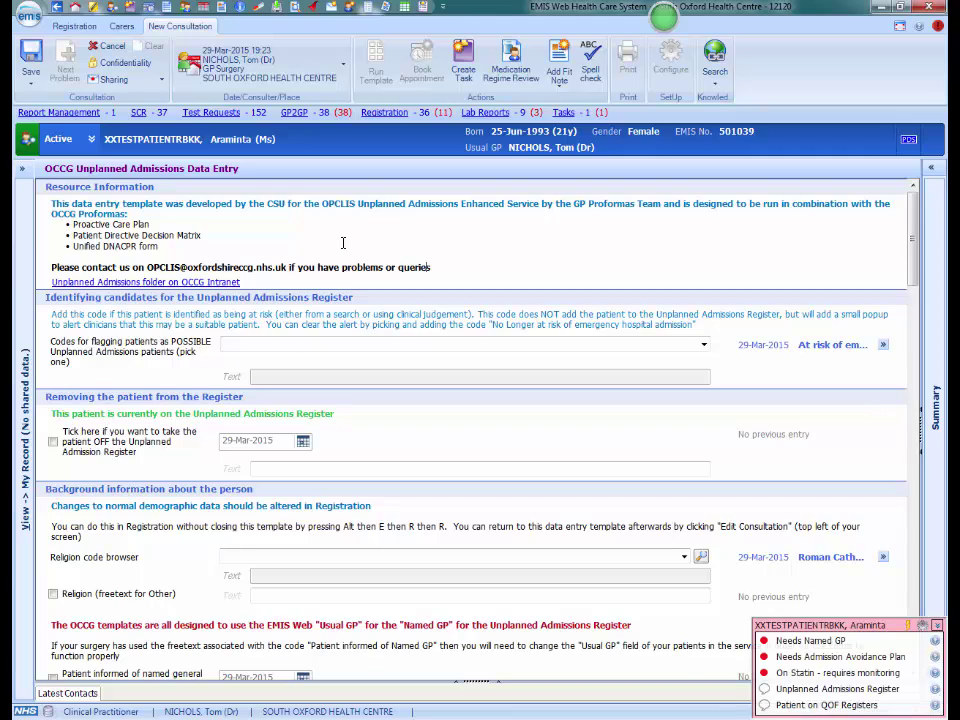
scroll(912, 242, down, 1)
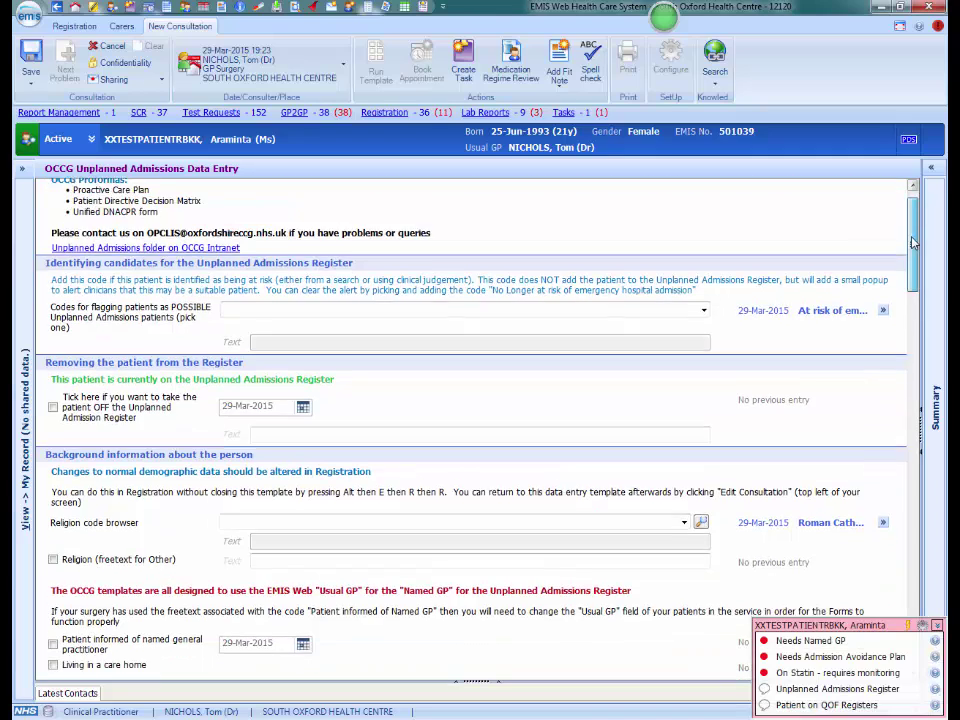
drag(912, 242, 914, 291)
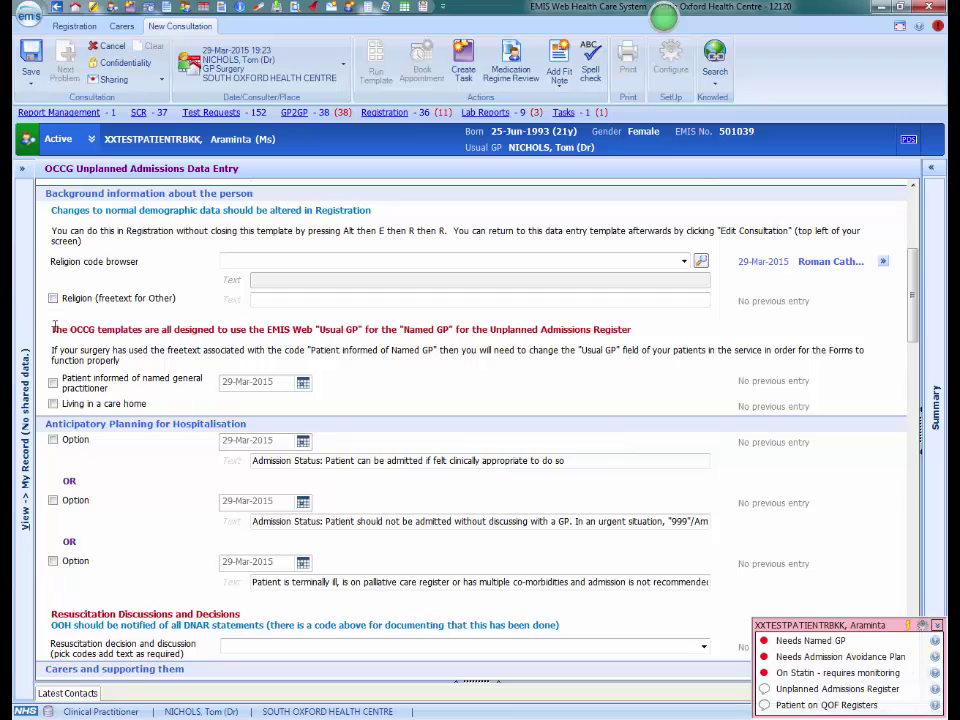
click(53, 382)
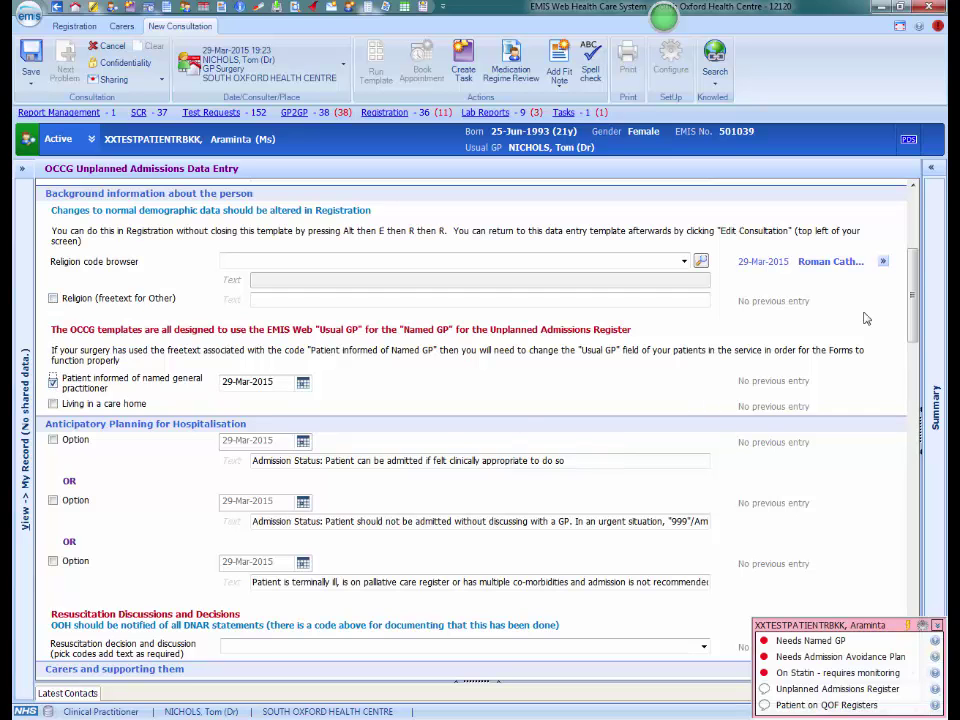
drag(914, 296, 917, 339)
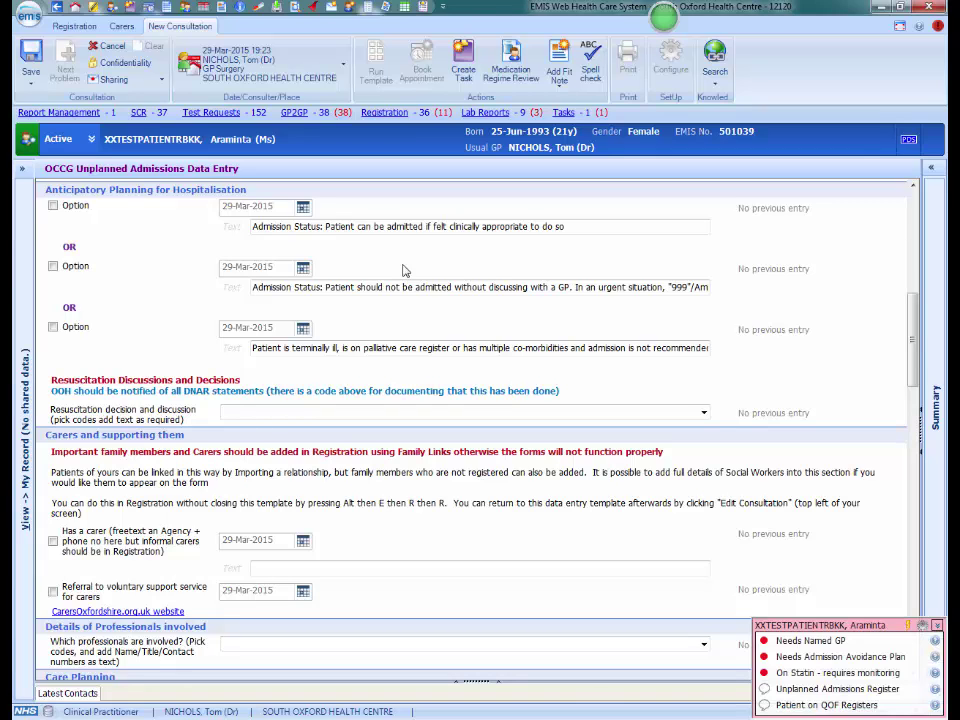
Tick 'Patient can be admitted if felt clinically appropriate' and record resuscitation discussed with patient and carer.
click(53, 206)
click(704, 412)
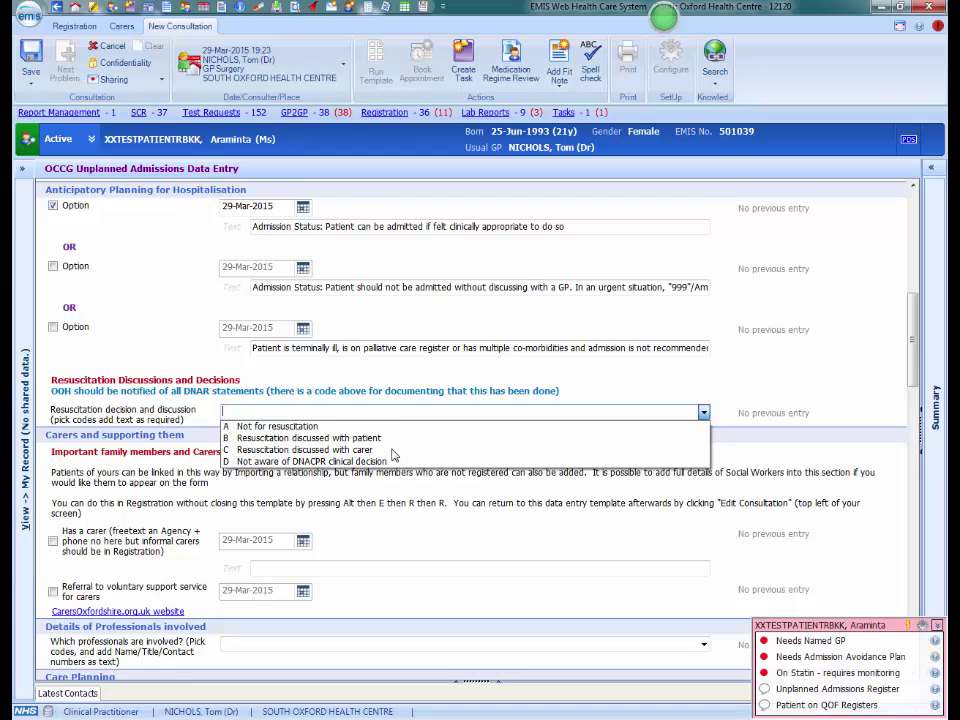
click(340, 438)
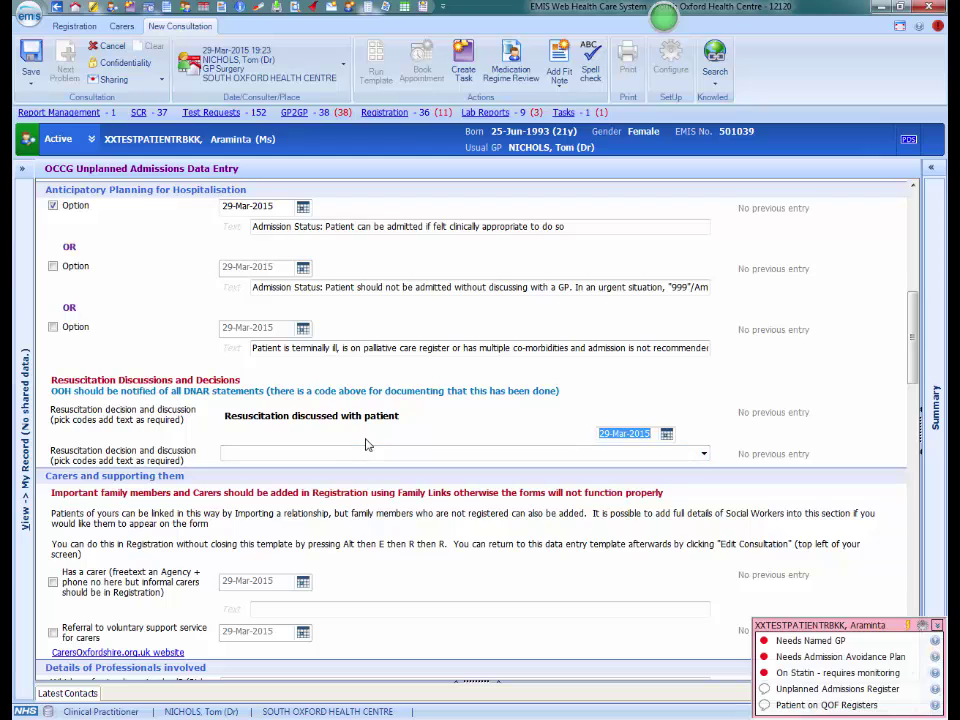
click(705, 454)
click(373, 490)
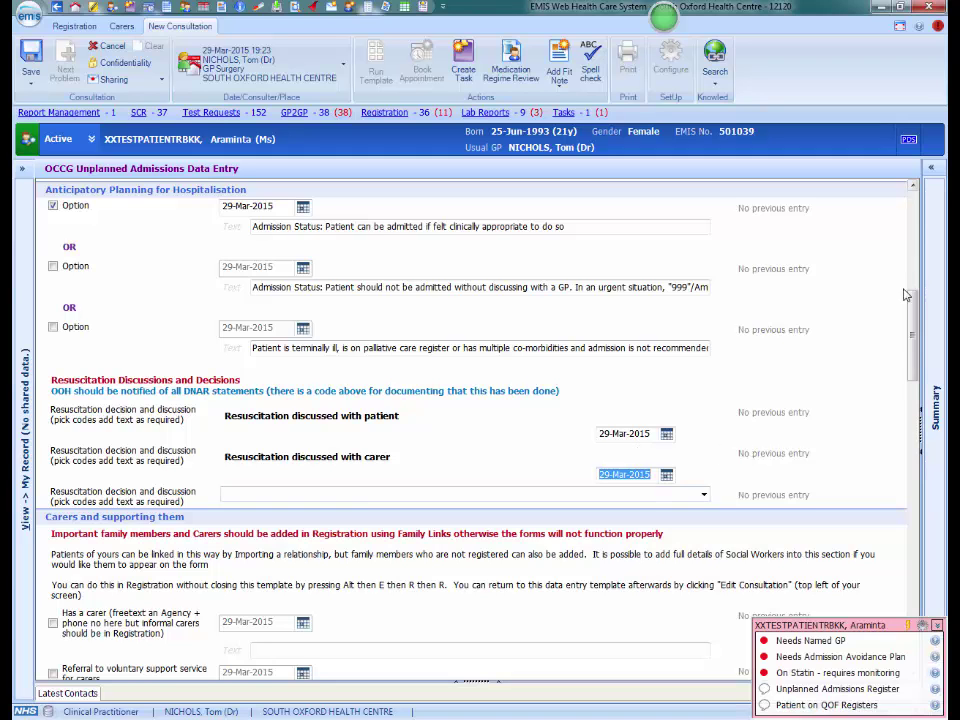
scroll(915, 328, down, 2)
drag(915, 328, 915, 370)
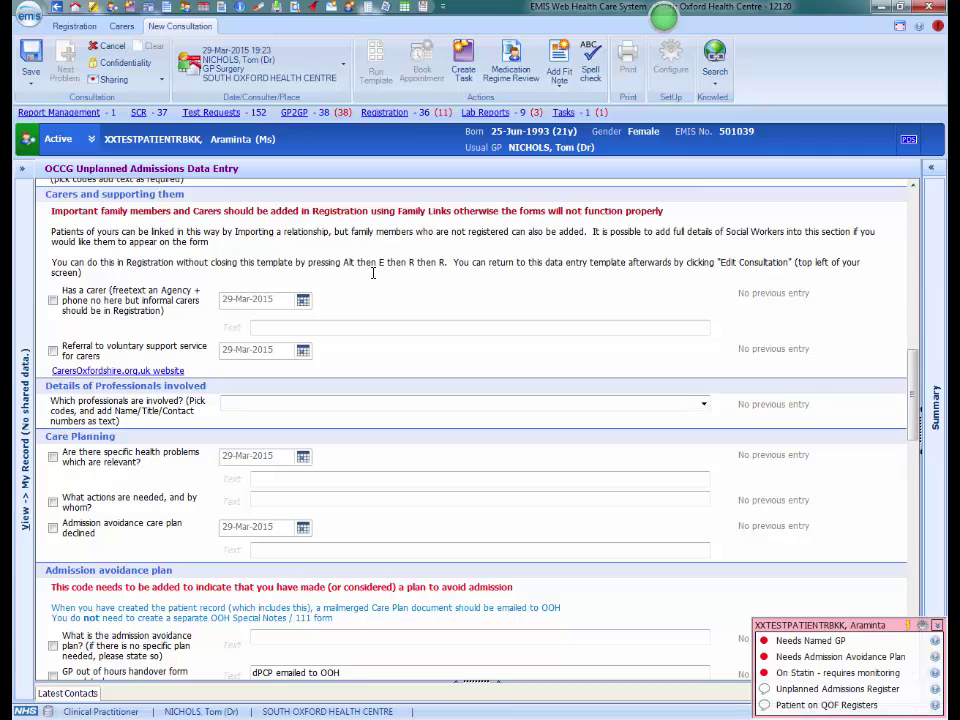
Tick 'Has a carer' and enter the care agency's name in its text.
click(53, 300)
click(265, 327)
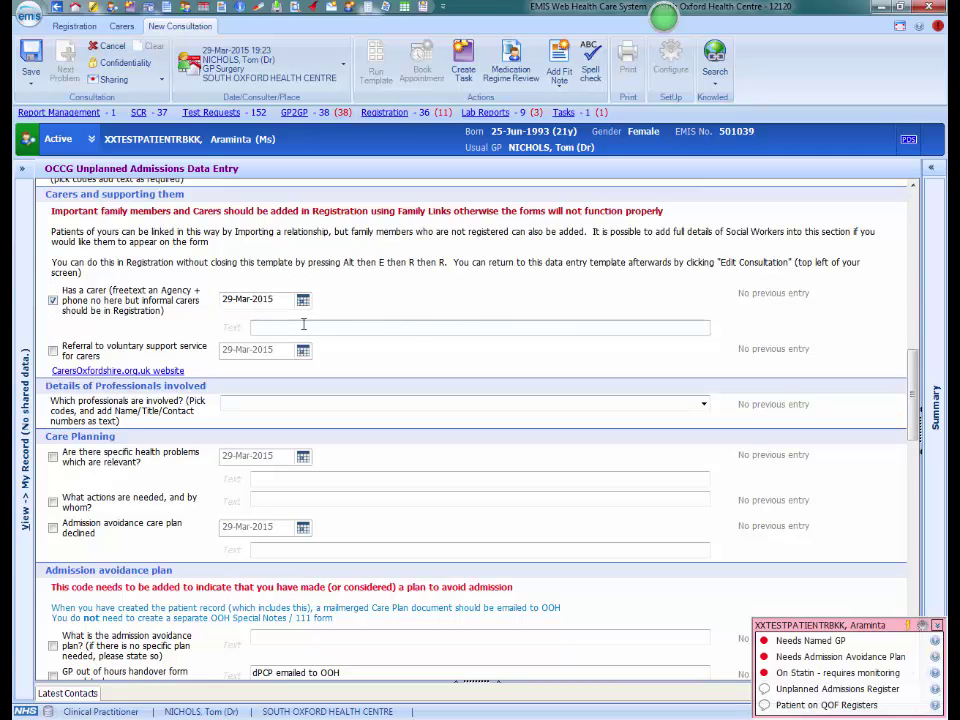
text(Helena Care Services)
Record 'Under care of district nurse' with the DN team's name and phone number.
click(704, 404)
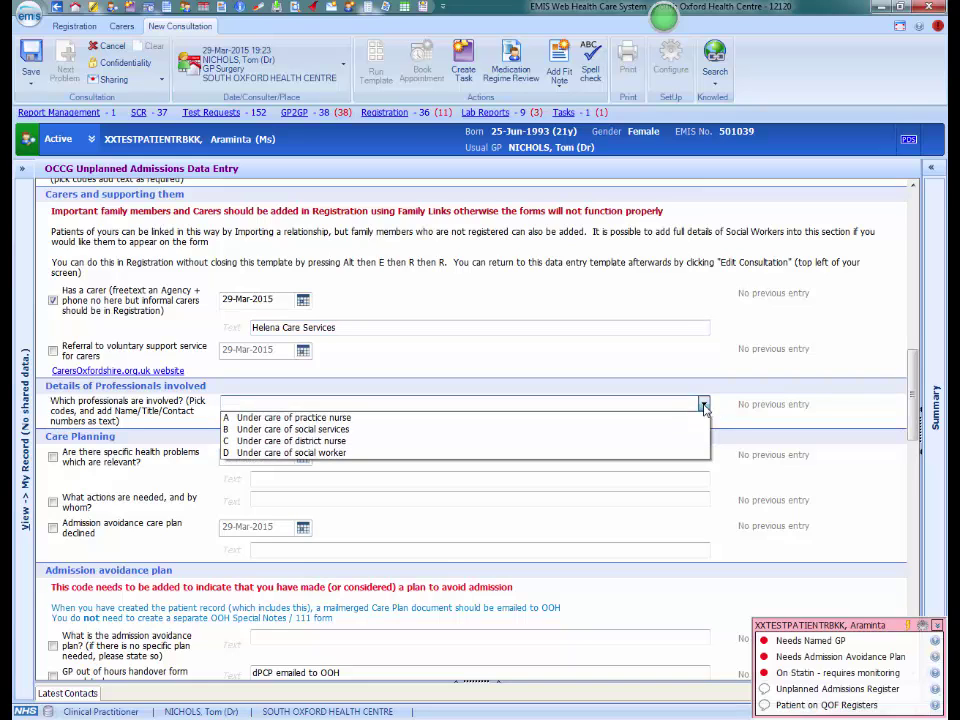
click(326, 440)
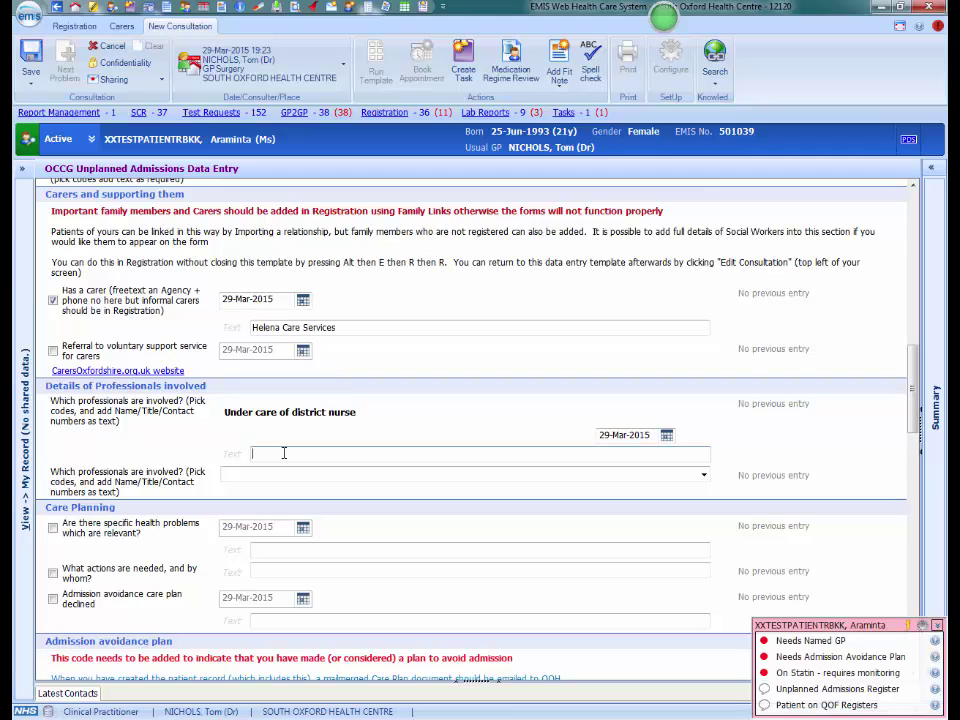
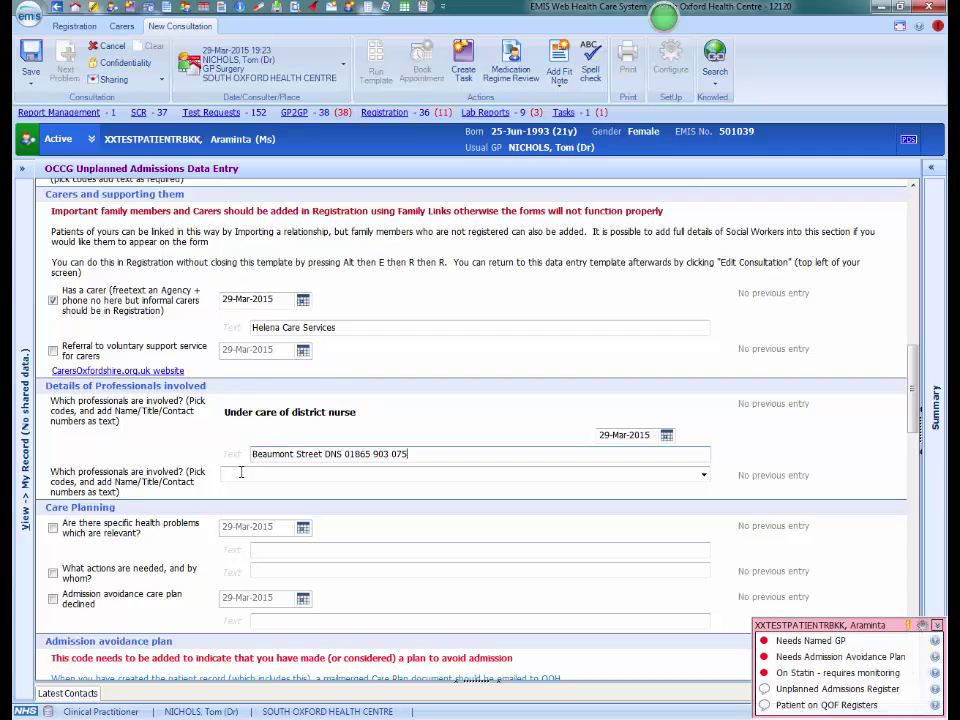
Tick 'Are there specific health problems' relevant to admission avoidance.
scroll(916, 400, down, 1)
scroll(916, 400, down, 4)
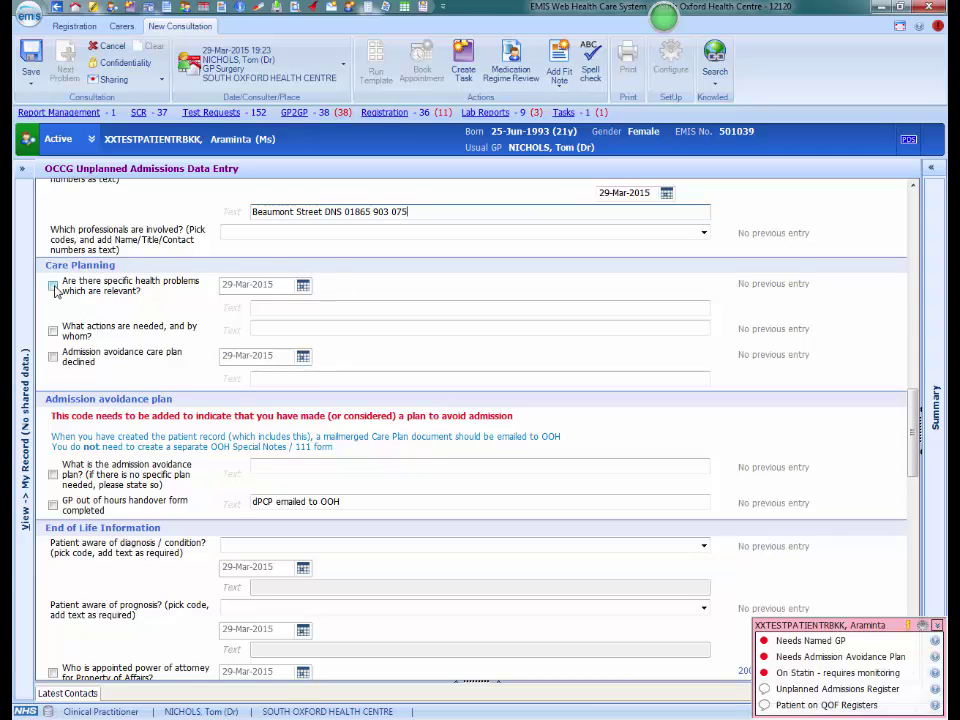
click(53, 286)
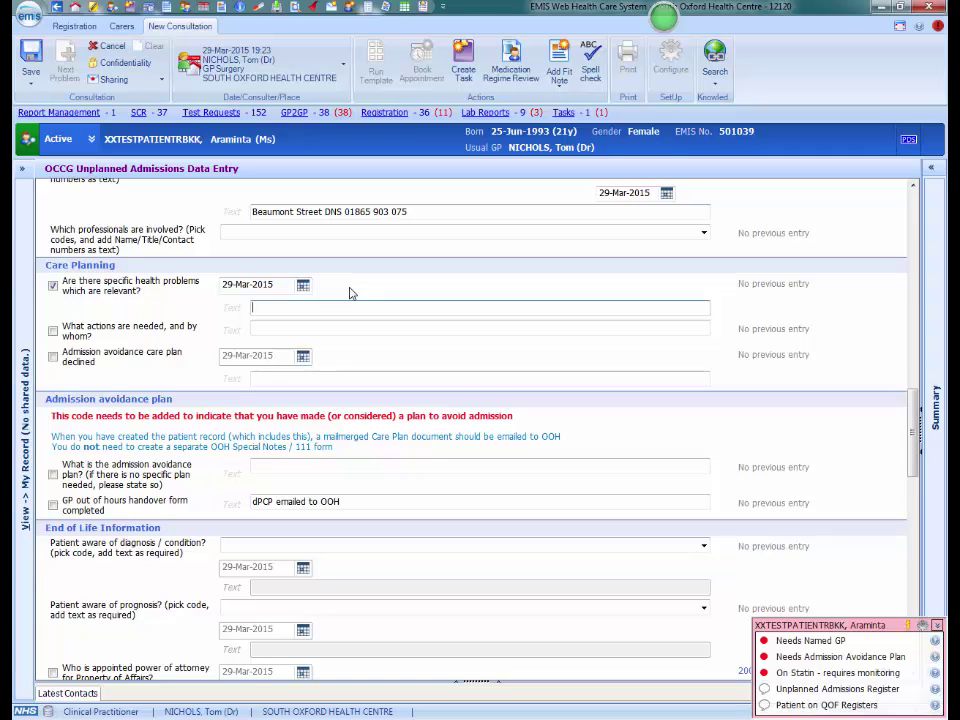
Describe recurrent UTIs, note GP reserve antibiotics collected by husband, and tick the avoidance plan.
text(recurrent urinary tract infections. her normal symptom)
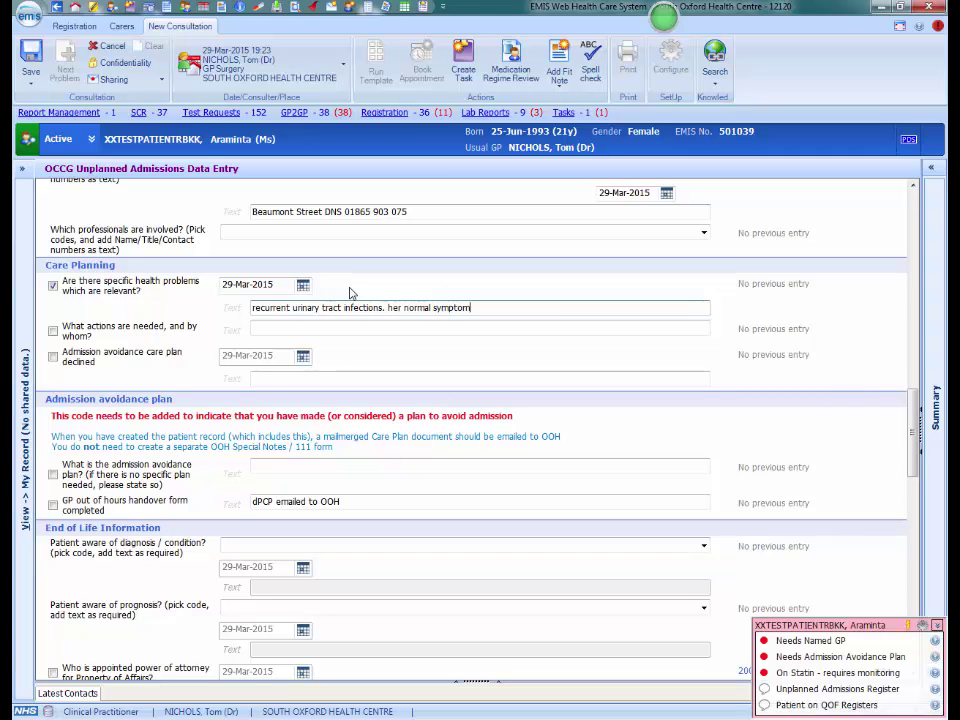
text(s are of fevershness and lower abdominal pa)
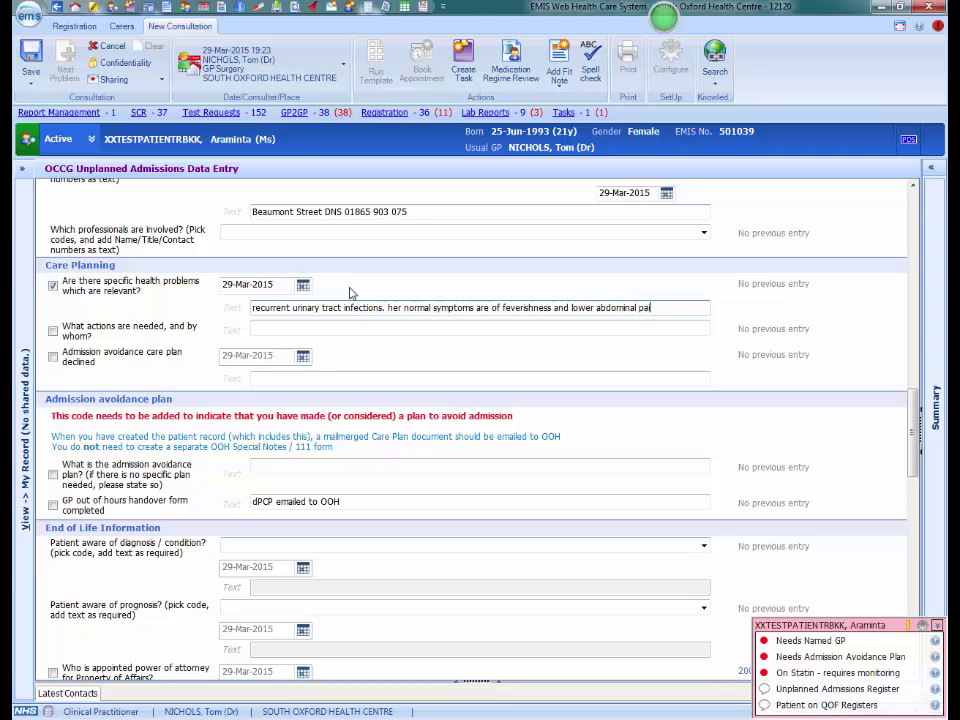
text(in)
click(53, 333)
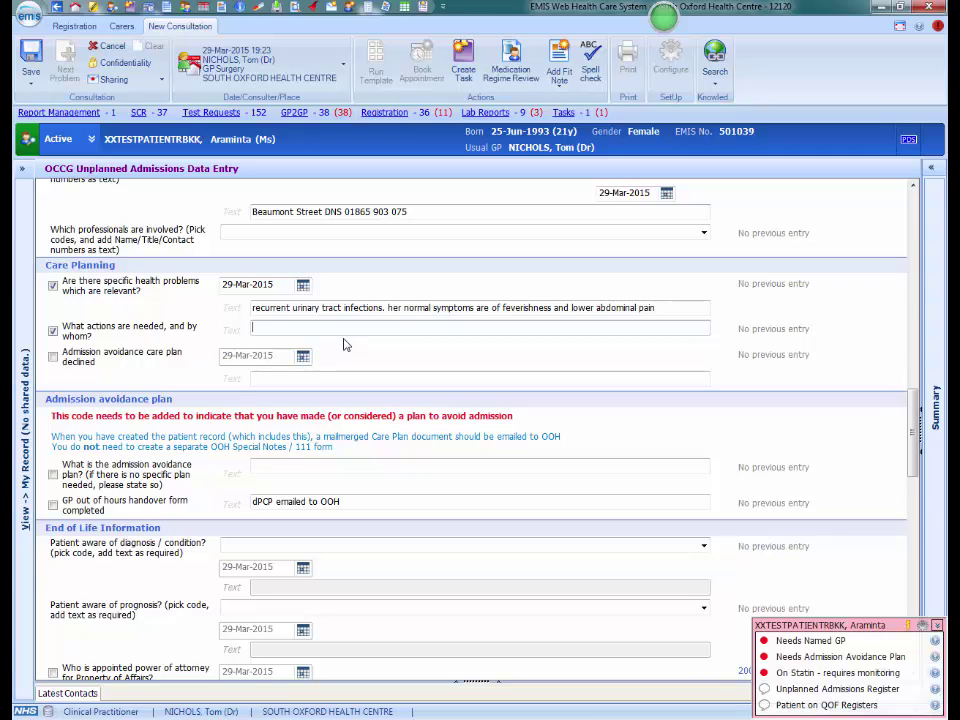
text(GP to prescribe reserved antibiotics for the house, her hu)
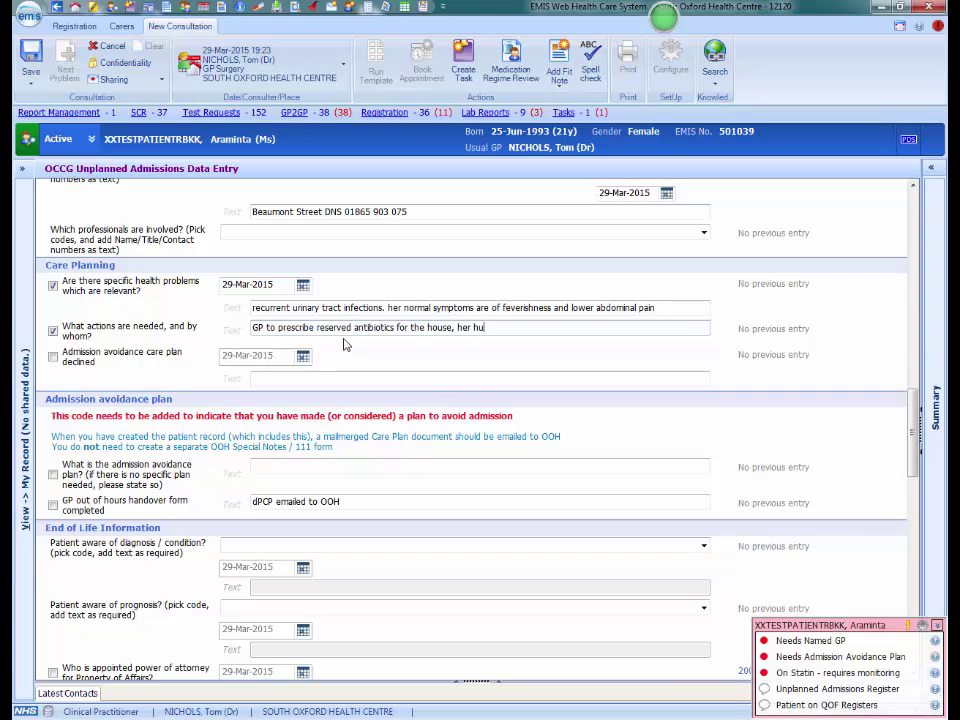
text(sband will collect)
click(53, 475)
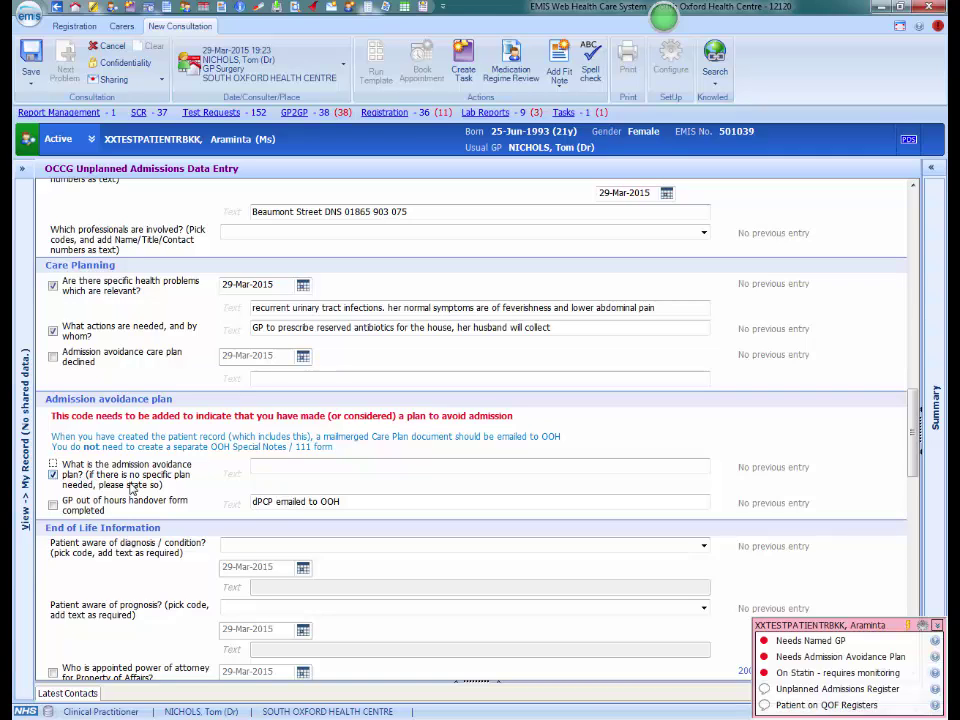
Write the plan: 5-day Trimethoprim for UTI, avoid Nitrofurantoin; tick OOH handover form completed.
click(280, 465)
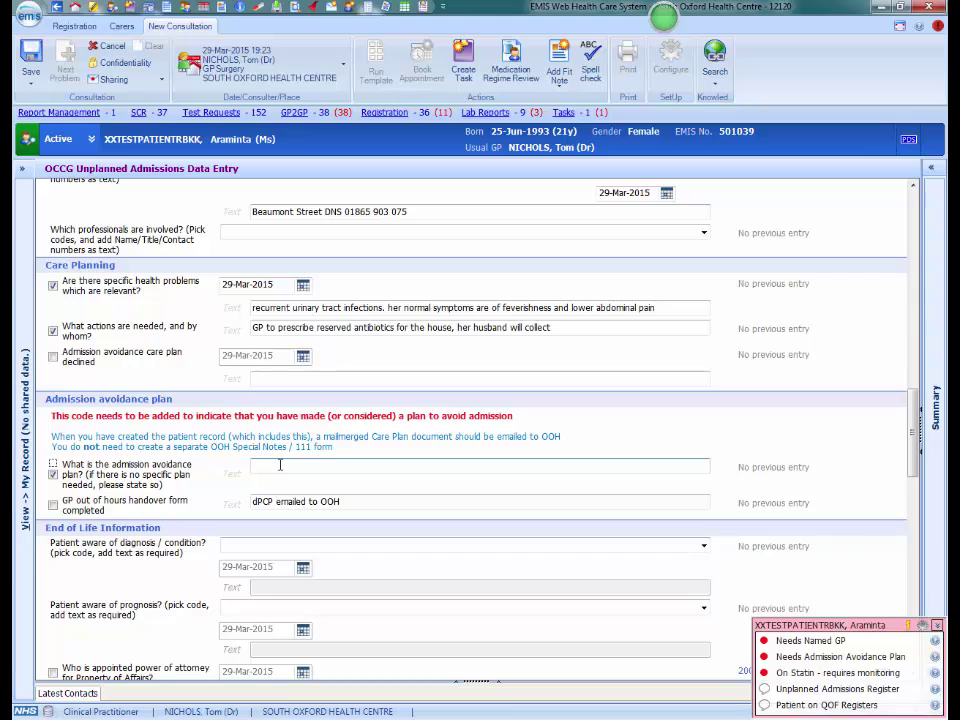
click(280, 465)
text(in the ev)
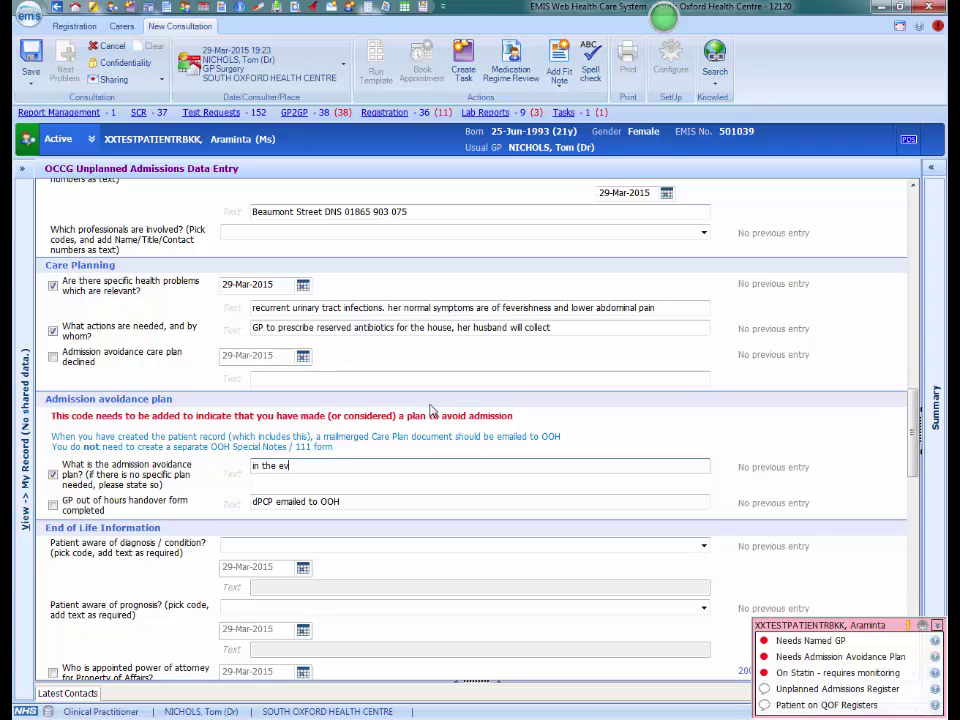
text(ent of symptoms of UTI, please star)
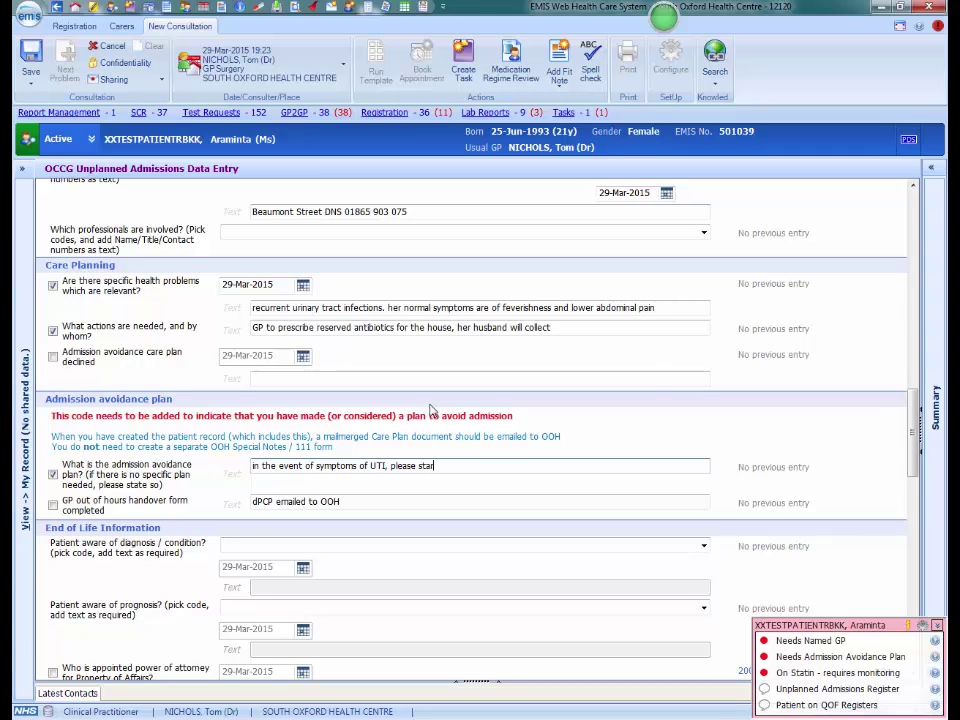
text(t a 5 day course of Trimethopr)
text(im)
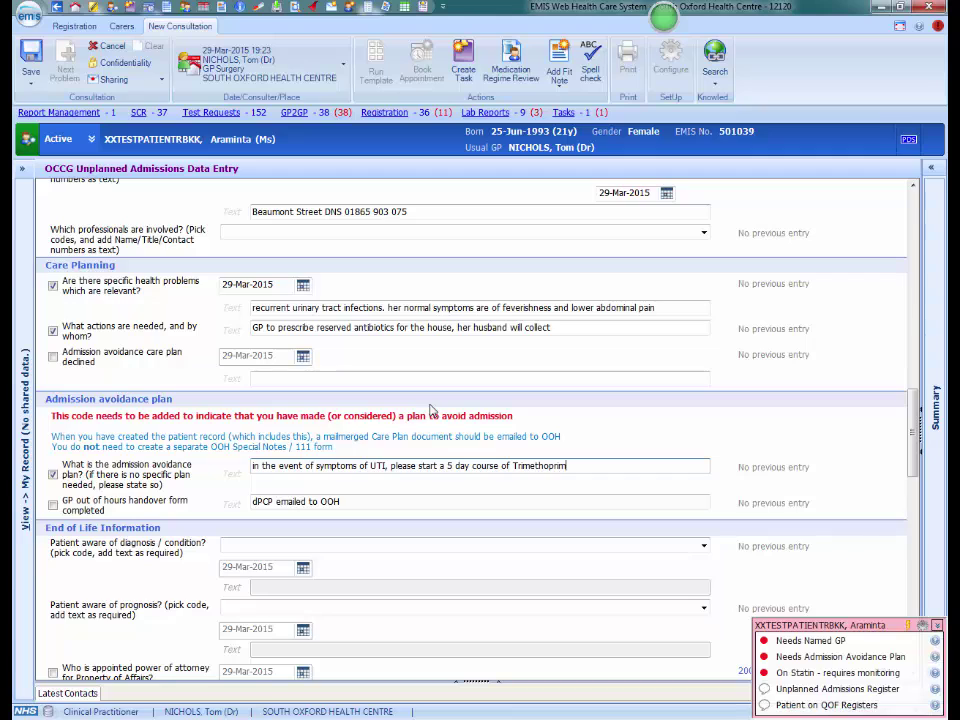
text(. Avoid Nitrofurantoin because o)
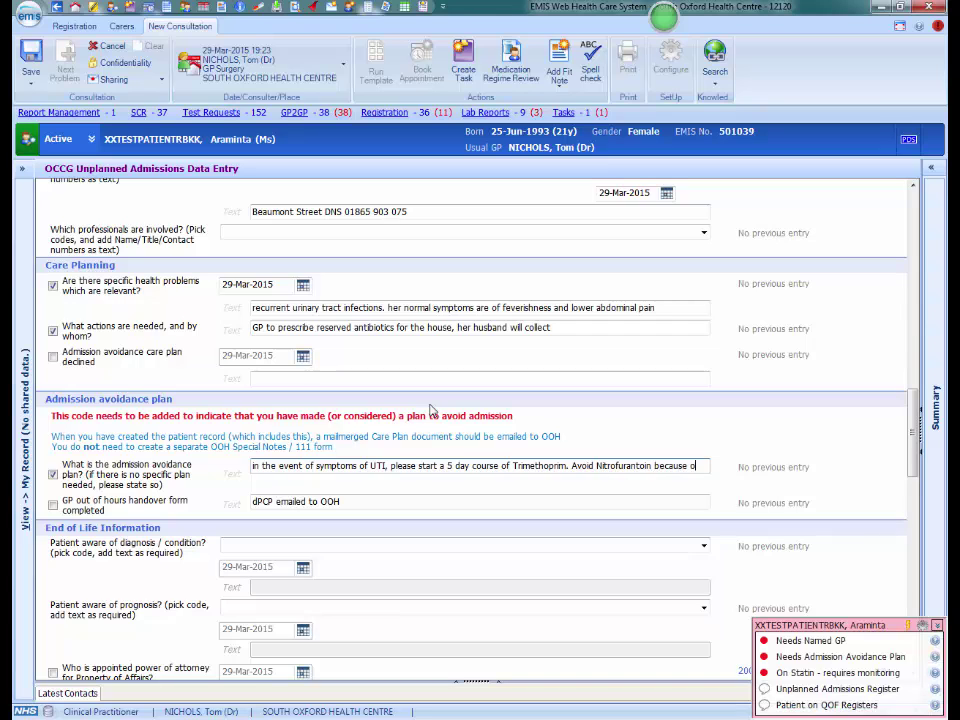
text(f her reduced k)
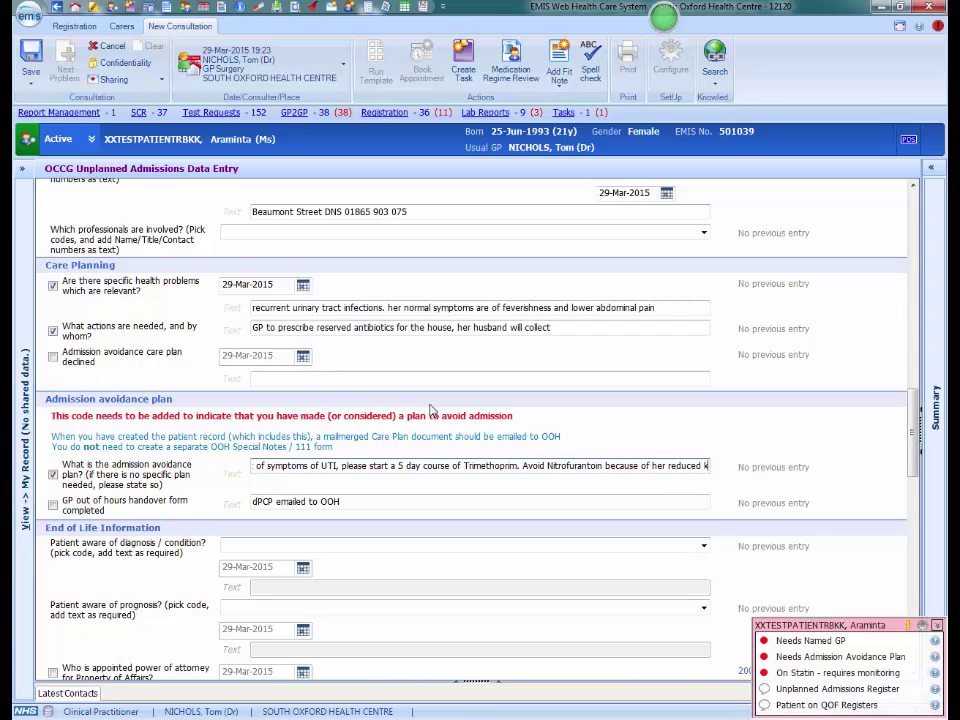
text(idney function)
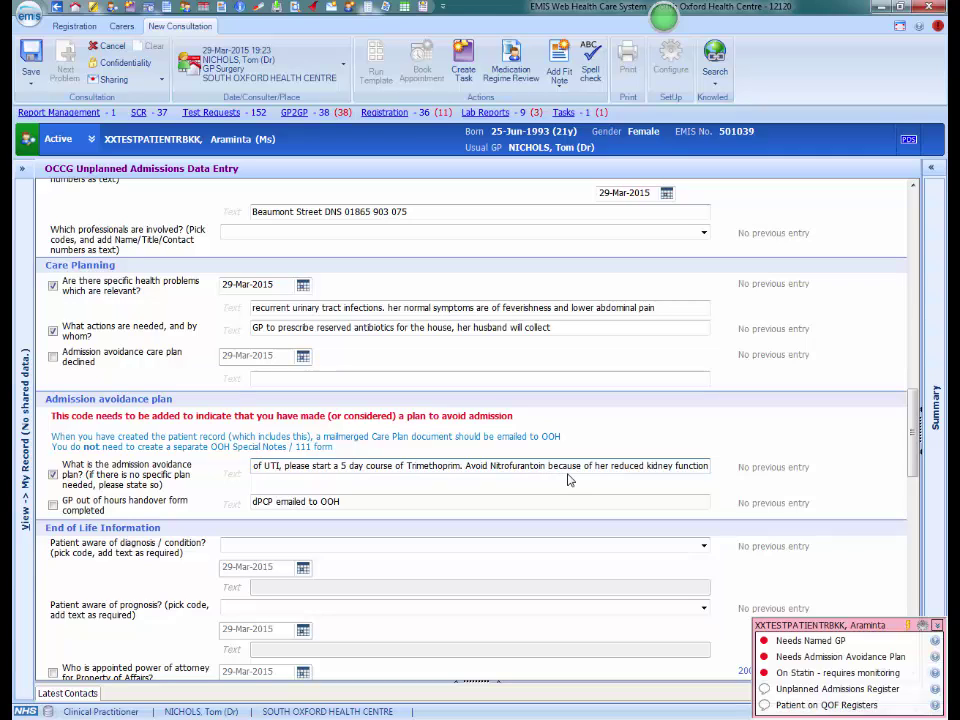
click(53, 504)
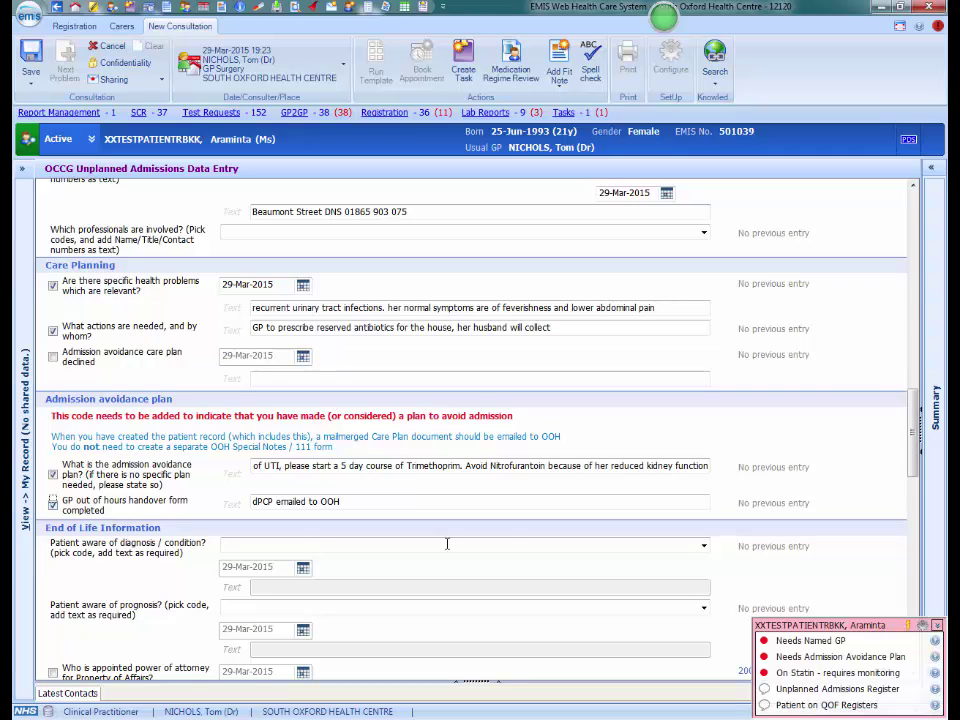
Record 'Patient aware of diagnosis' and 'Aware of prognosis', briefly viewing the 2009 power of attorney details.
drag(916, 413, 913, 468)
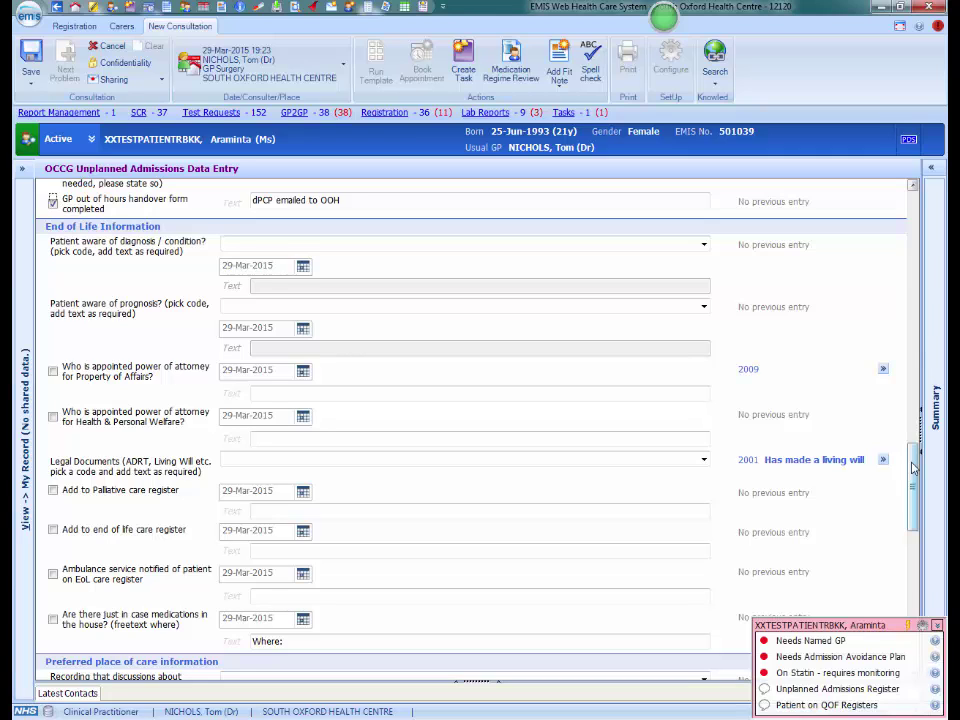
click(704, 245)
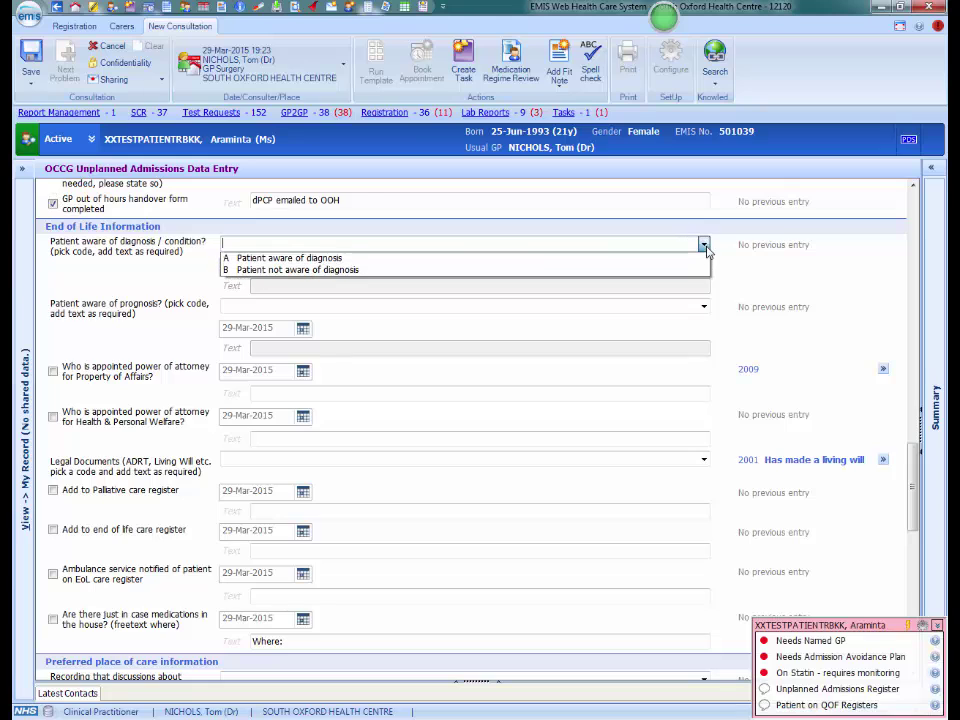
click(260, 258)
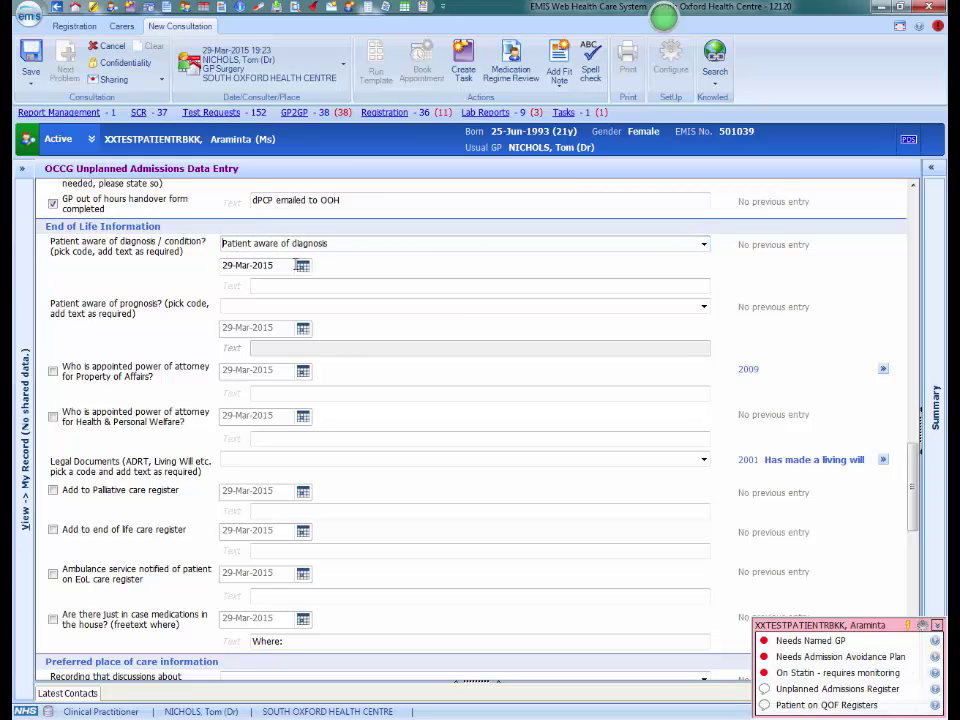
click(704, 306)
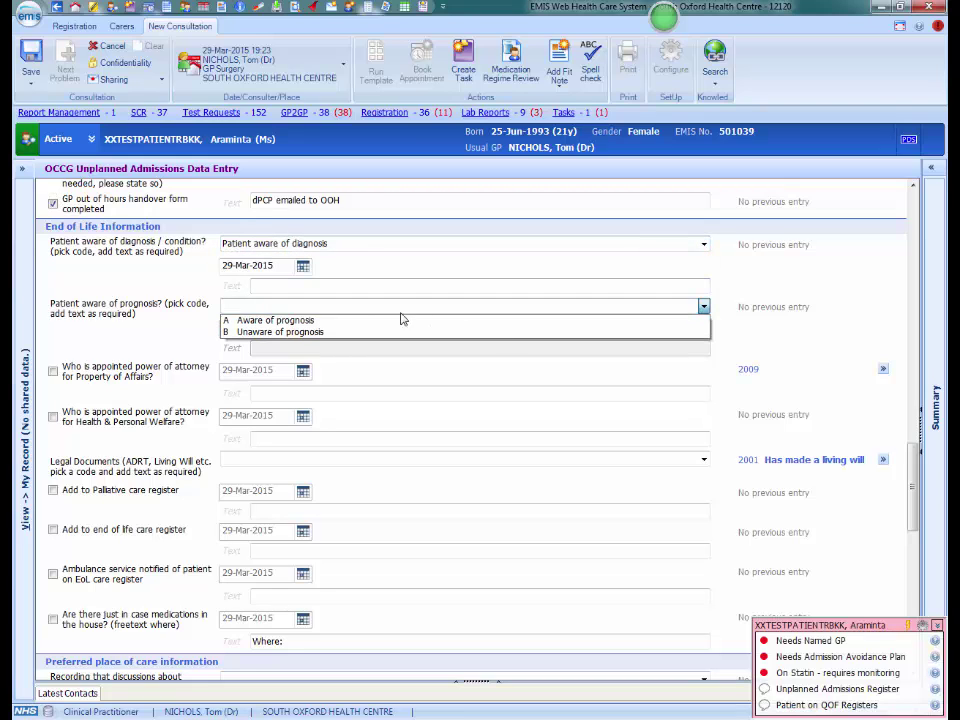
click(292, 320)
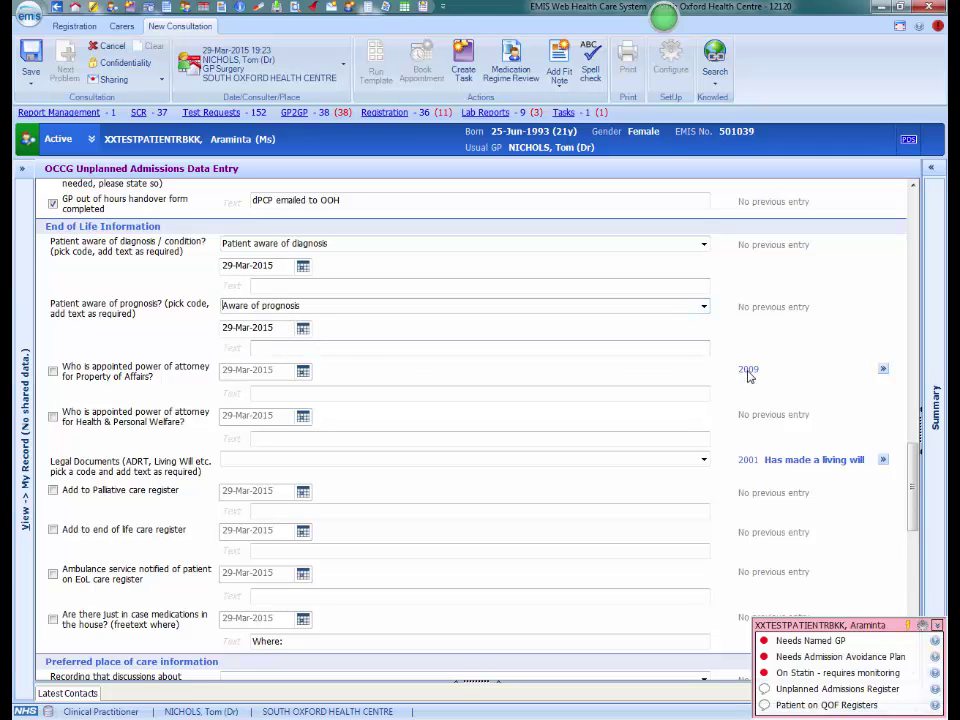
click(885, 370)
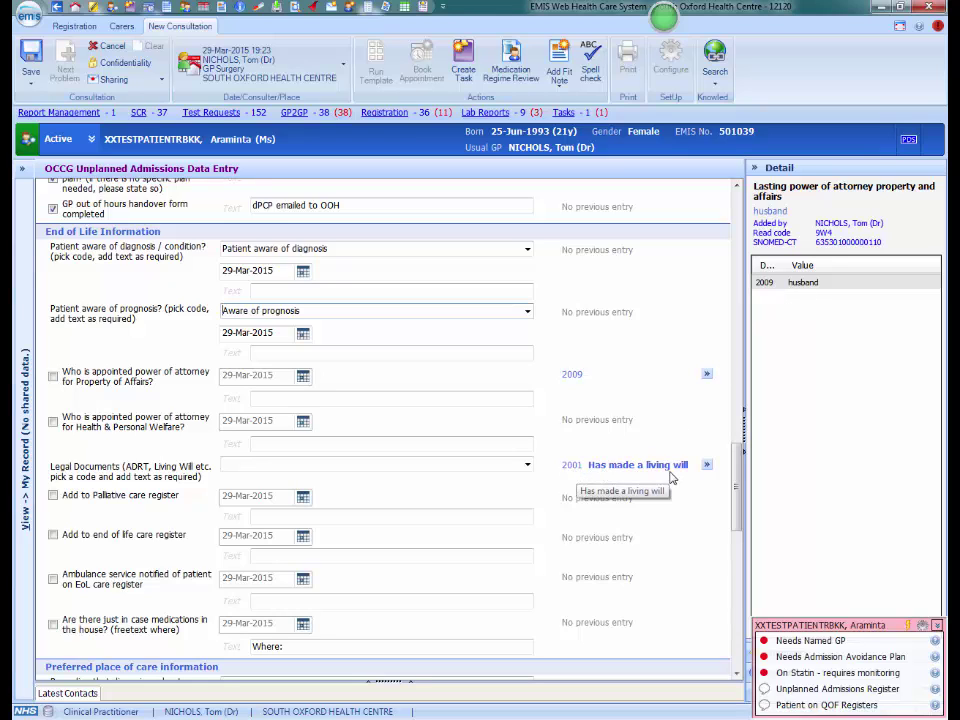
click(755, 169)
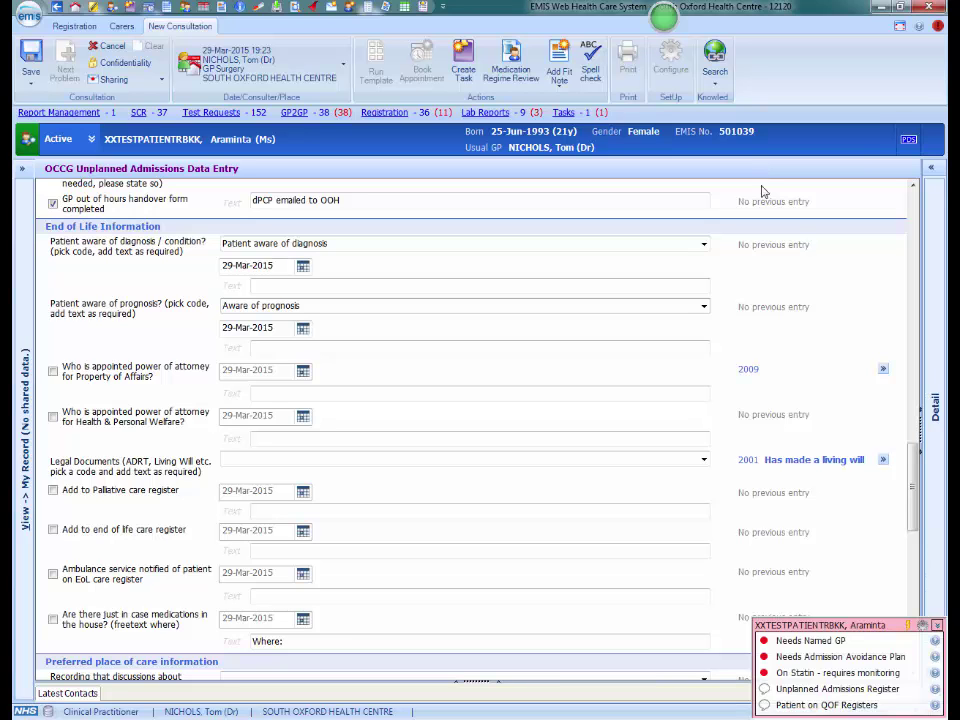
Tick just in case medications, kept in the 'bedside cupboard'.
scroll(912, 463, down, 5)
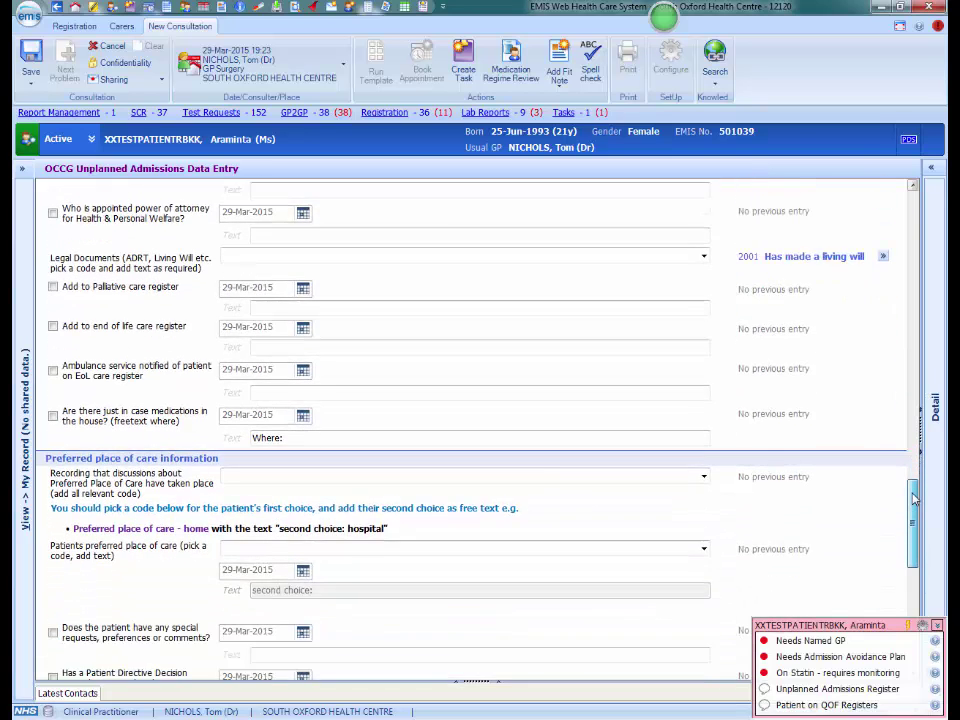
click(53, 399)
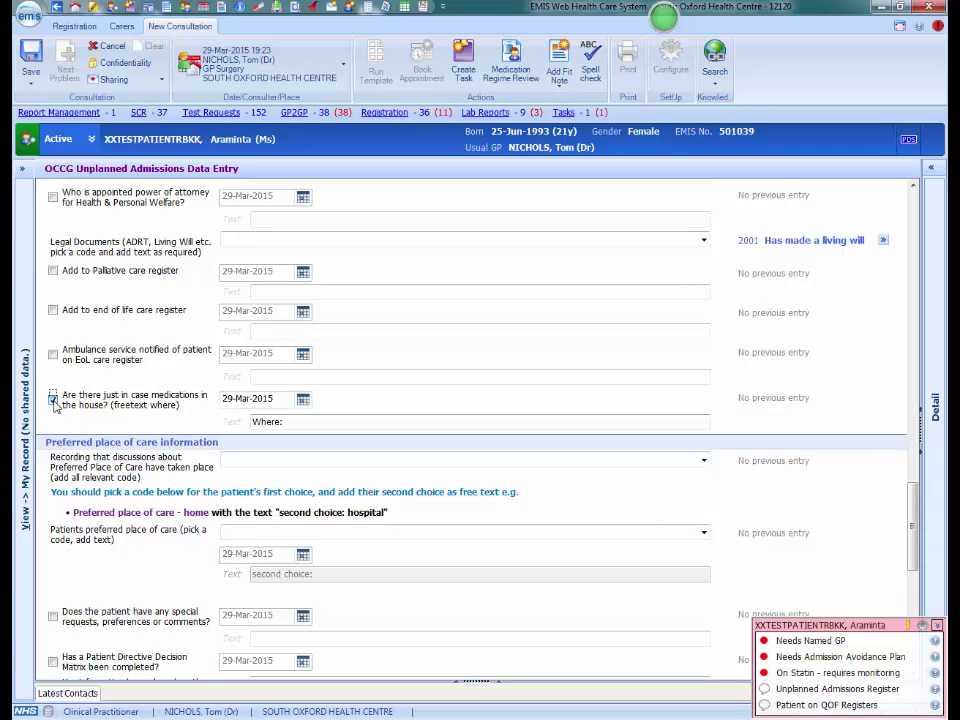
click(295, 421)
text(b)
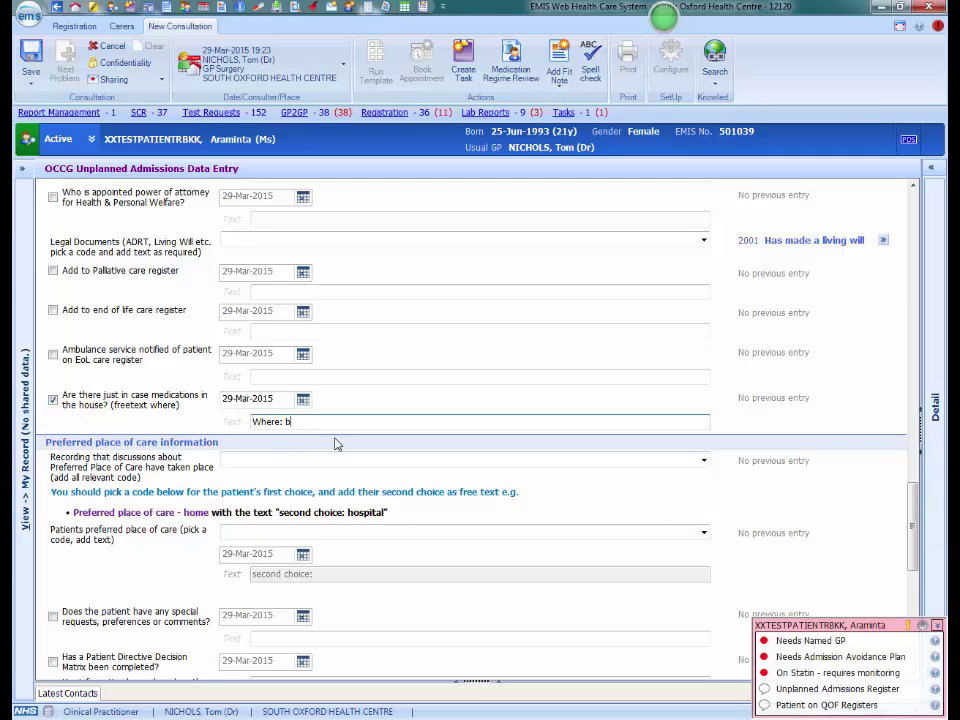
text(edside cupboard)
drag(913, 512, 915, 542)
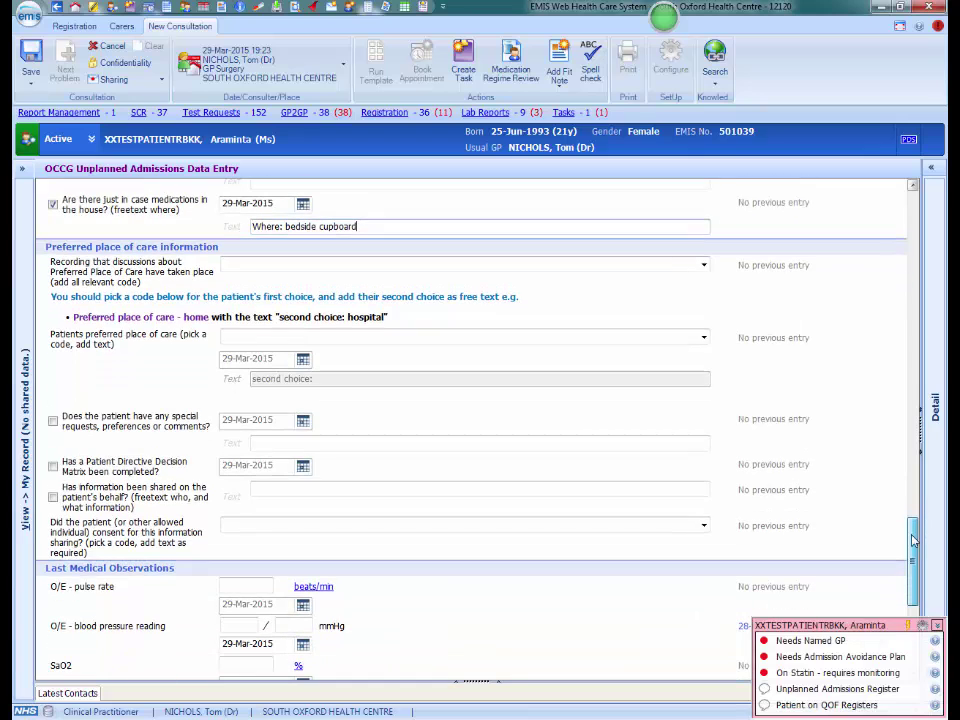
Record preferred place of care discussed with patient: home, second choice 'stay with relatives'.
click(703, 252)
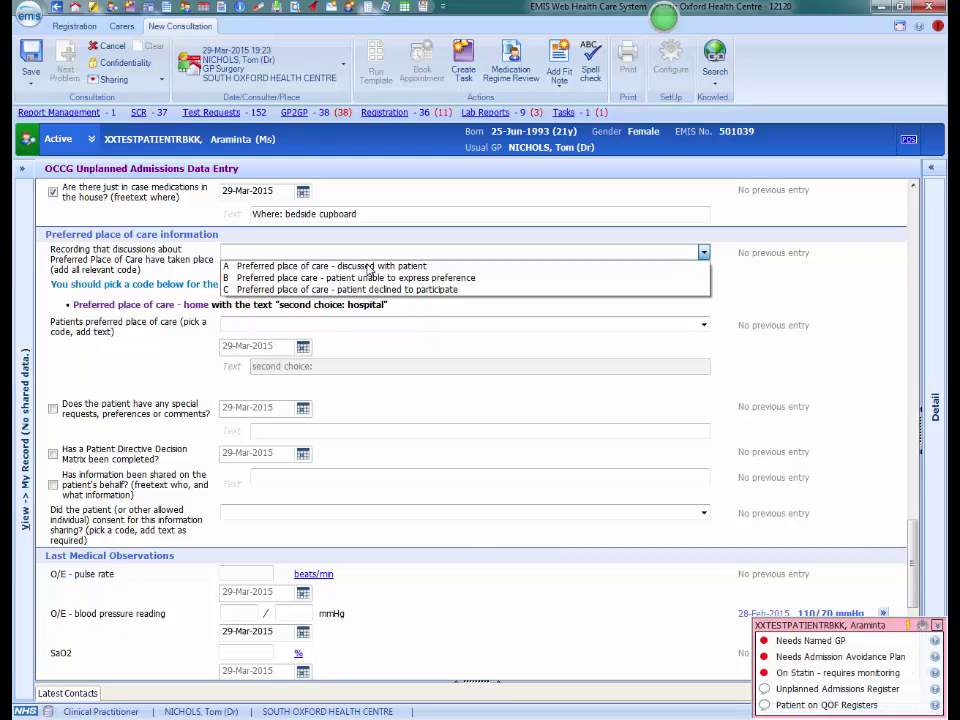
click(369, 266)
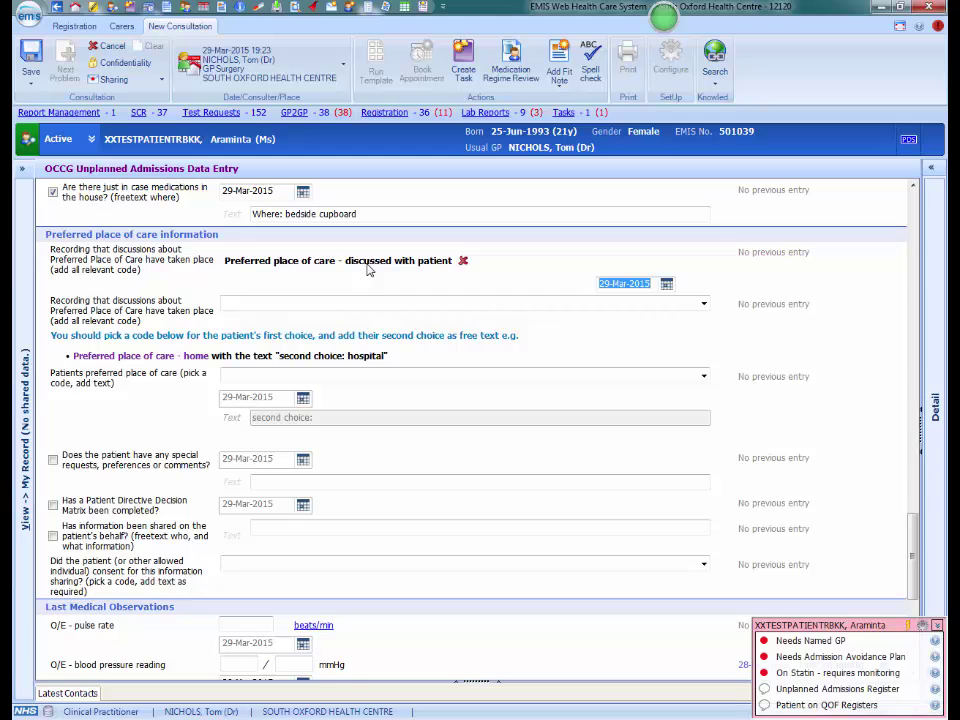
click(343, 375)
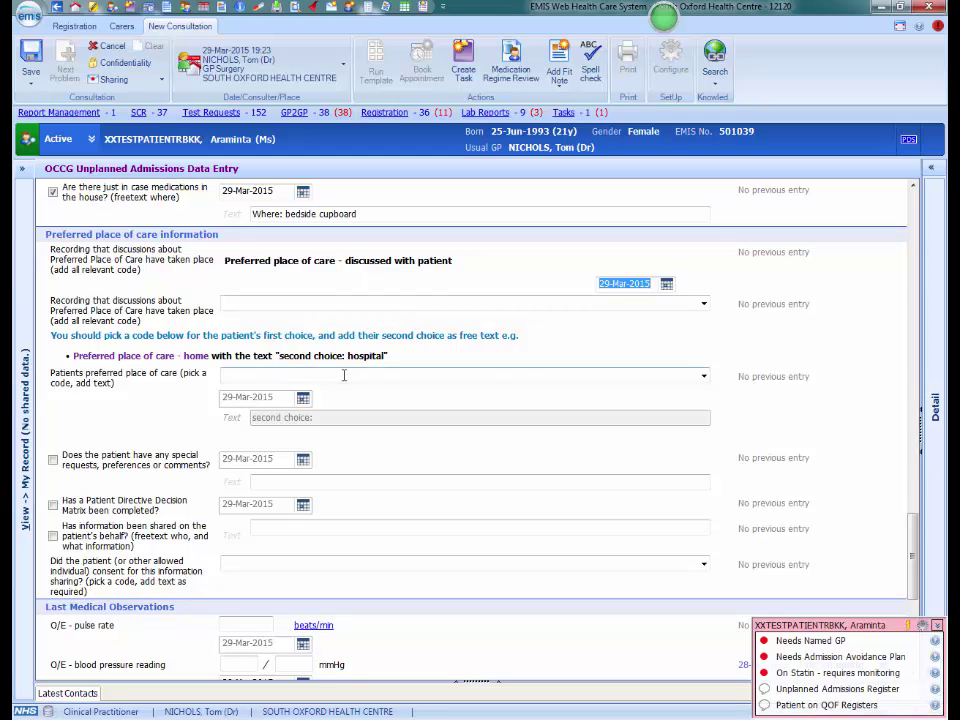
click(704, 376)
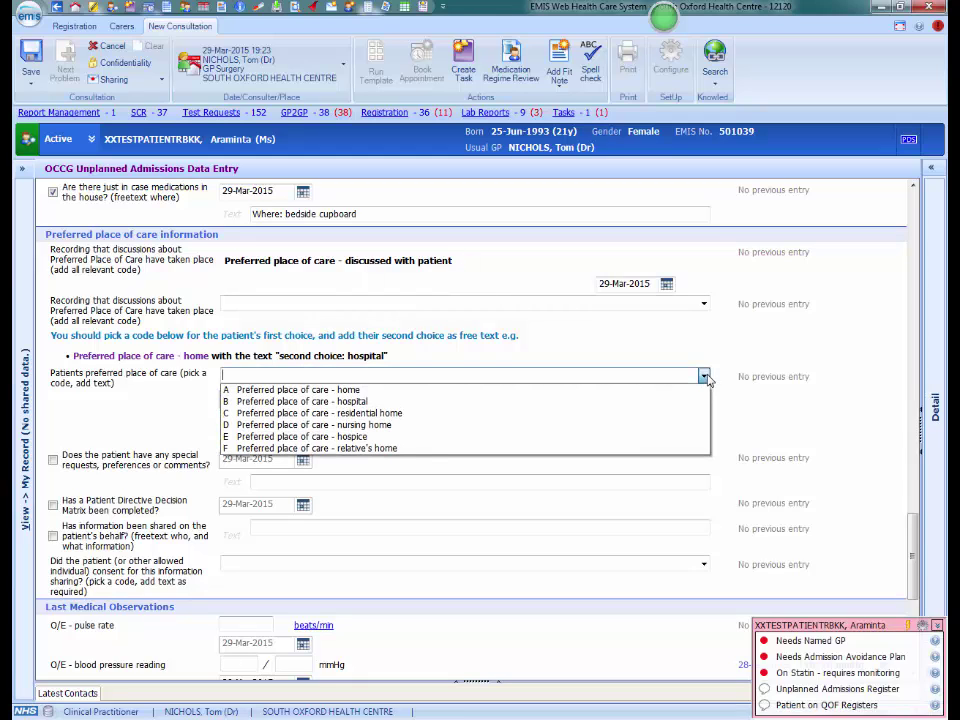
click(362, 390)
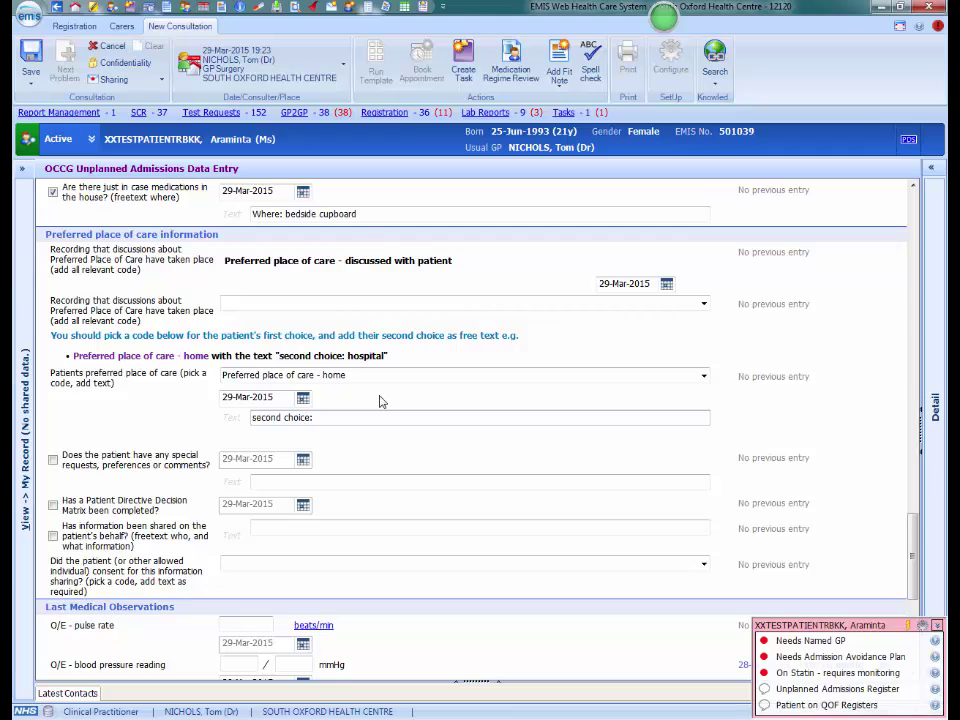
text(stay with relatives)
Tick special requests and enter 'vegetarian diet' as the request.
click(53, 461)
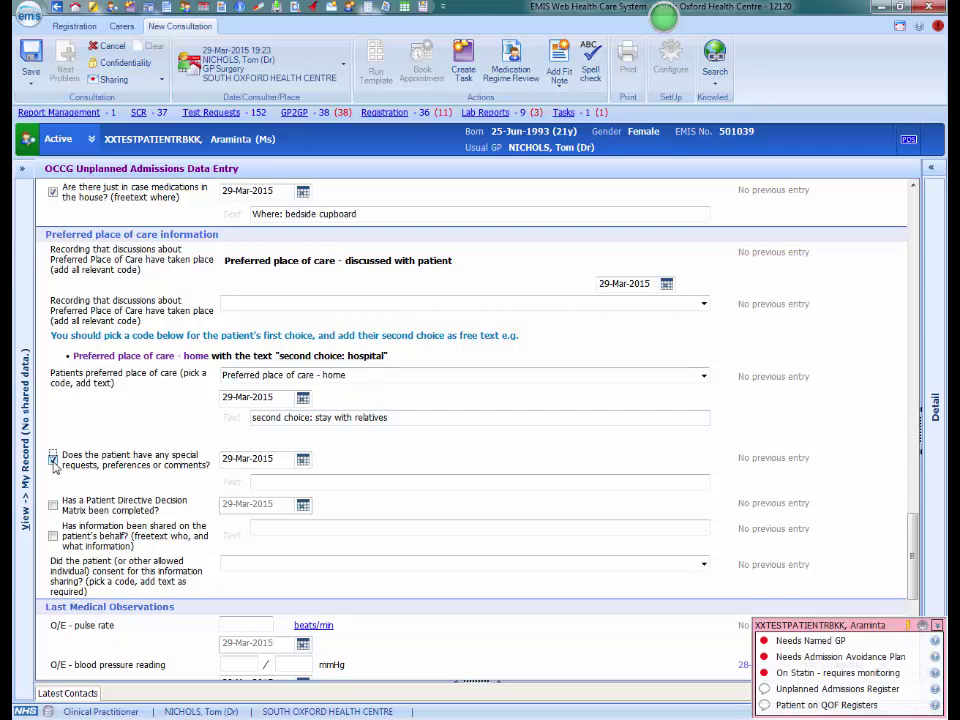
click(270, 483)
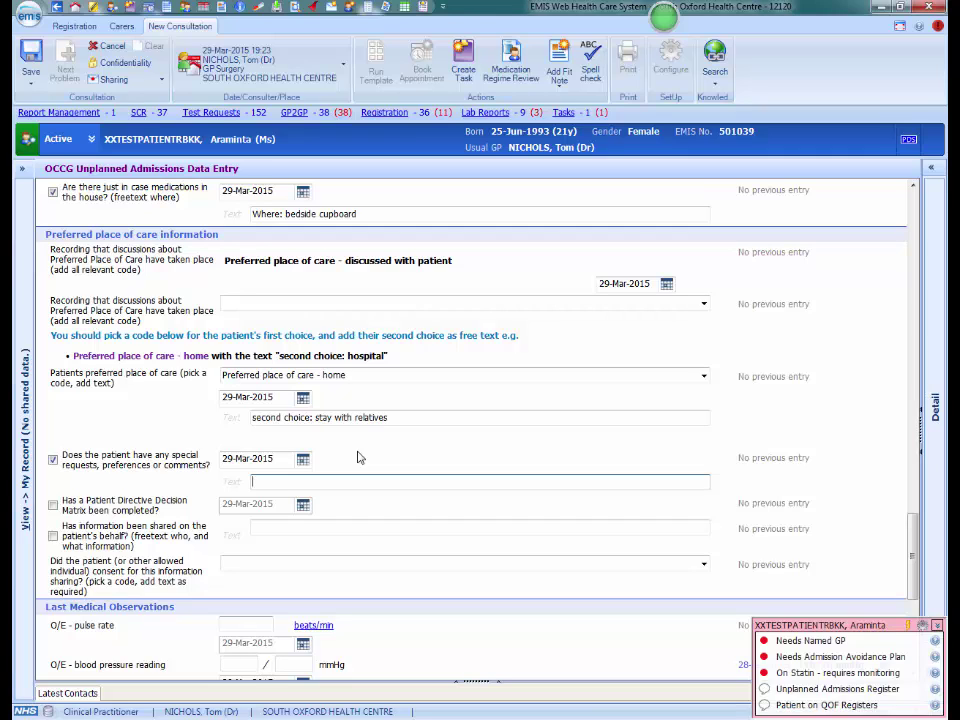
text(vegetarian diet)
Record consent to share data with specified 3rd party as 'all relevant parties'.
click(704, 564)
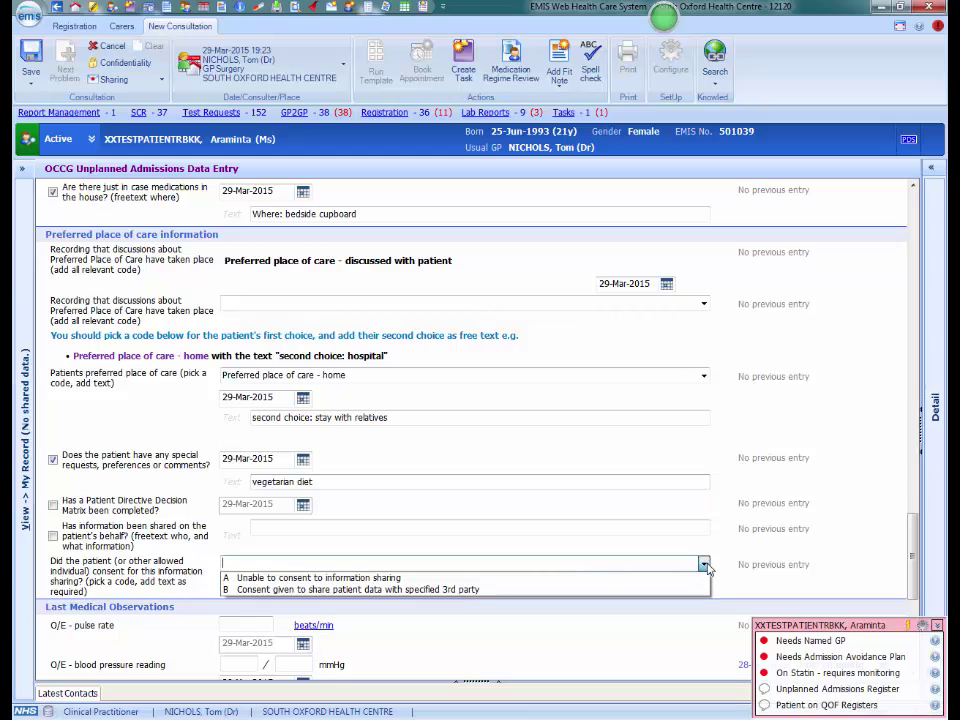
click(311, 590)
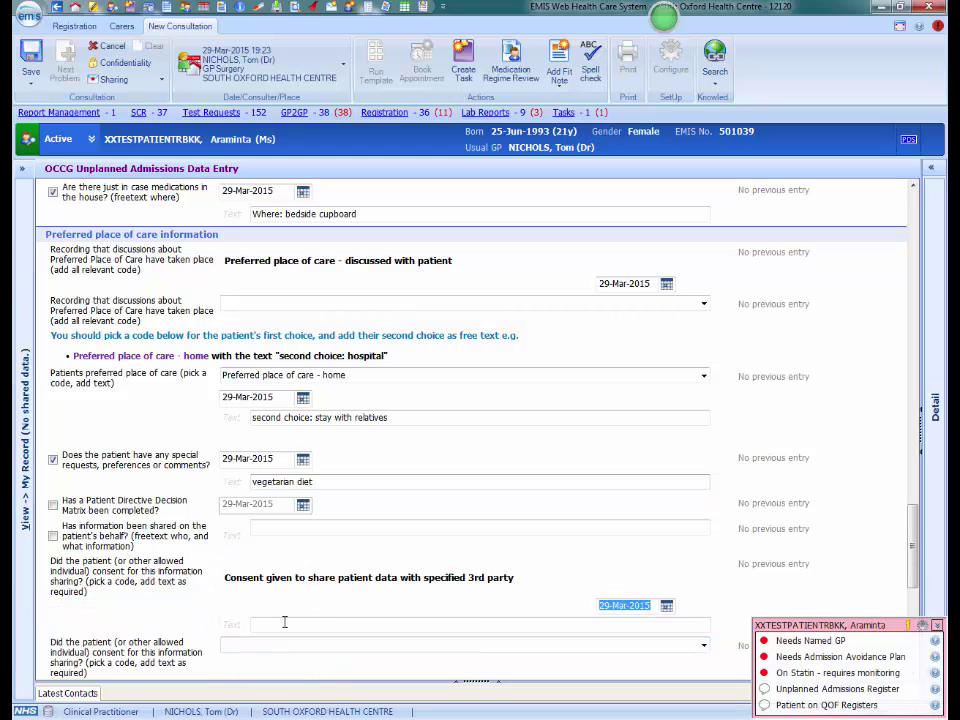
text(all)
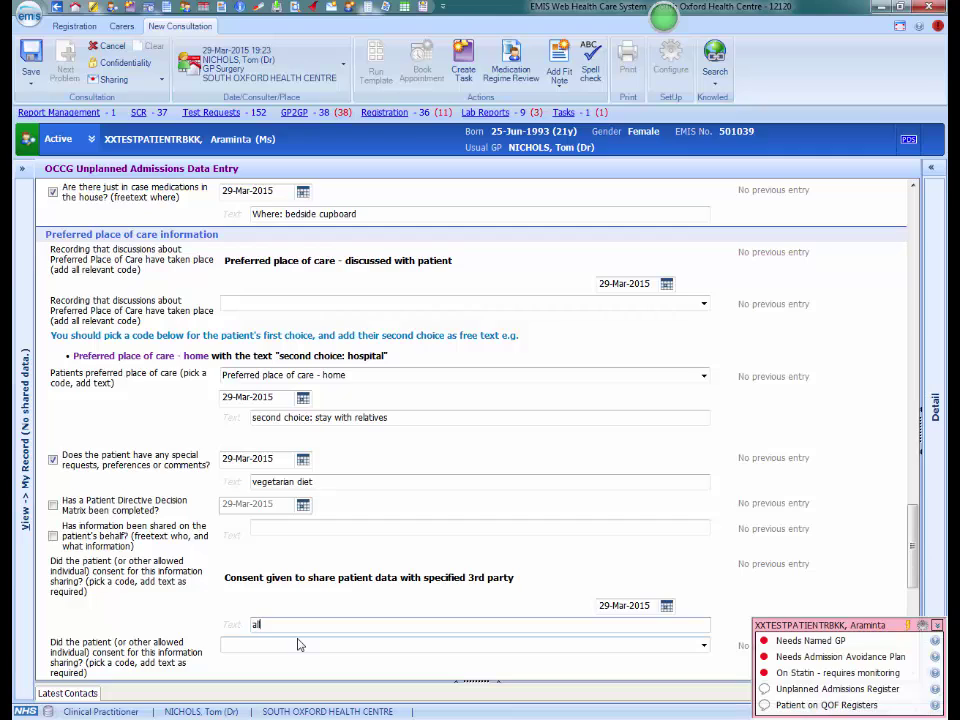
text( relevant parties)
scroll(910, 560, down, 5)
drag(910, 560, 912, 601)
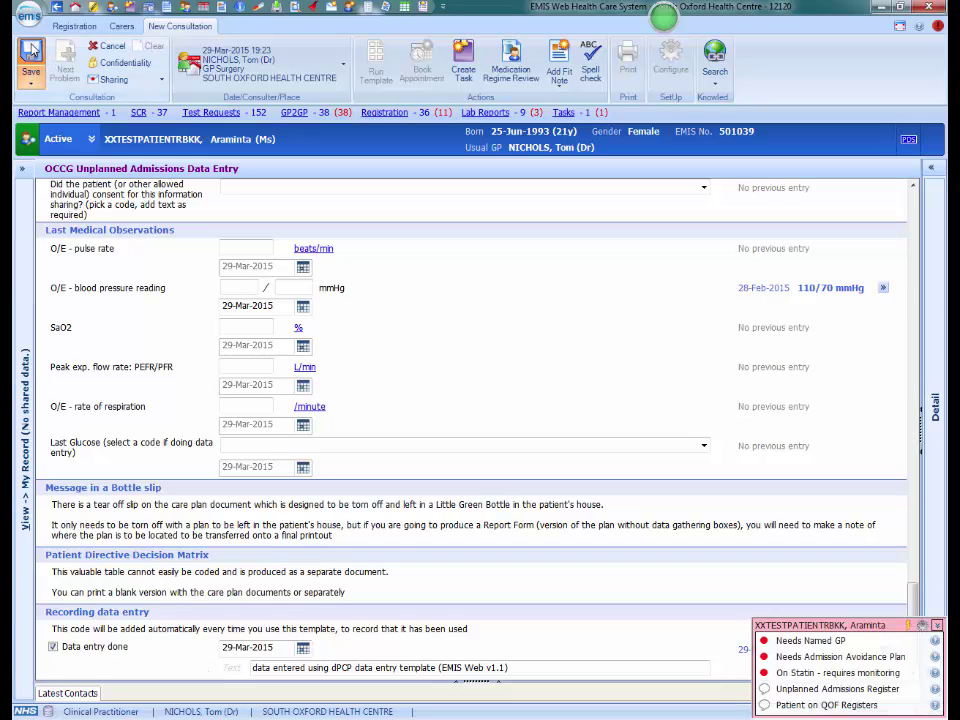
Save the Unplanned Admissions entries as a new 29-Mar-2015 consultation, dismissing the save reminder.
click(31, 50)
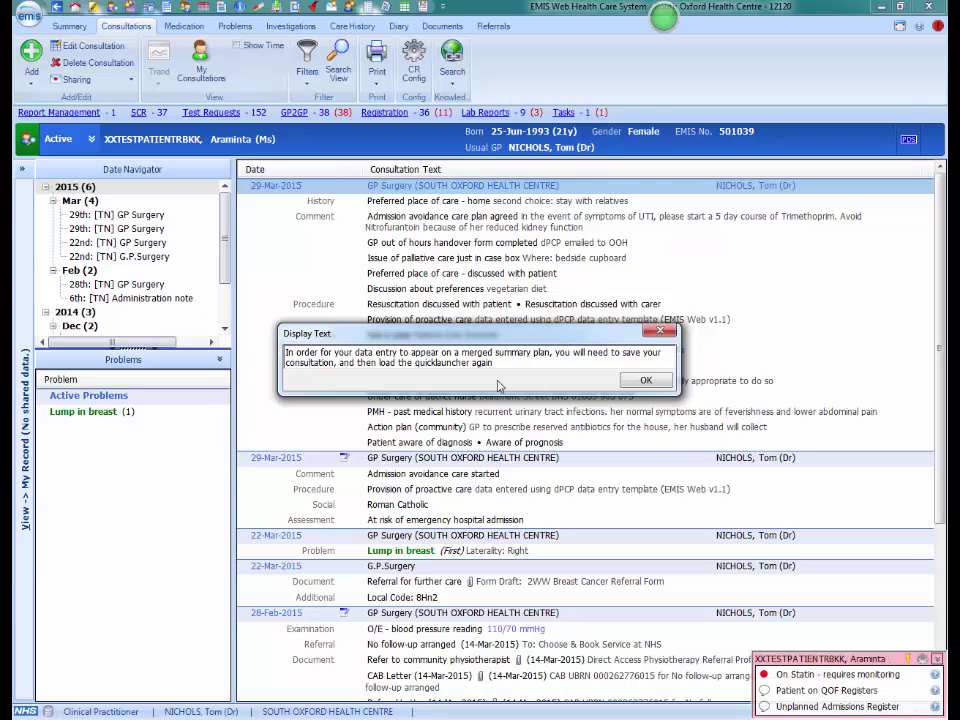
click(645, 380)
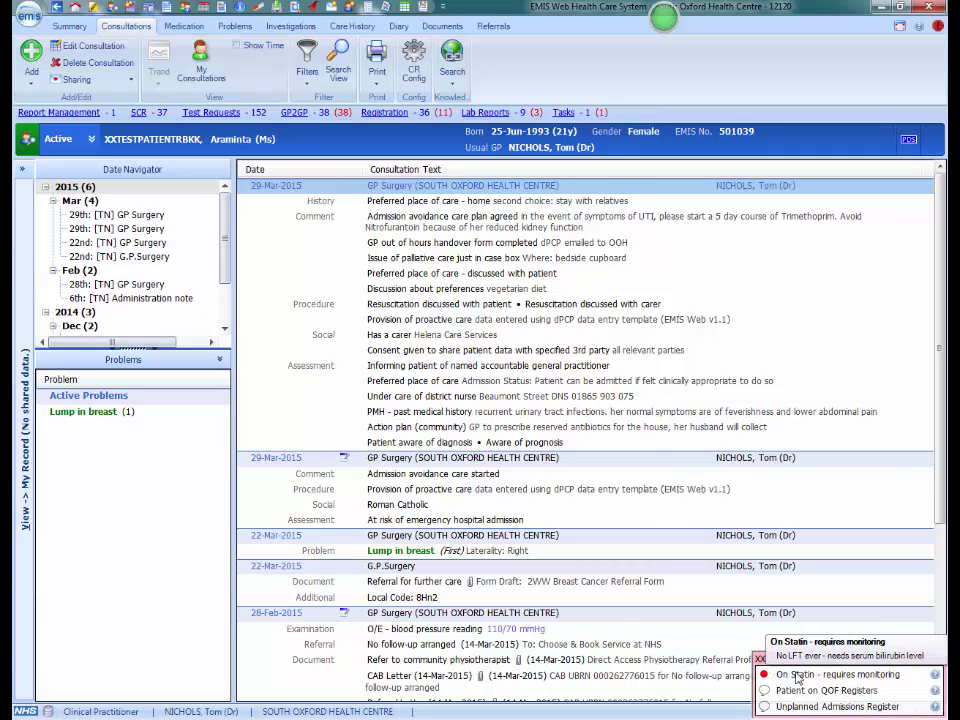
mouse_move(790, 700)
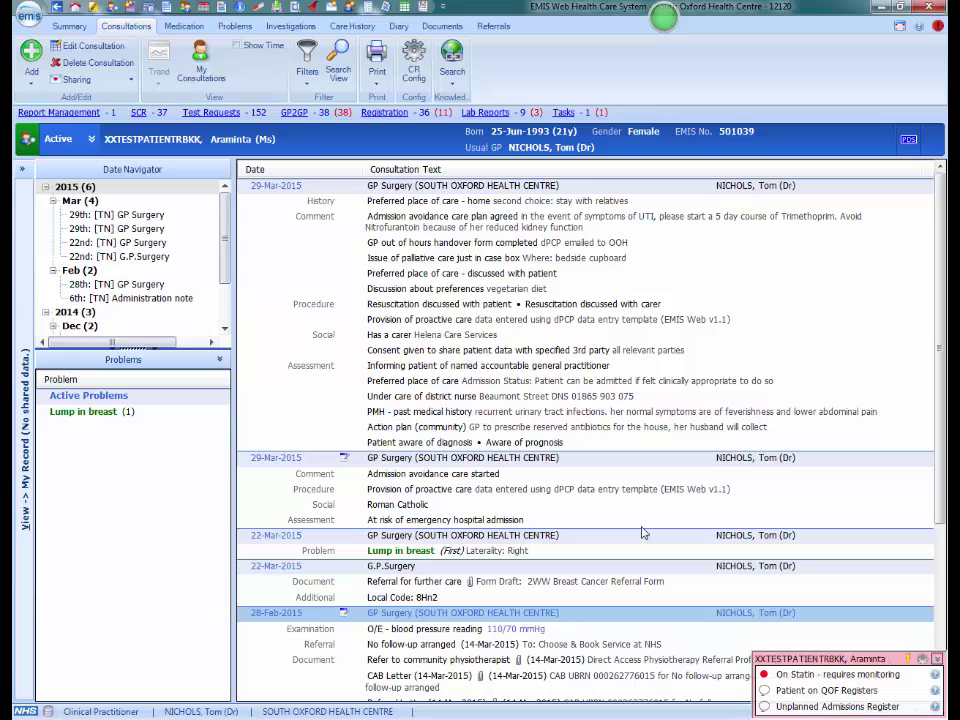
Generate the OCCG Care Plan summary letter without a decision matrix, including the listed problems and current medications.
key(F12)
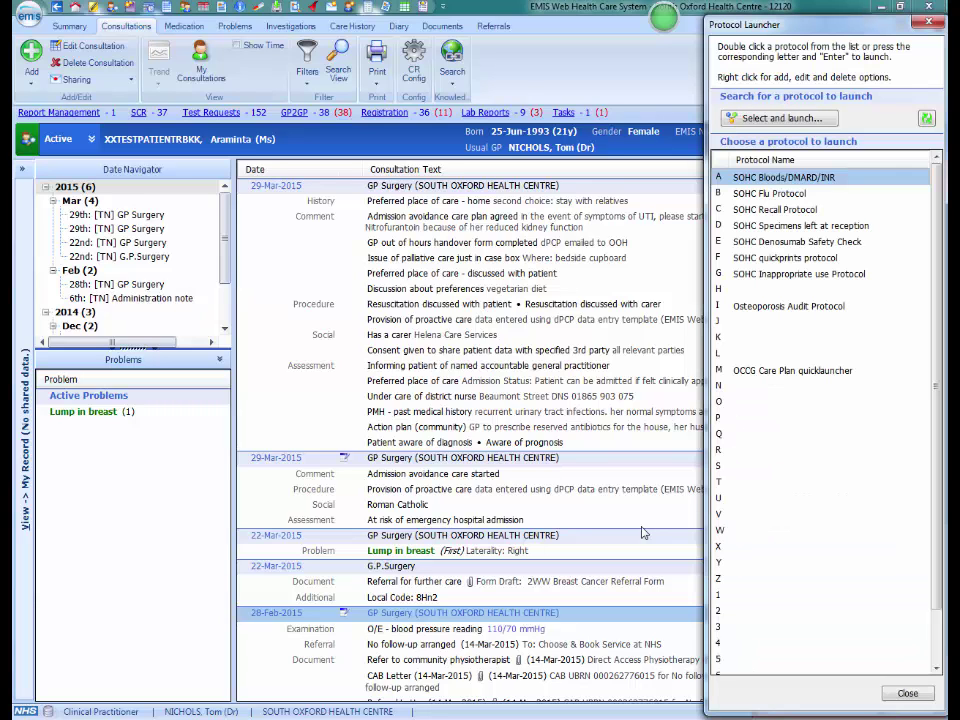
double_click(790, 371)
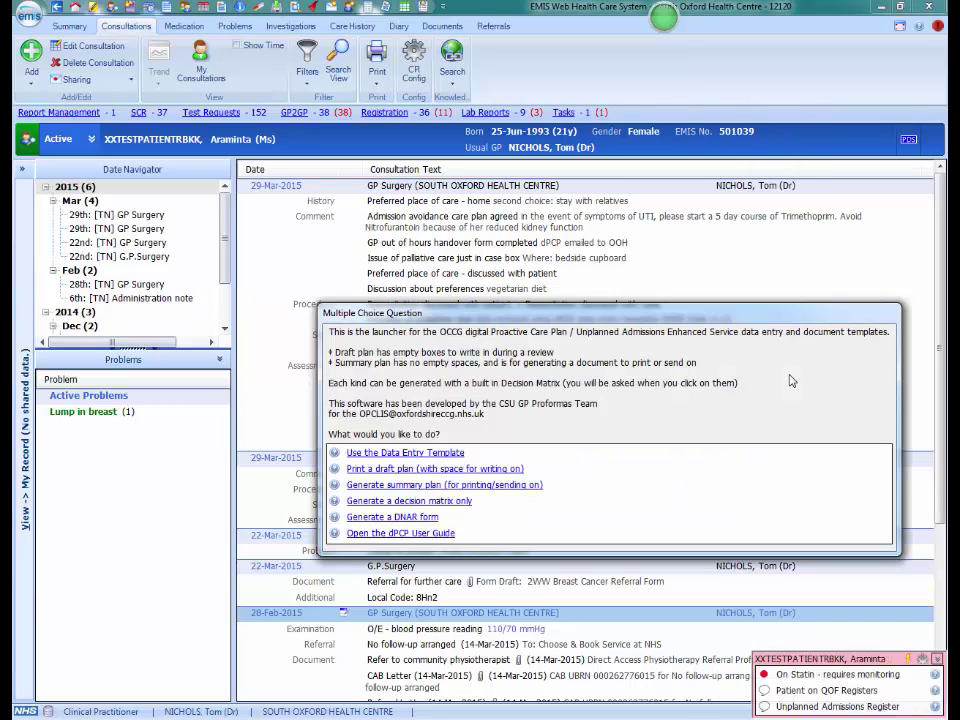
click(420, 486)
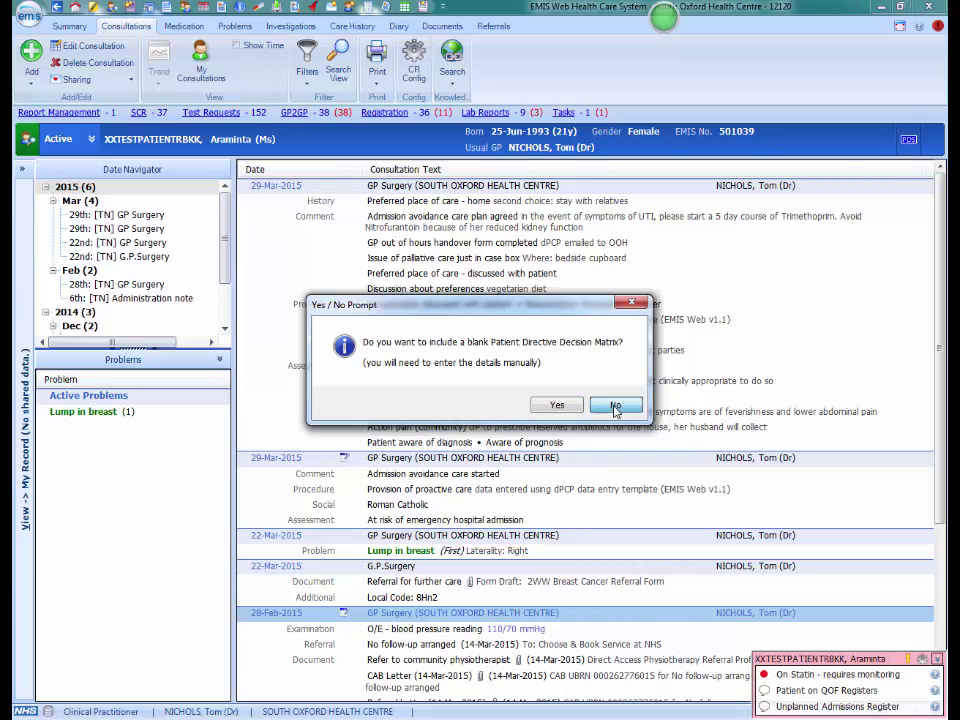
click(615, 407)
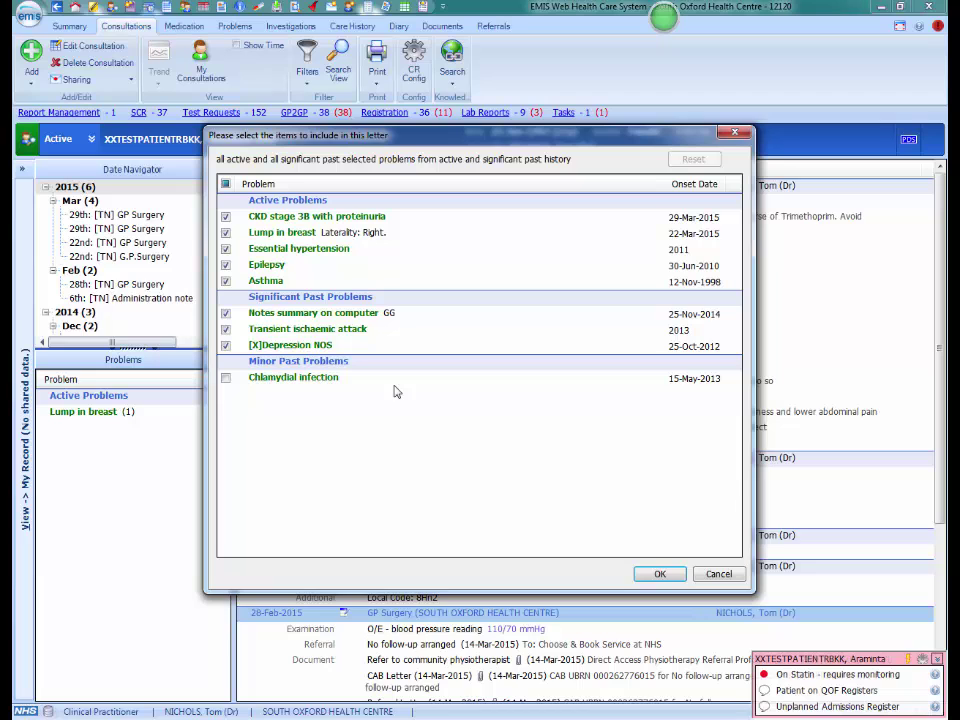
click(664, 575)
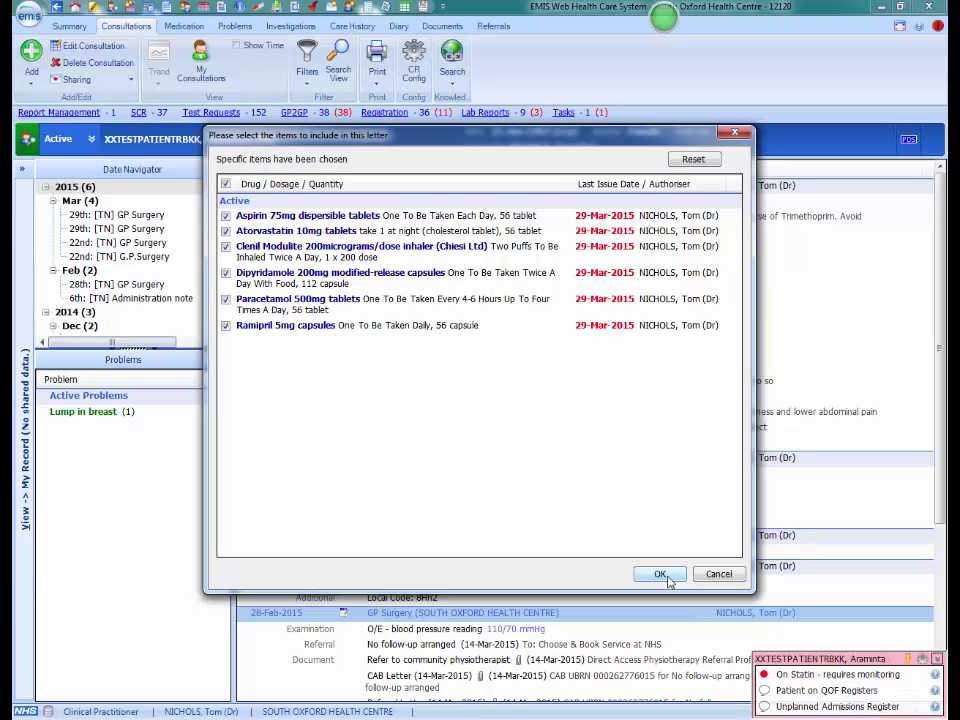
click(662, 575)
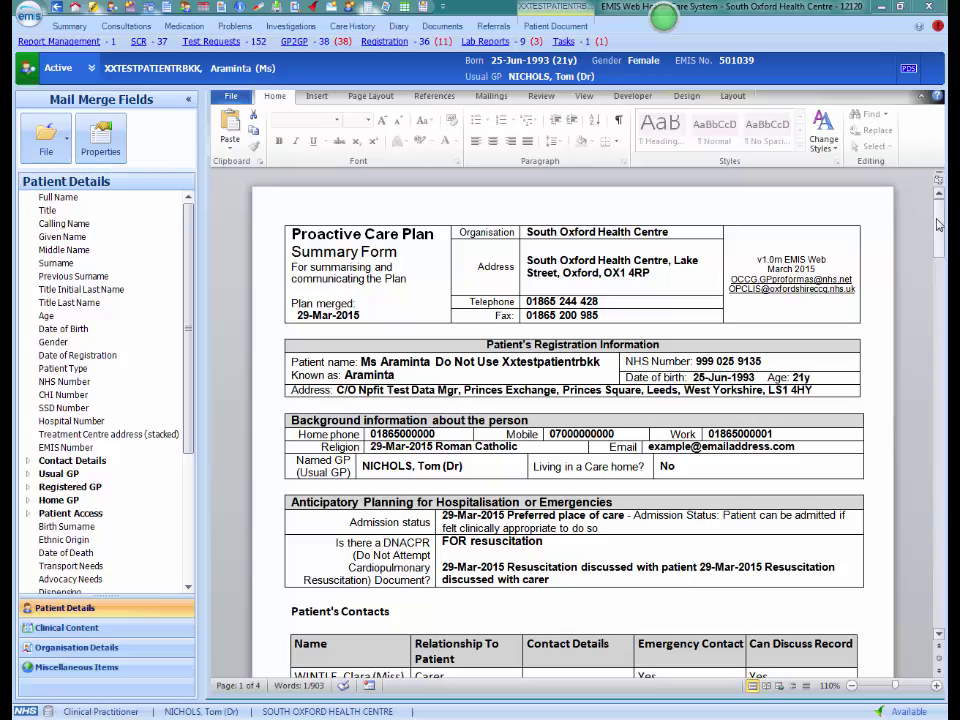
Scroll the merged care plan down to its tear-off slip and bring up the letter's File options.
drag(938, 224, 937, 333)
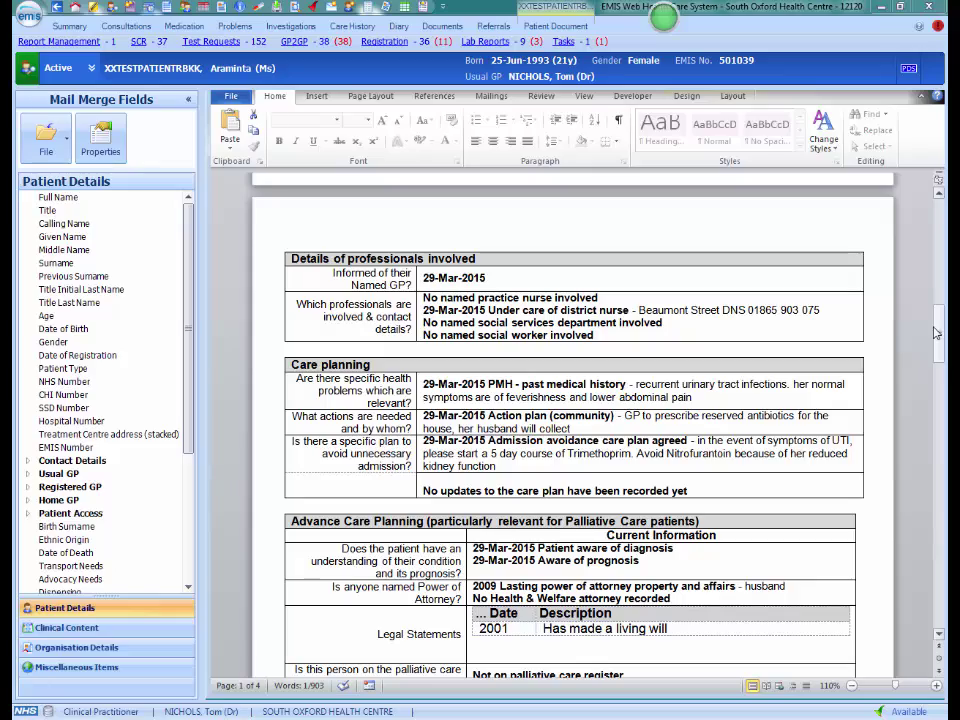
drag(937, 333, 931, 550)
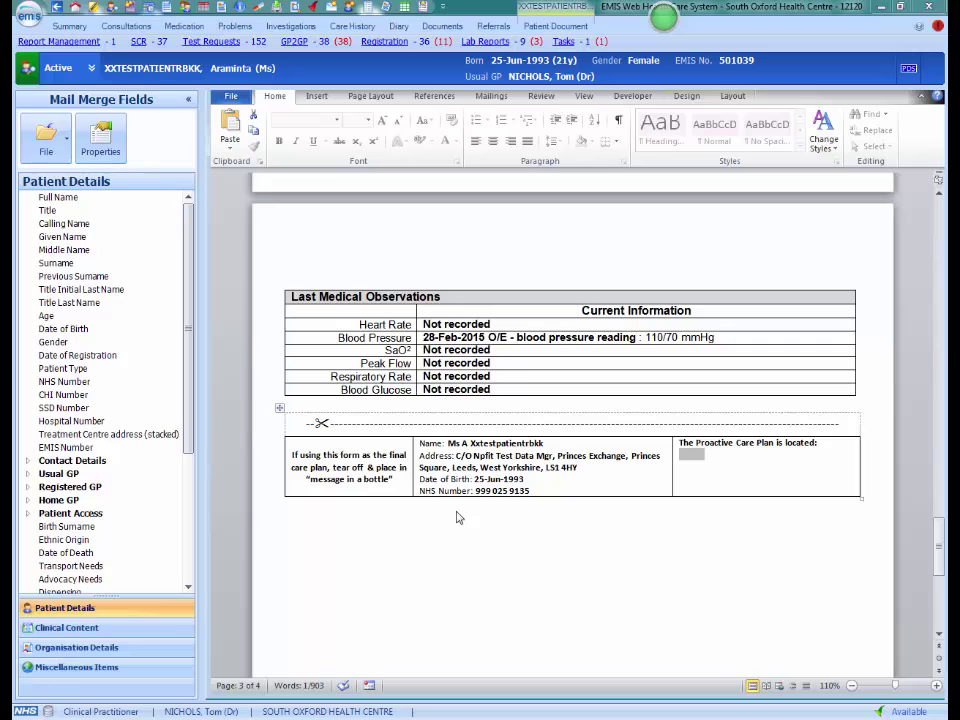
click(46, 138)
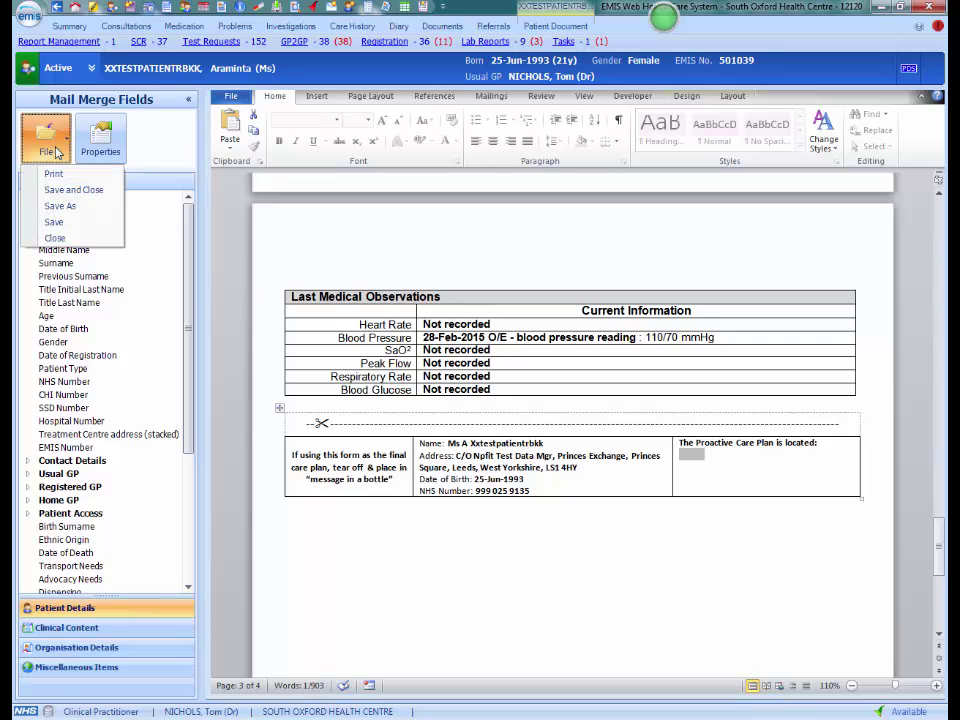
Save and close the care plan, then open the saved Care plan from the patient's Documents list.
click(76, 192)
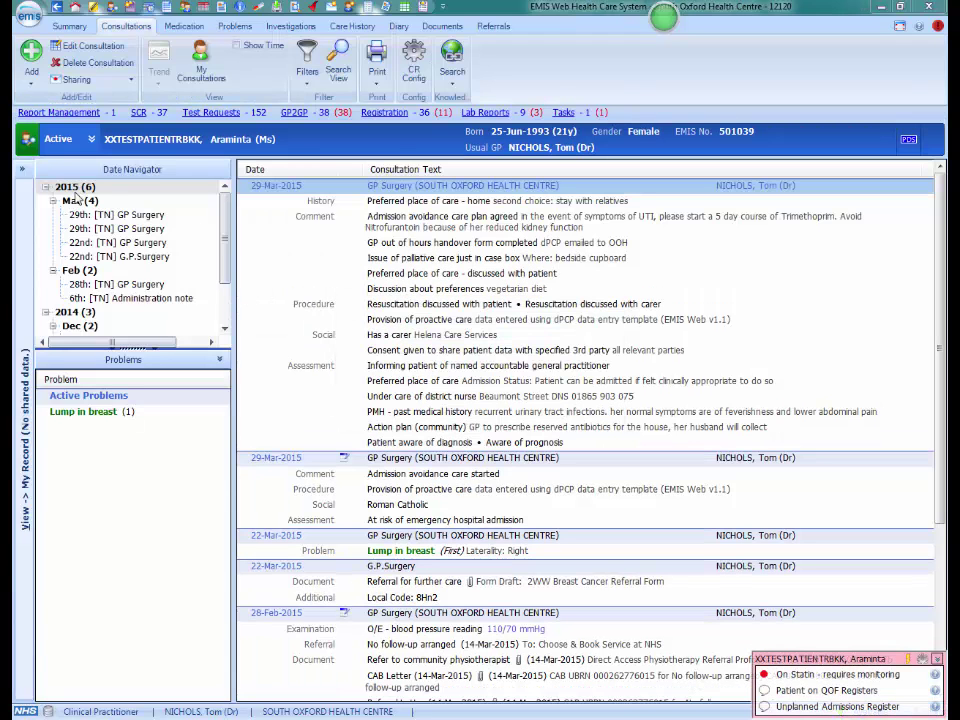
click(440, 27)
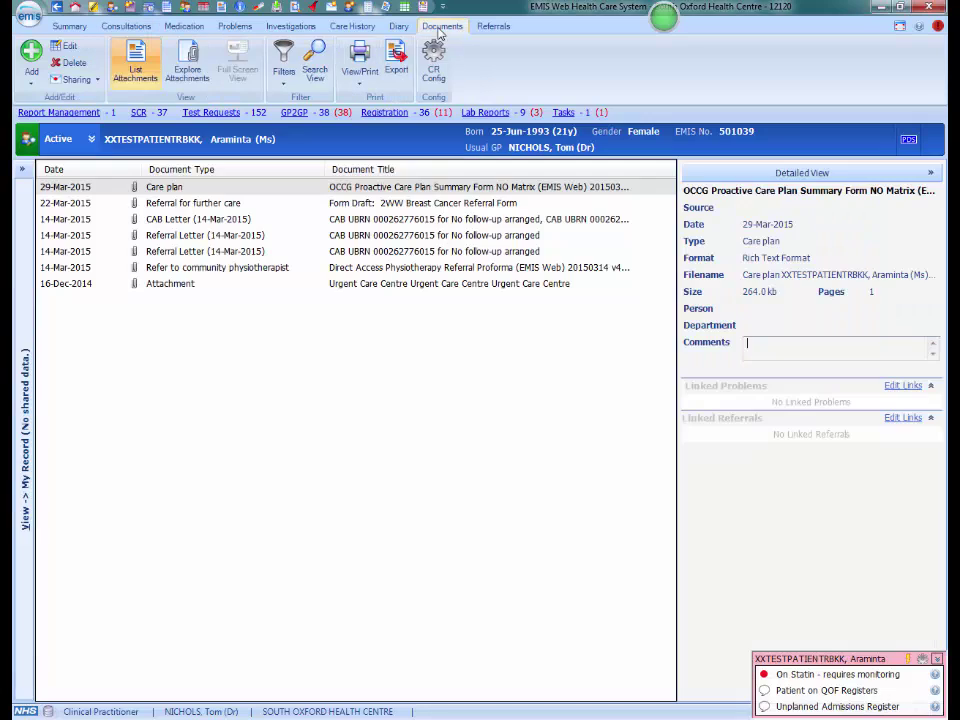
click(240, 189)
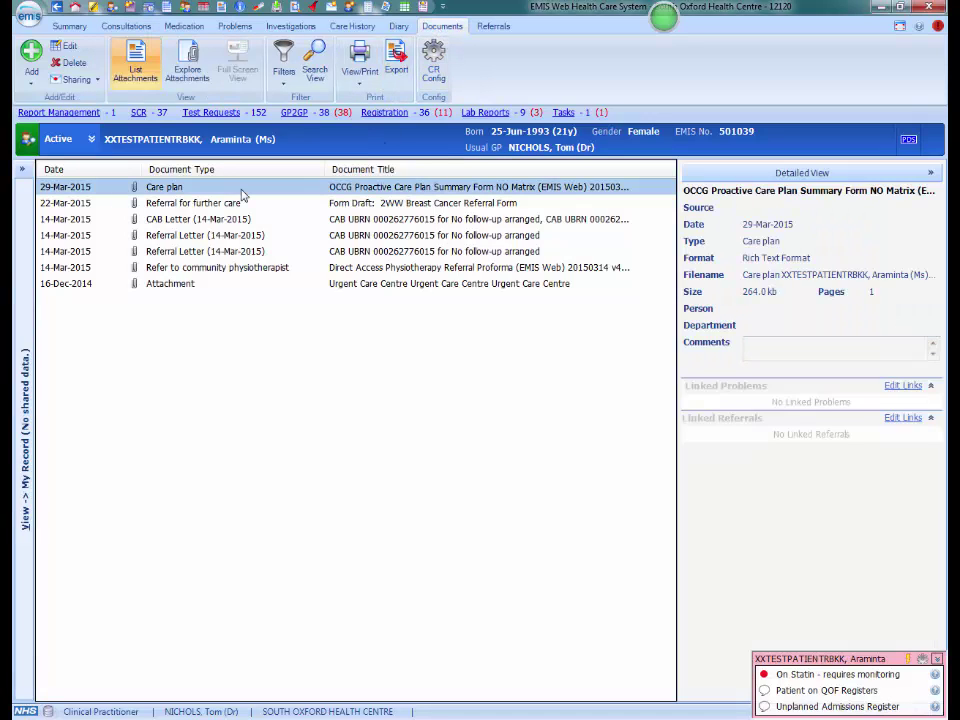
double_click(242, 195)
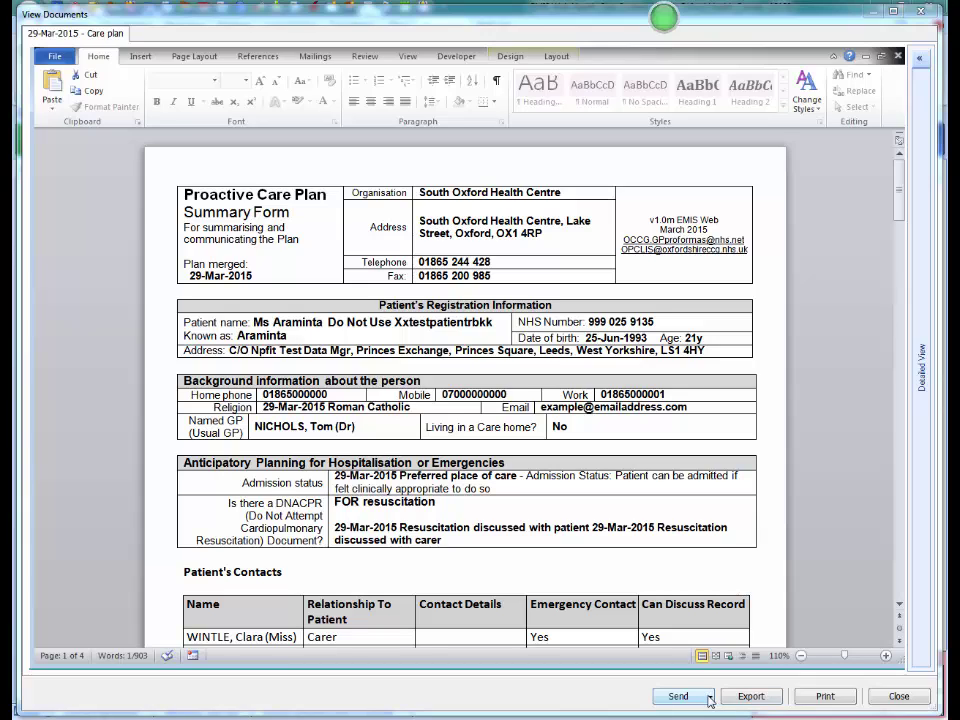
Try sending the care plan via email, dismiss the message, and close the viewer.
click(711, 701)
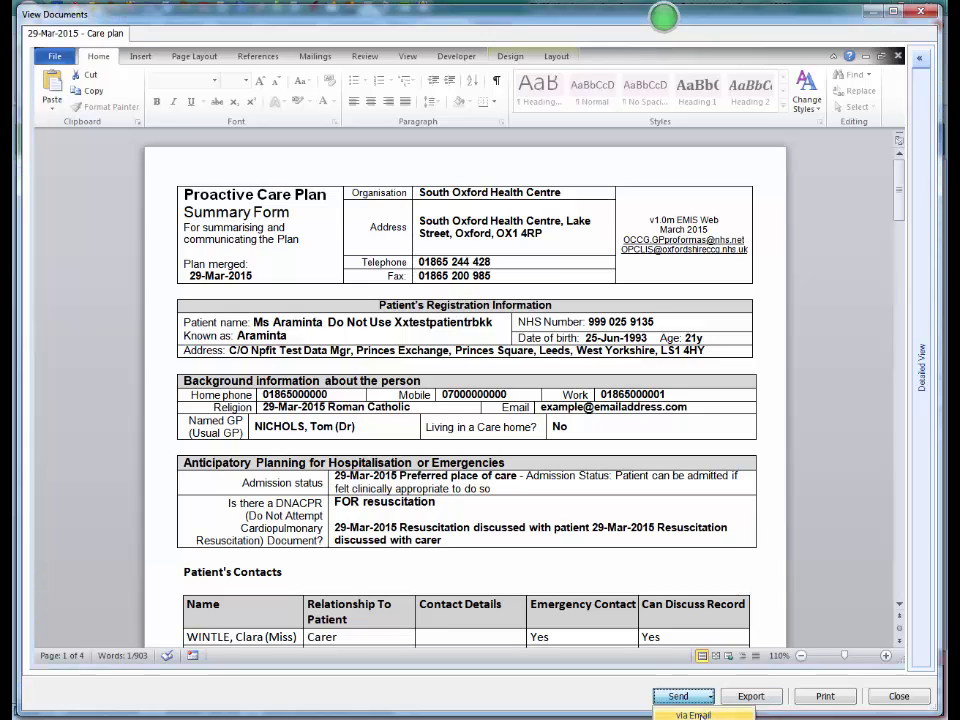
click(700, 715)
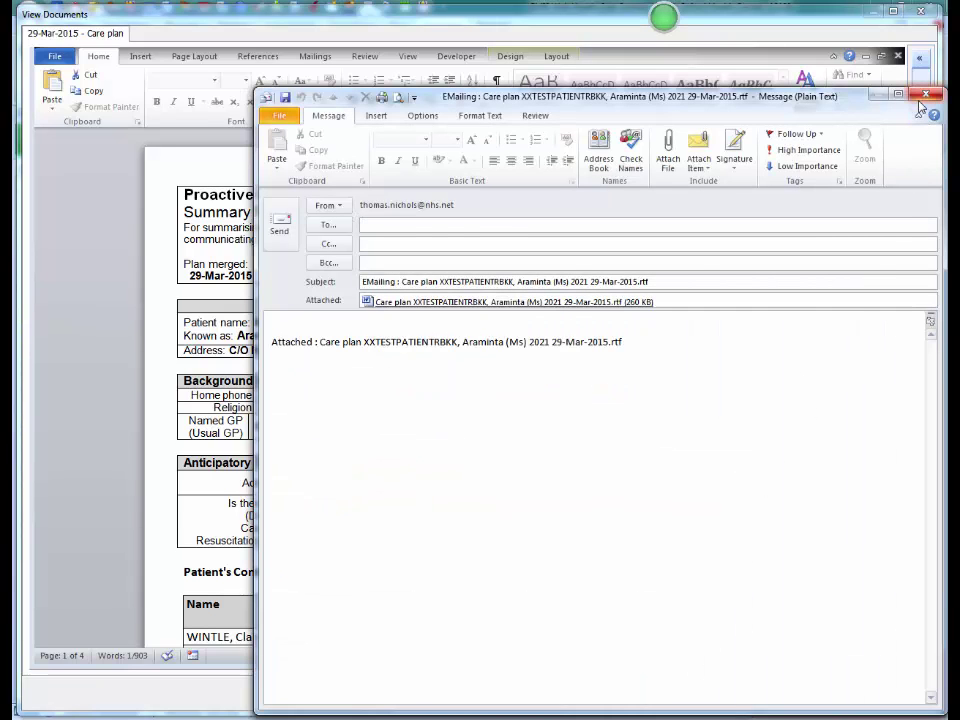
click(922, 97)
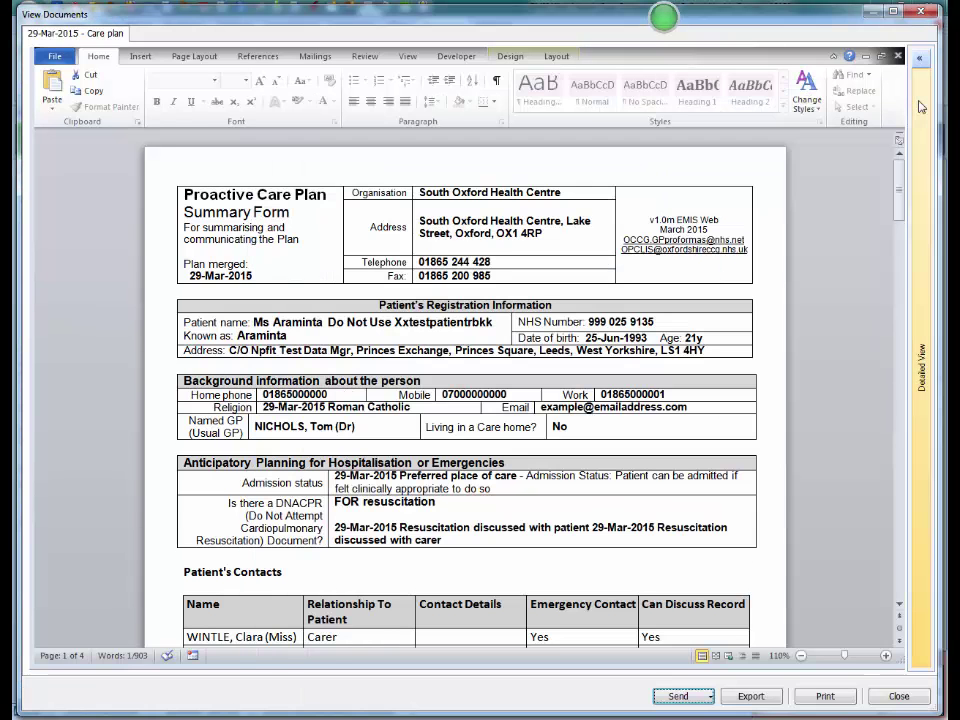
click(877, 702)
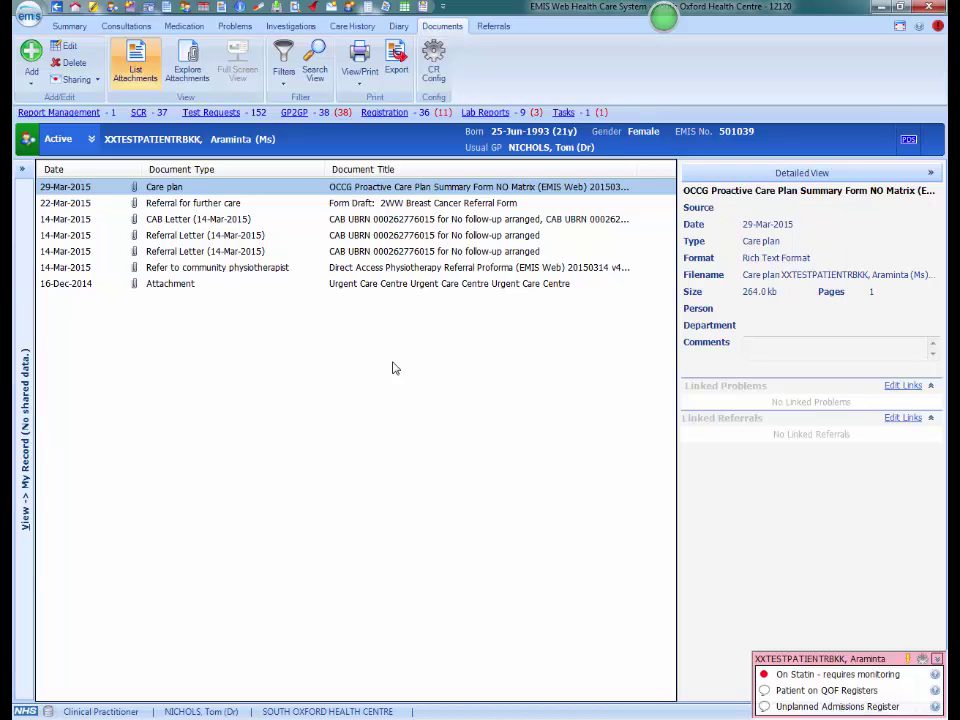
Show the Care plan entry's details in the patient's Care History.
click(347, 27)
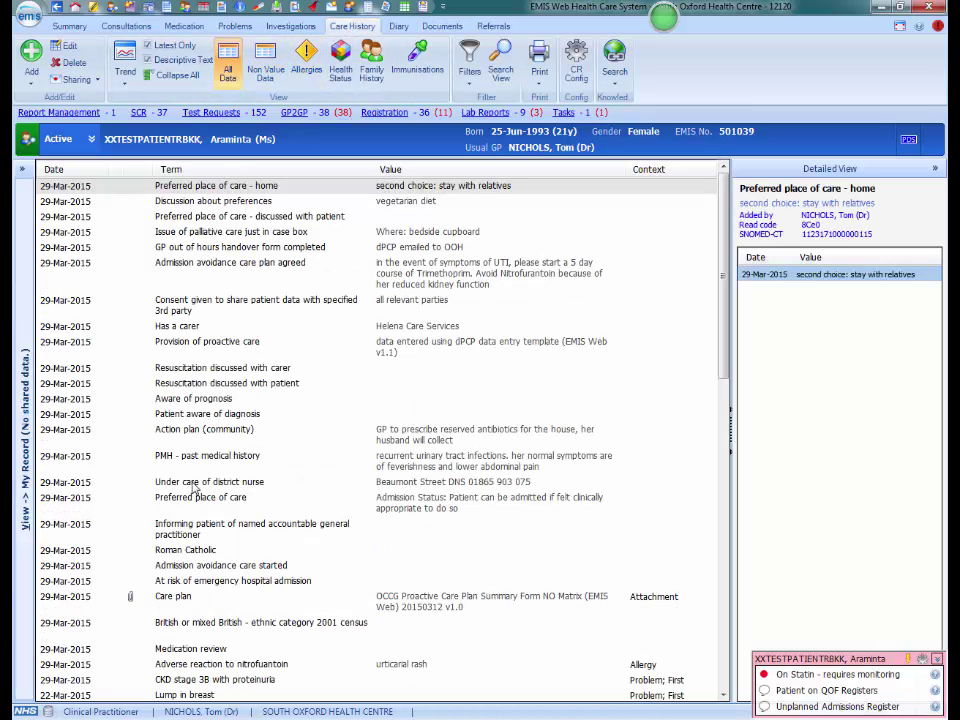
click(201, 603)
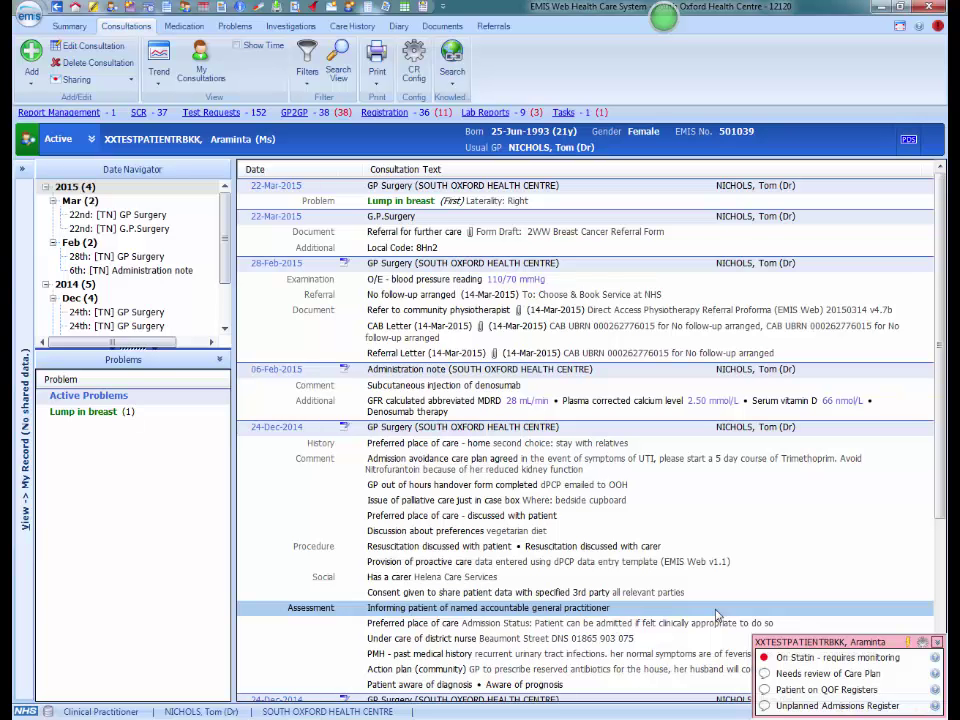
Select the 24-Dec-2014 consultation and launch the OCCG Unplanned Admissions template from the 'Needs review of Care Plan' alert.
click(264, 427)
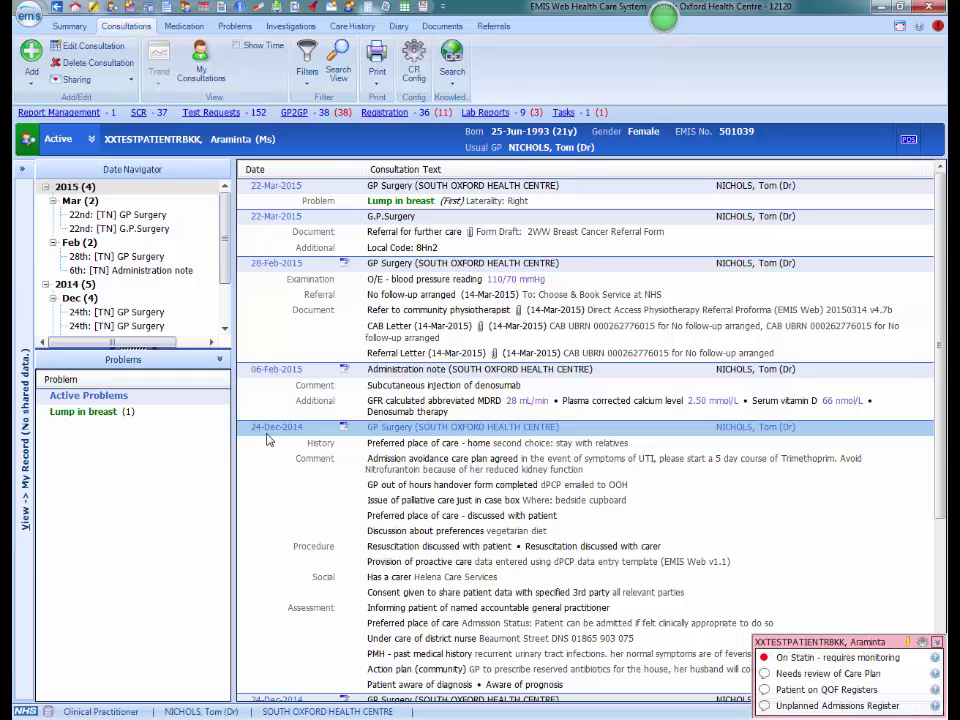
mouse_move(808, 680)
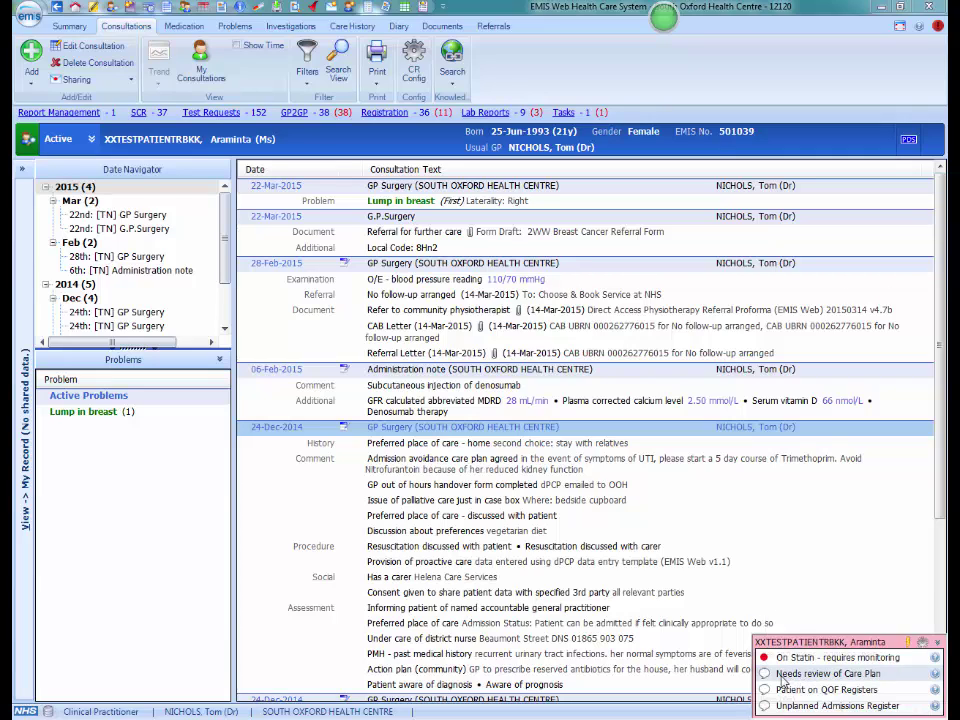
click(782, 677)
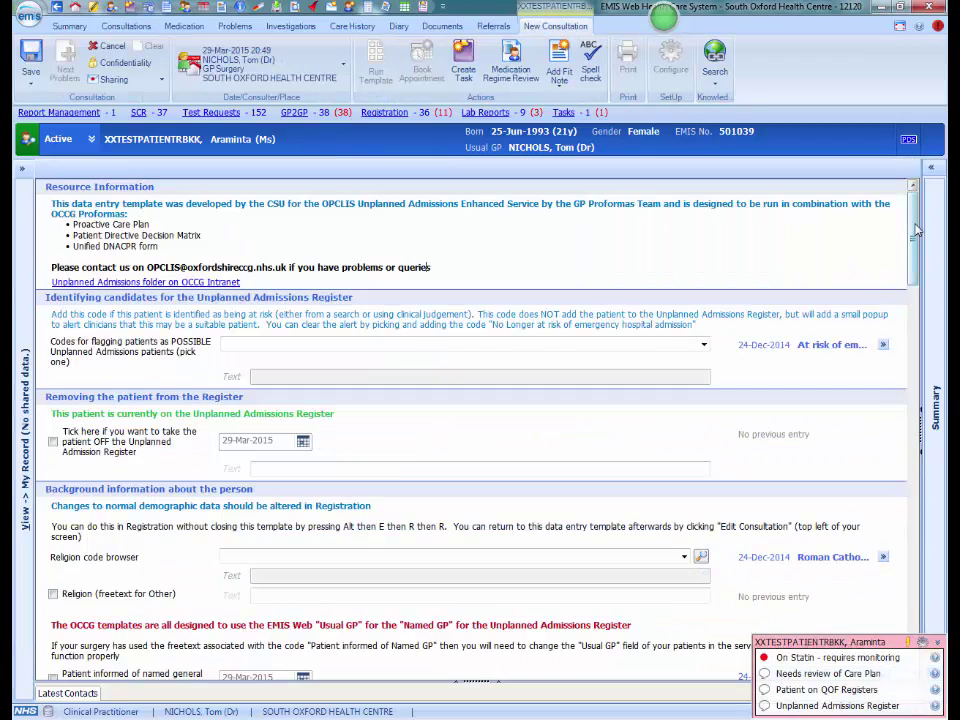
Mark the admission avoidance plan as reviewed with the note 'no substantial changes'.
scroll(914, 264, down, 3)
drag(914, 264, 919, 425)
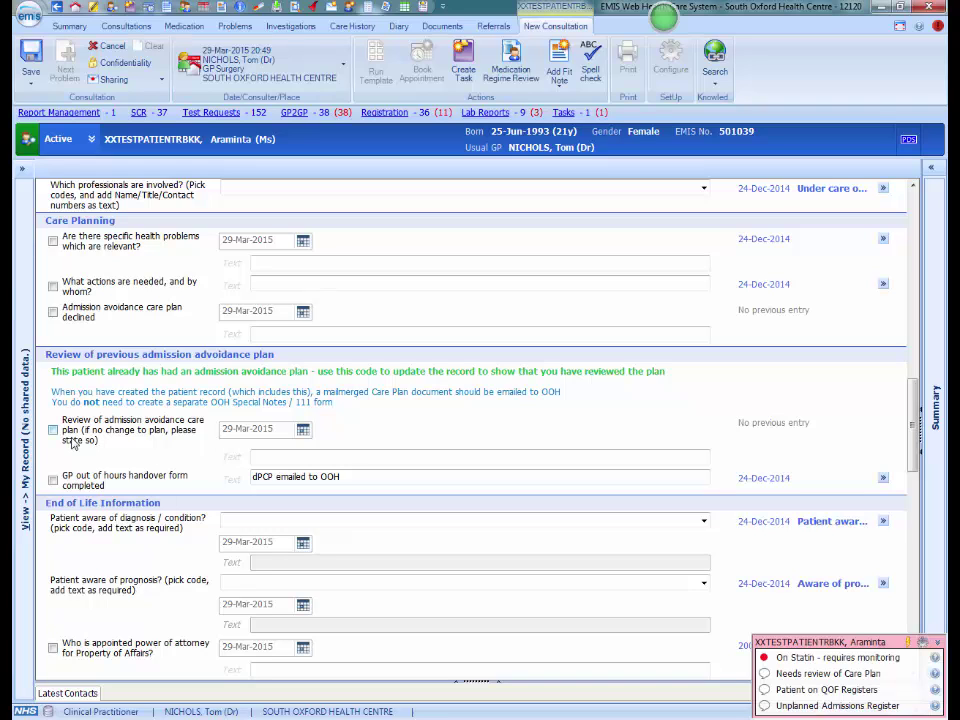
click(53, 430)
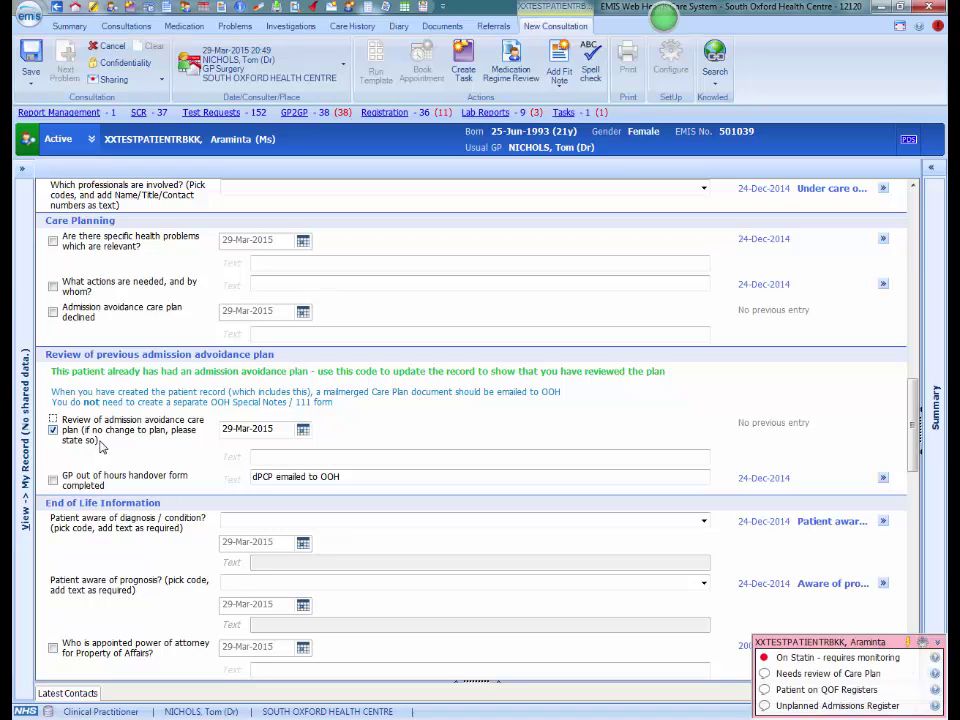
click(268, 457)
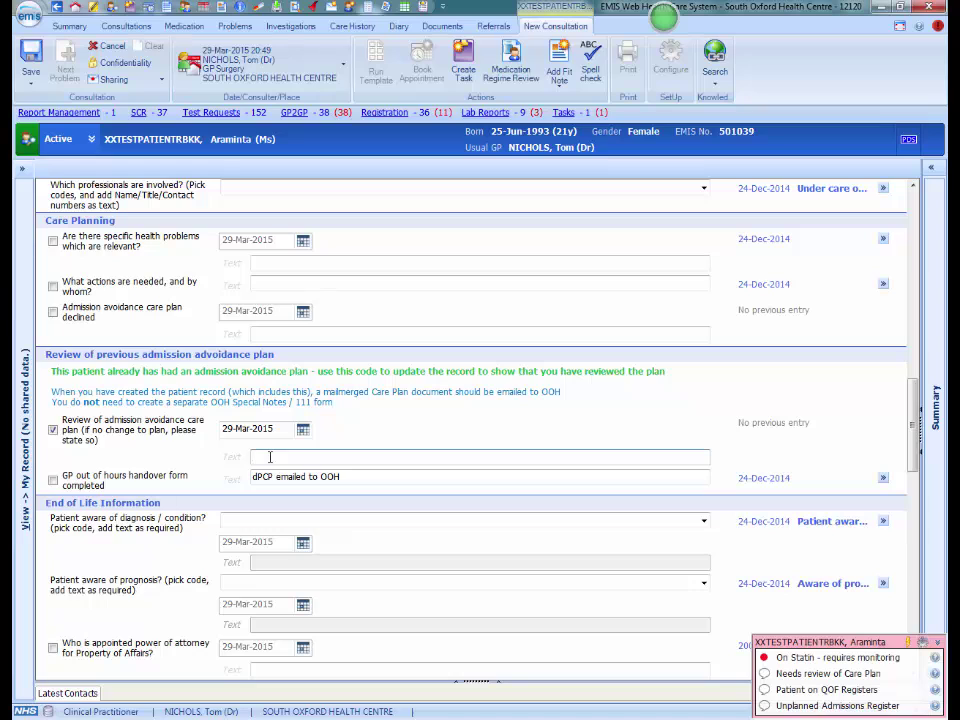
text(no substantial changes)
Record specific health problems as 'has suffered a further UTI', tick the out-of-hours handover form completed, and save.
click(53, 241)
click(256, 267)
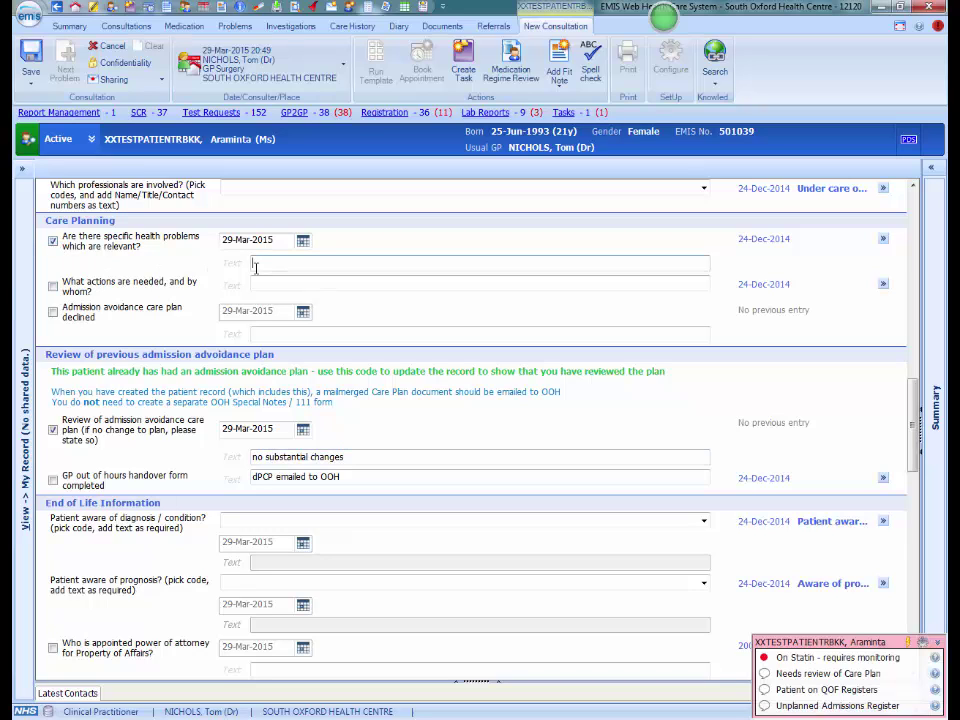
text(has suffered a further UTI)
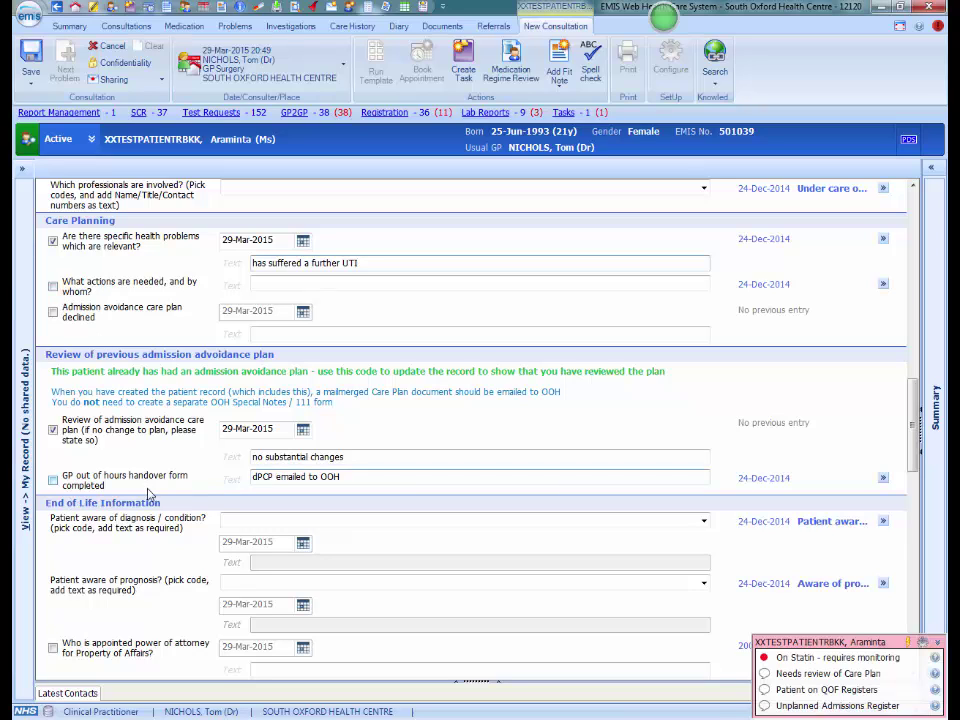
click(53, 480)
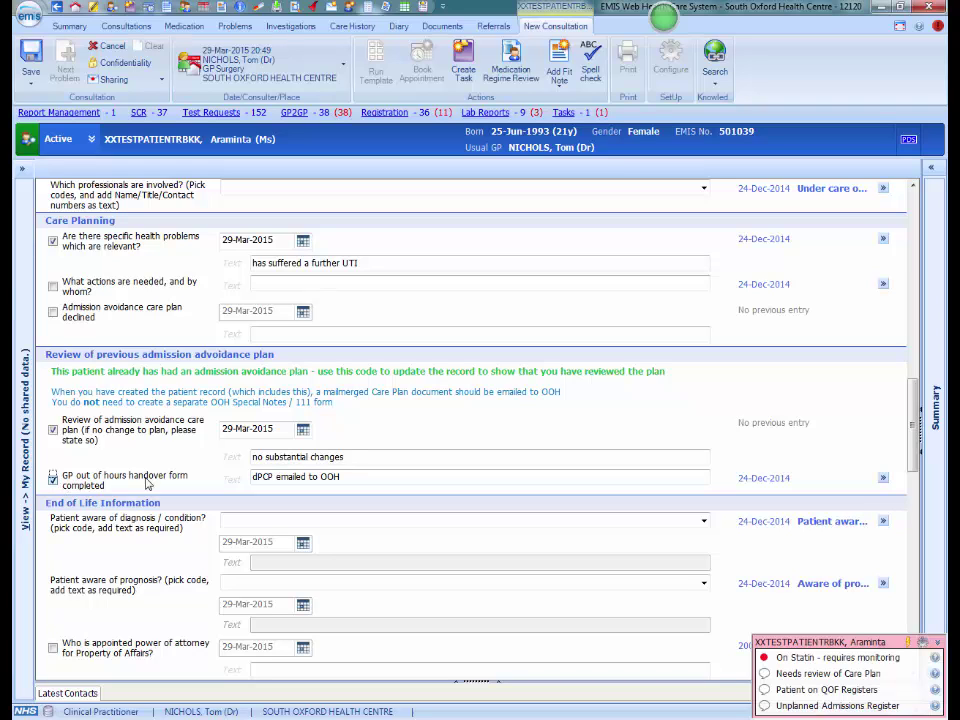
click(31, 52)
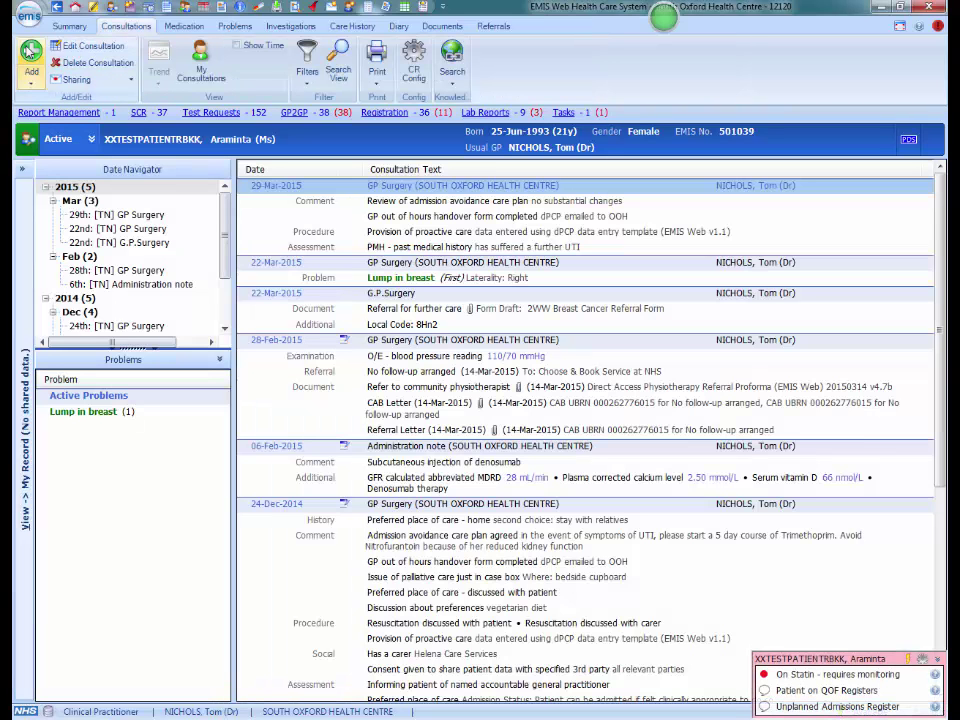